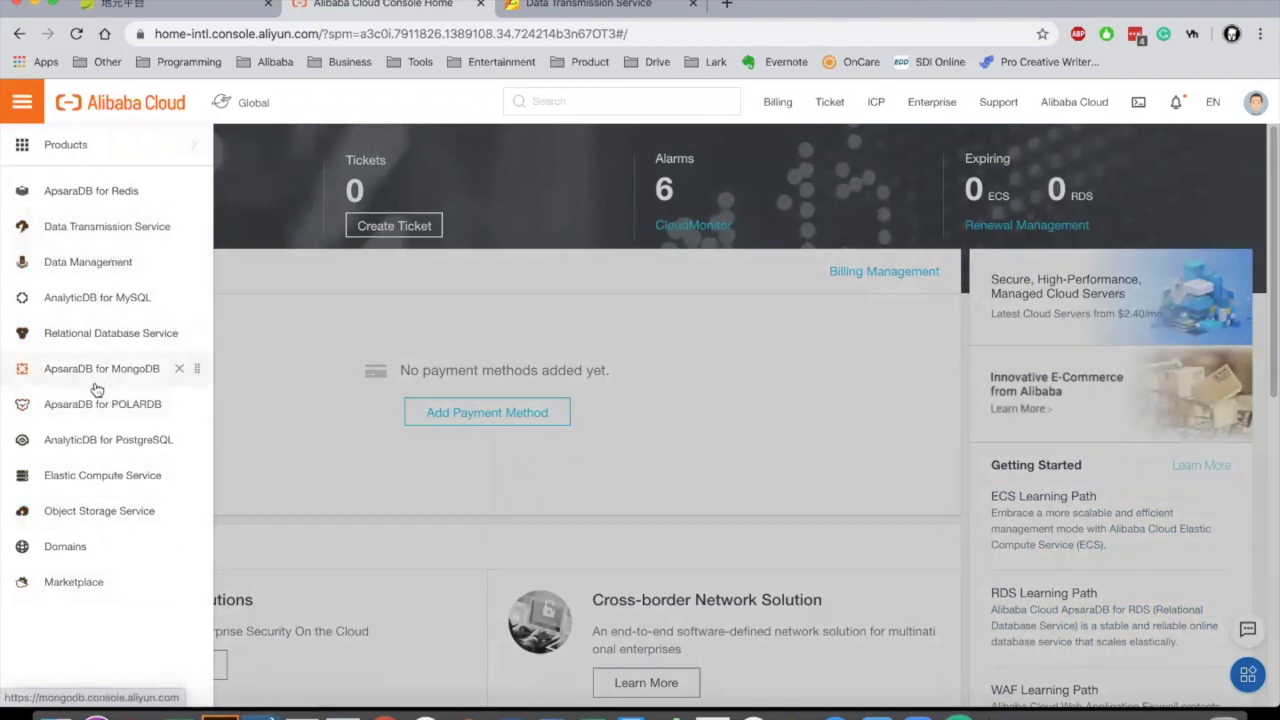
Step: Open Elastic Compute Service and list the three running ECS instances in Singapore
click(98, 482)
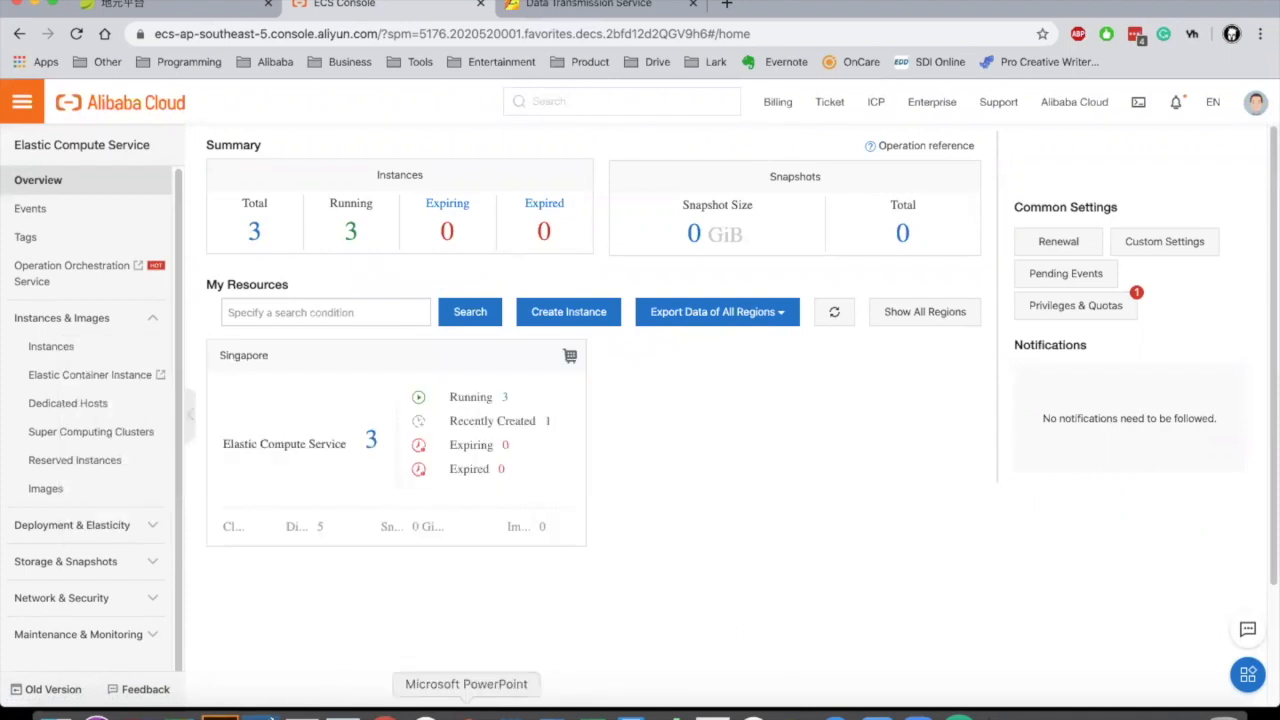
click(1140, 706)
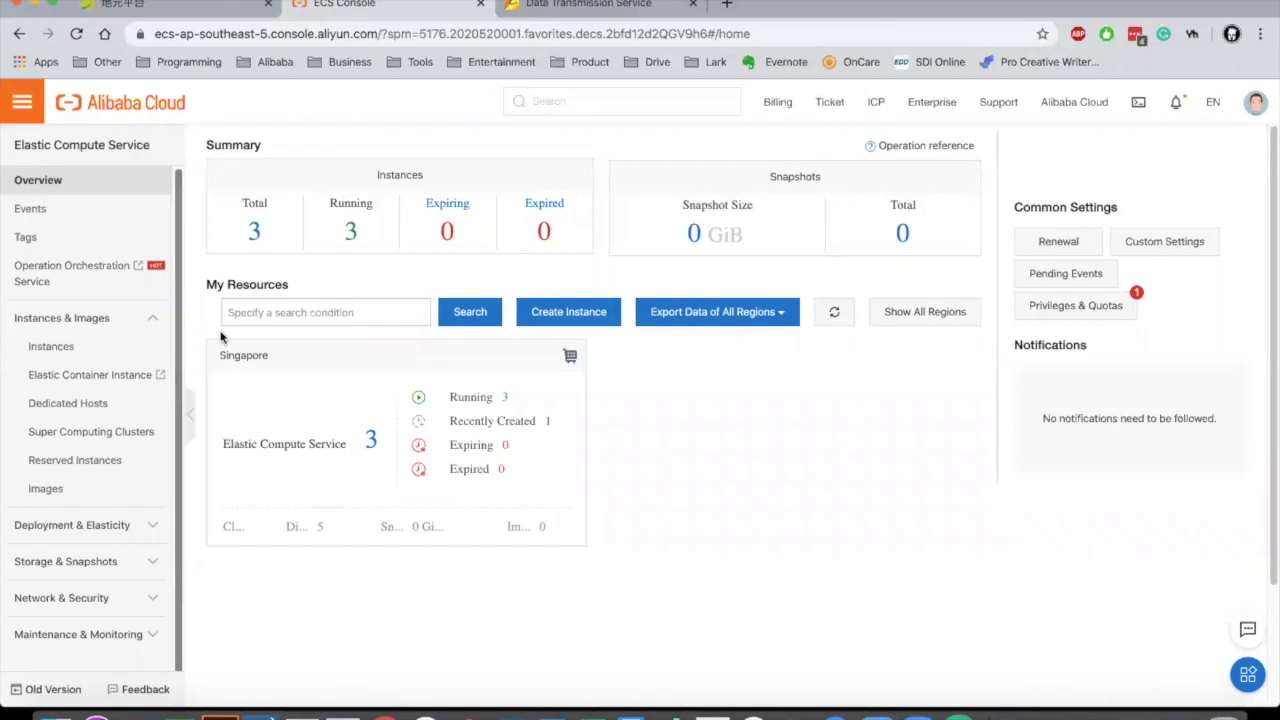
click(370, 440)
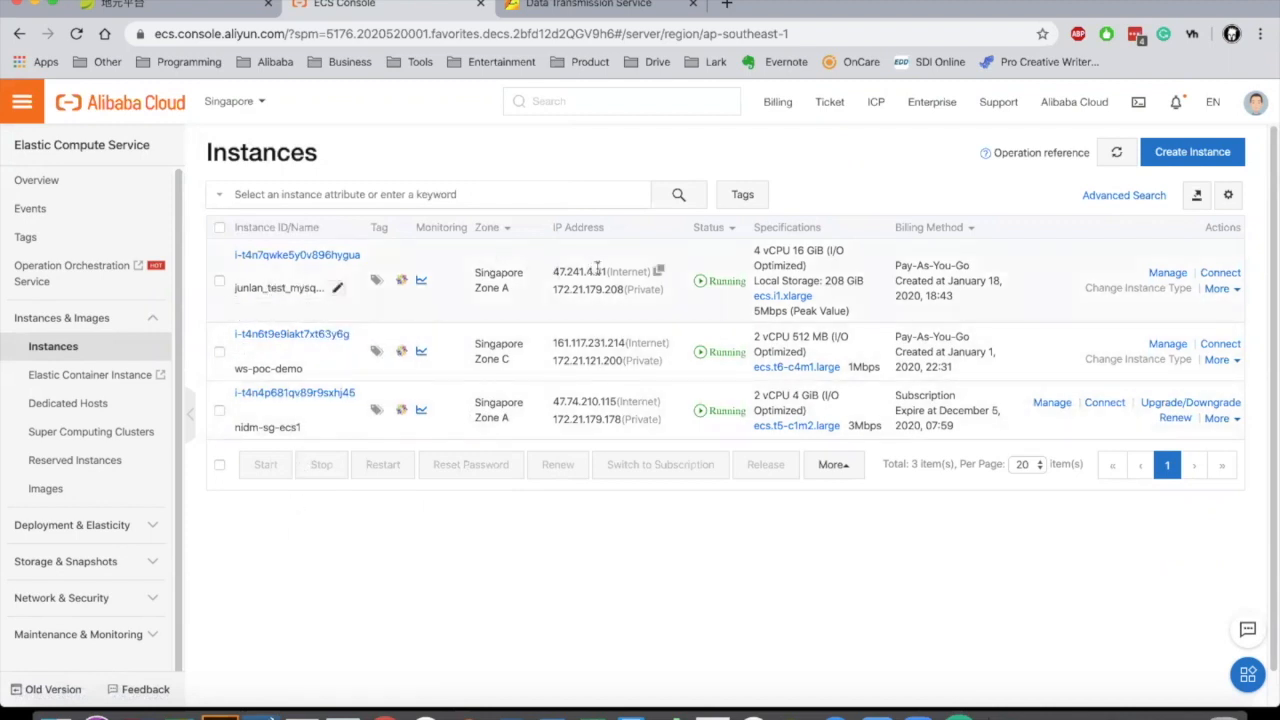
Step: Highlight source IP 47.241.4.41 and open ApsaraDB for PolarDB clusters in a new tab
drag(606, 271, 553, 272)
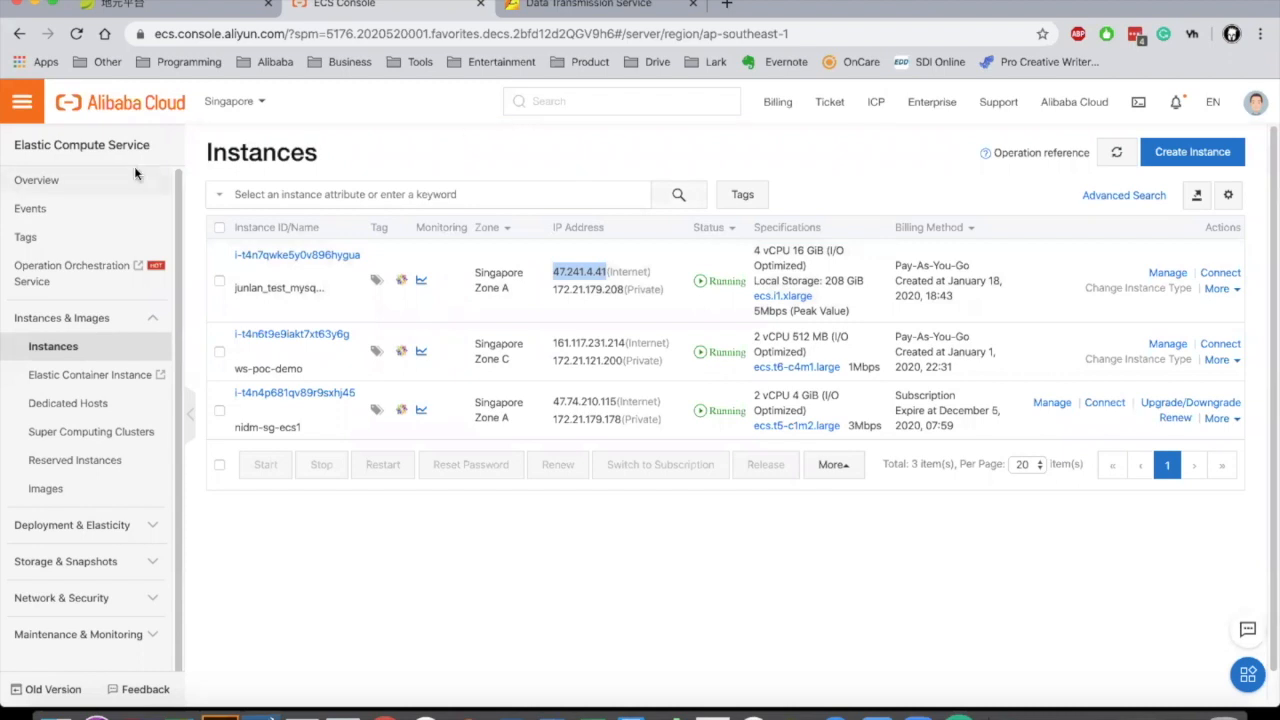
click(23, 112)
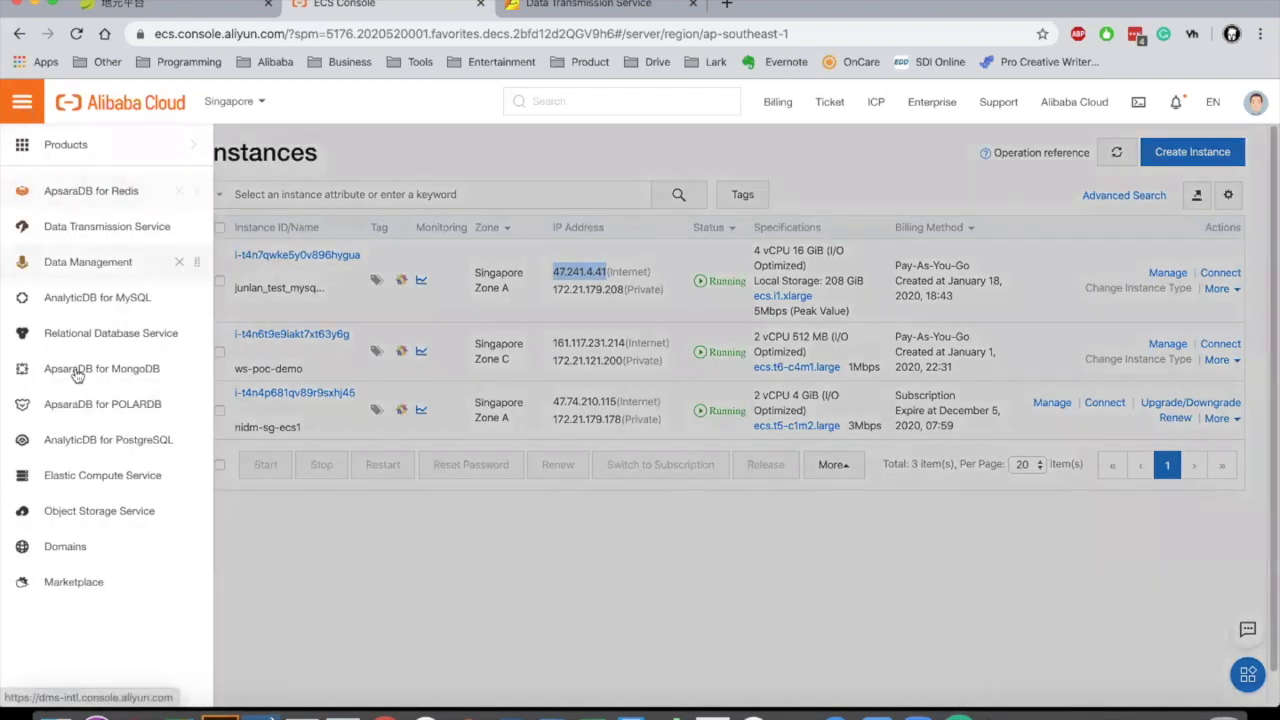
right_click(105, 448)
click(72, 662)
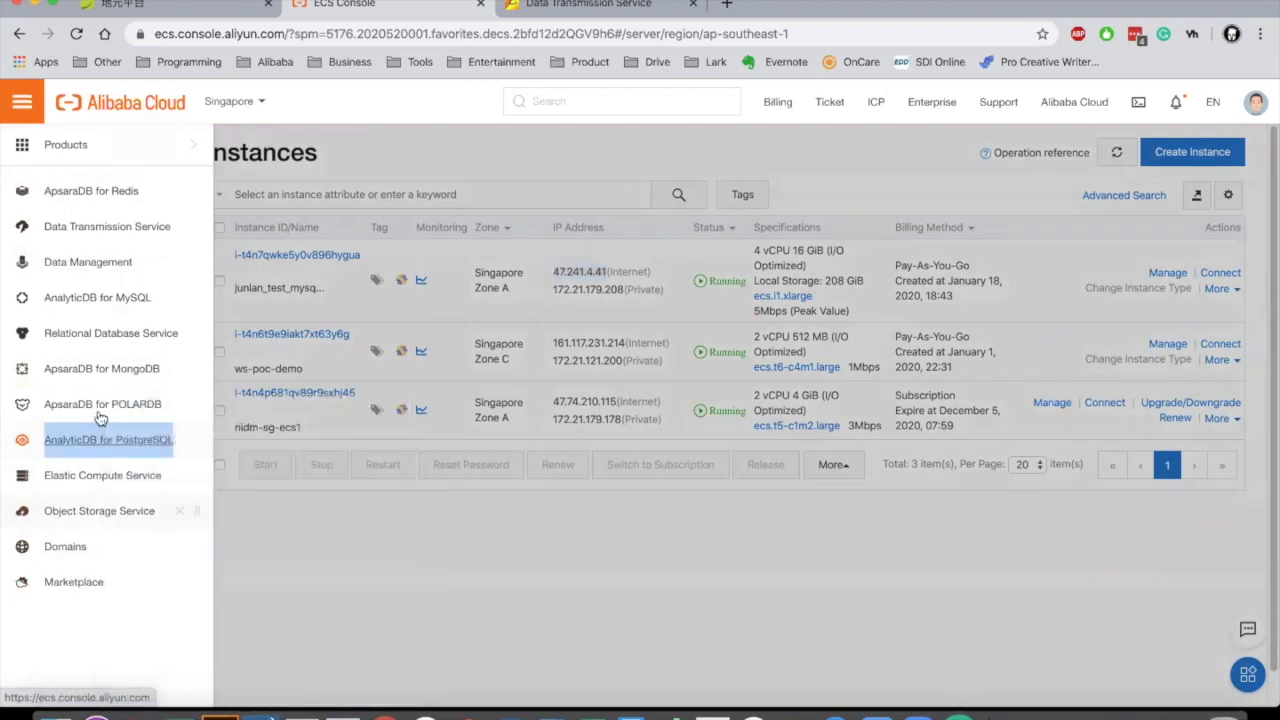
right_click(115, 410)
click(176, 408)
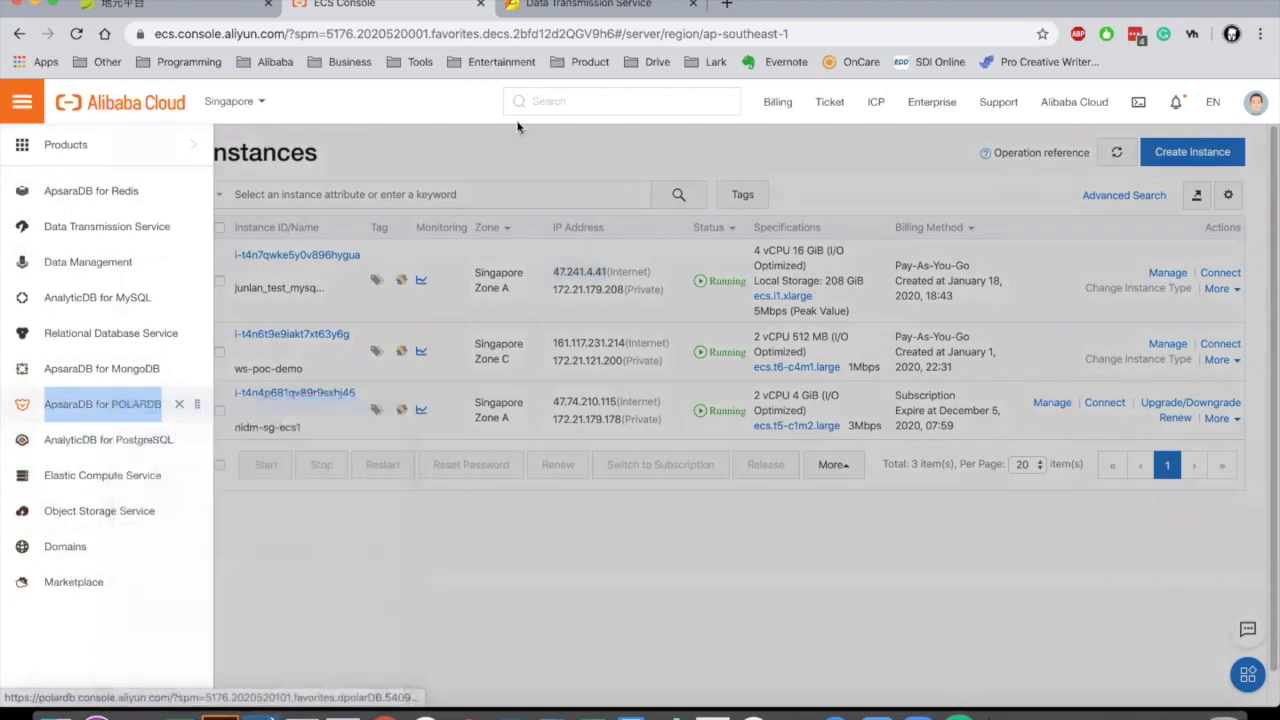
click(629, 14)
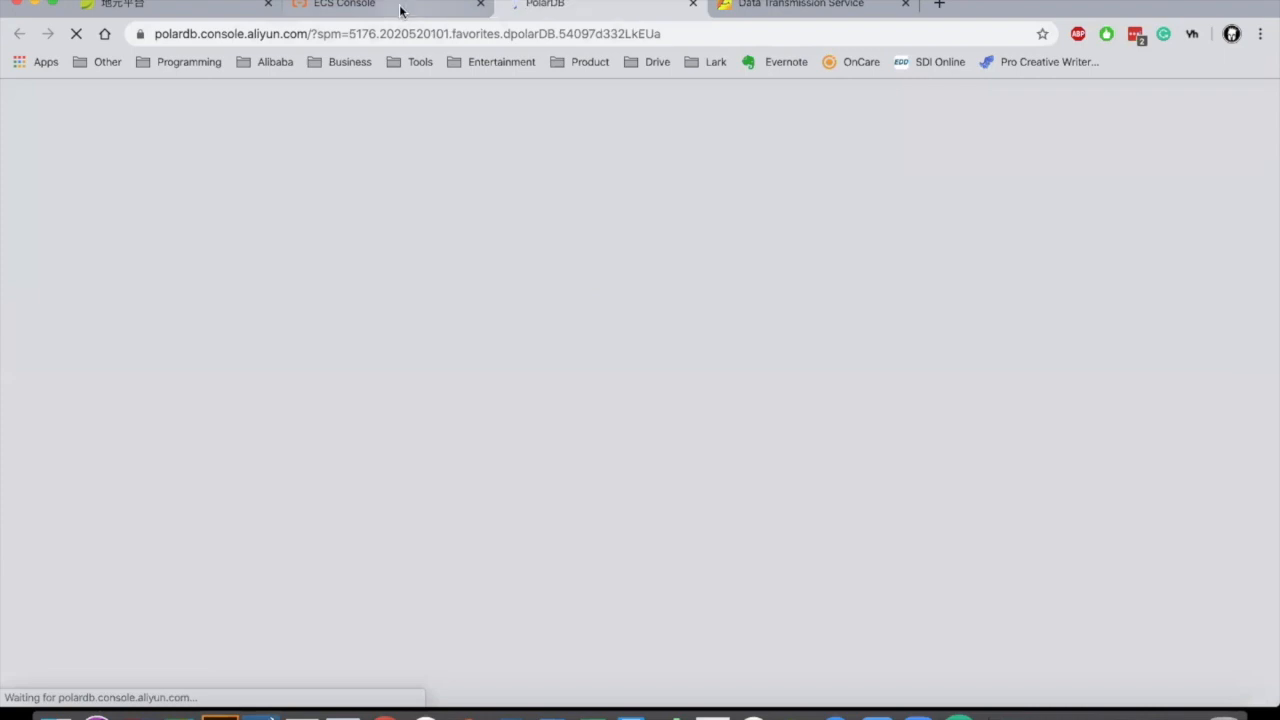
click(400, 8)
click(376, 530)
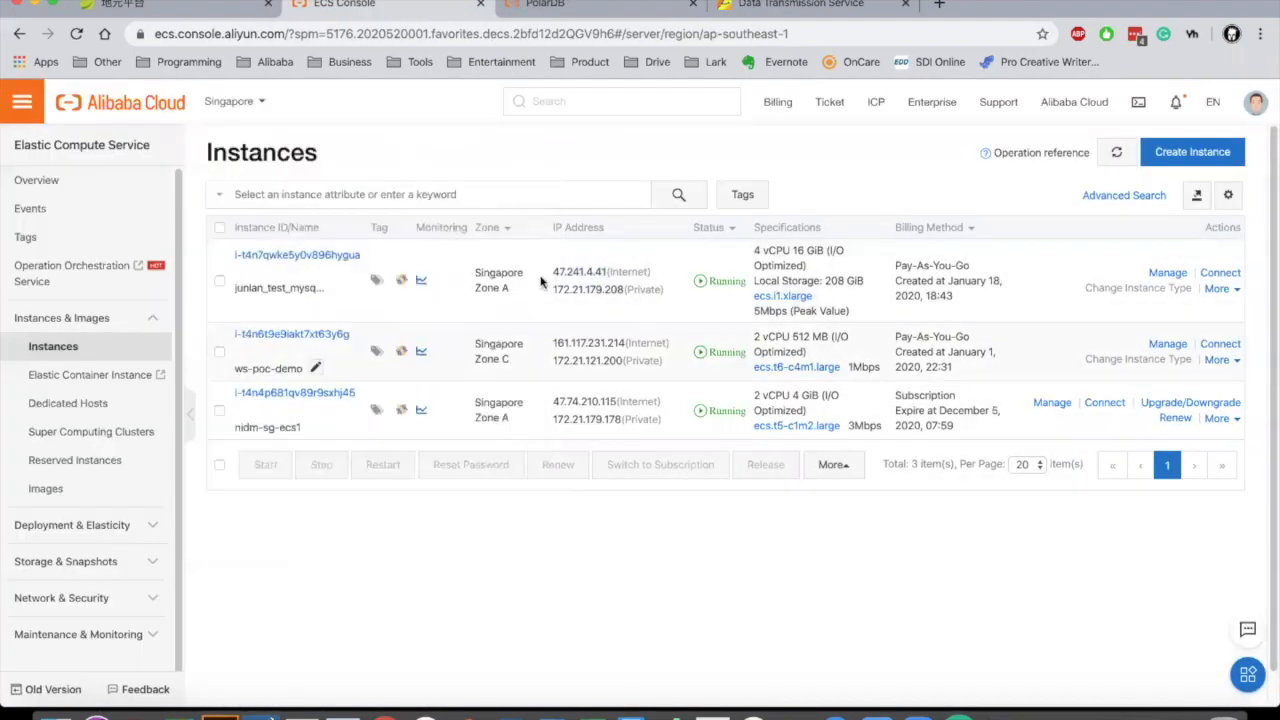
click(553, 8)
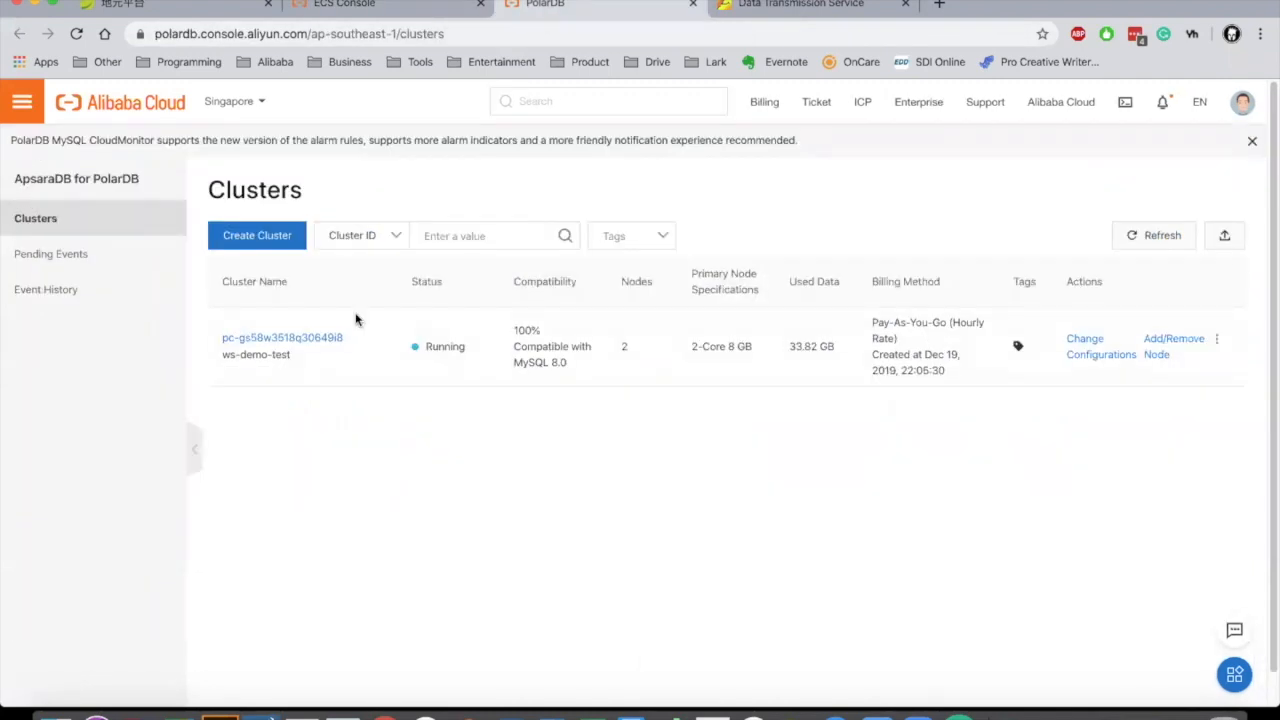
Step: Switch to Indonesia (Jakarta) and open cluster pc-d9jsfg4e873543cq4's overview
click(240, 104)
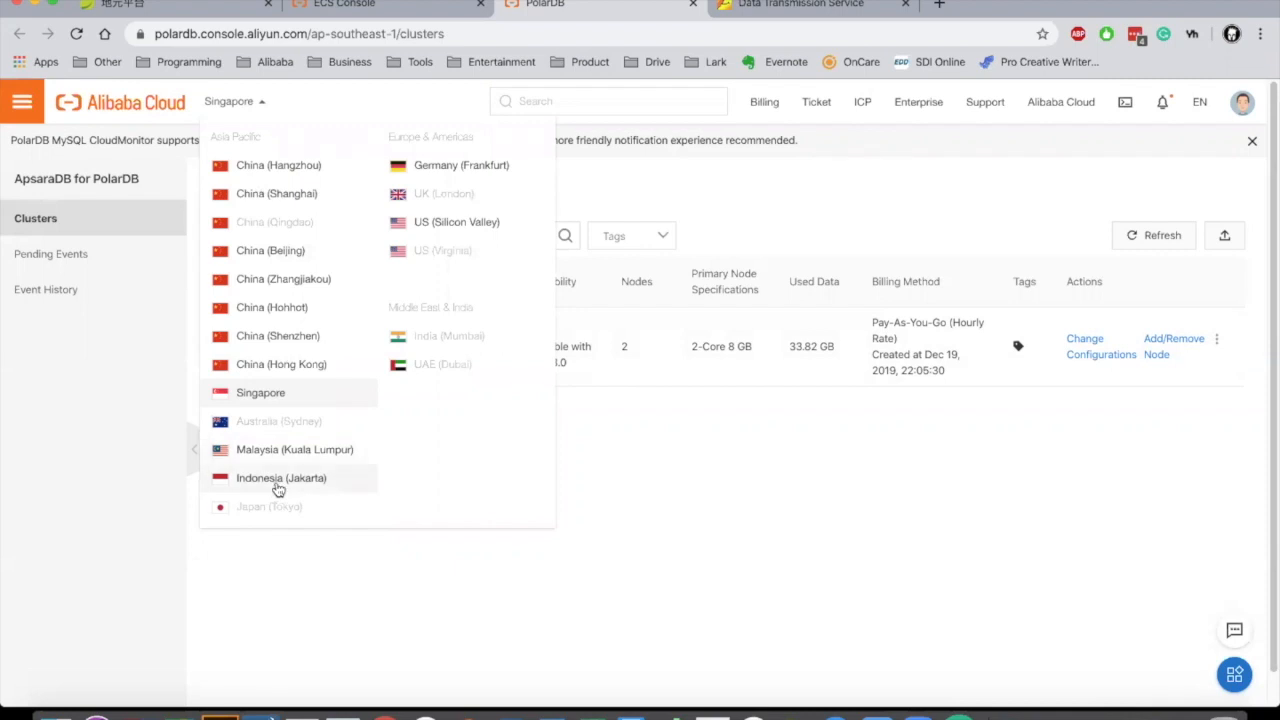
click(278, 486)
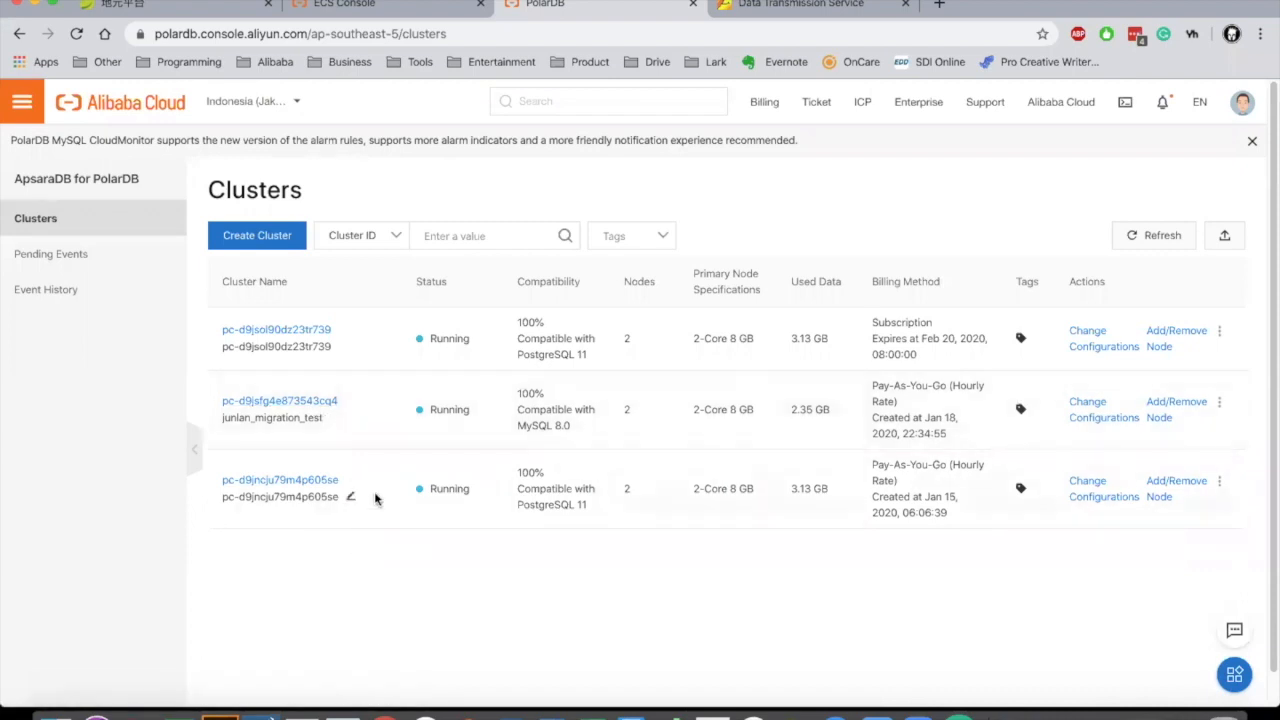
click(308, 407)
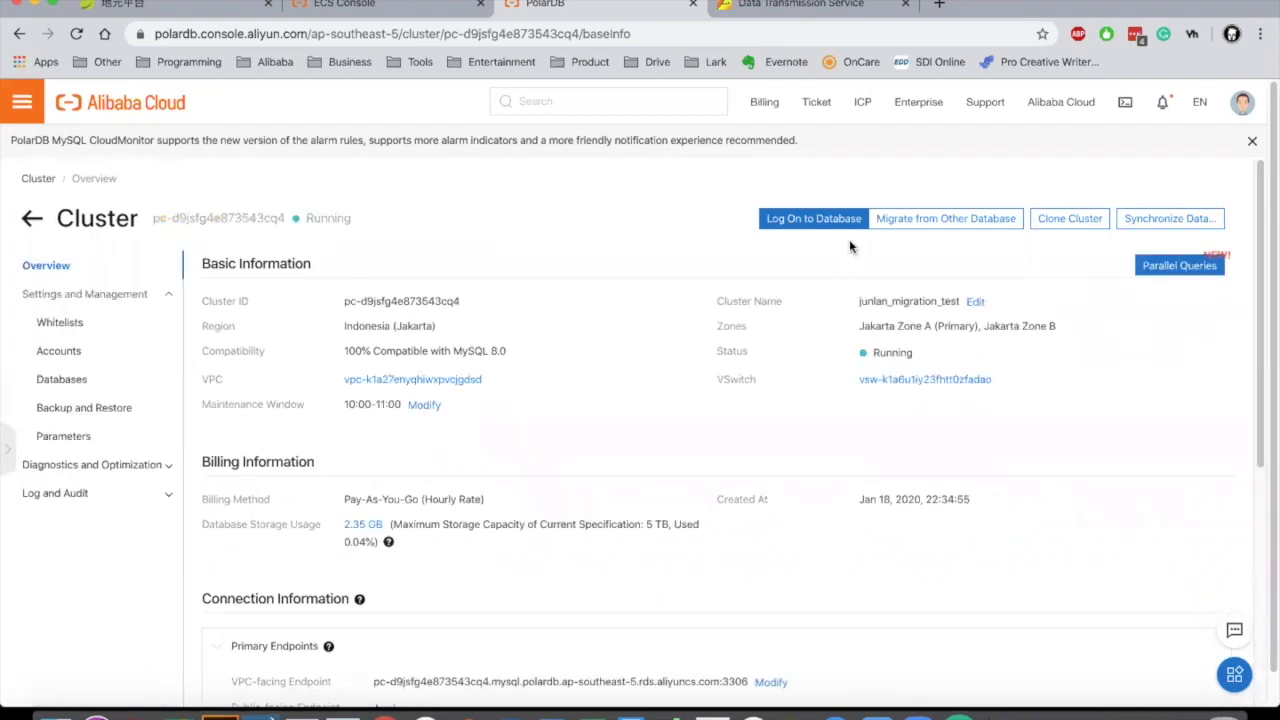
Step: Log in to the PolarDB cluster's database in DMS with the saved password
click(826, 216)
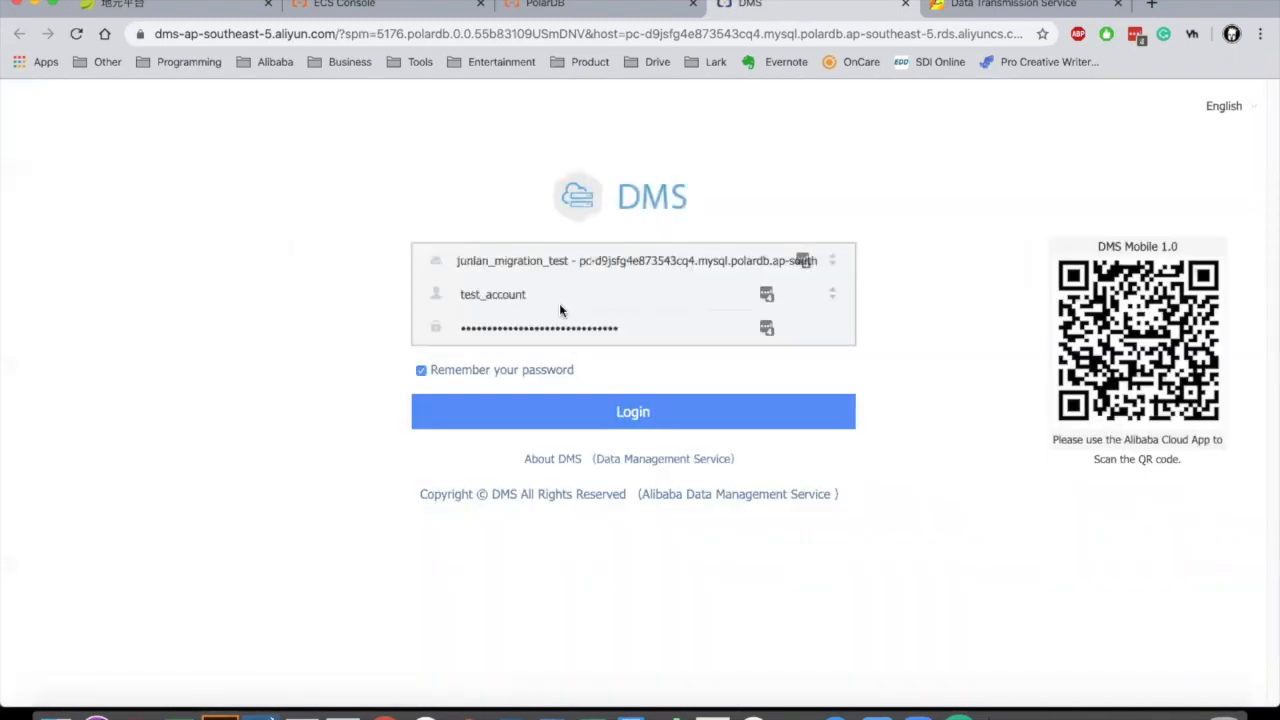
double_click(638, 327)
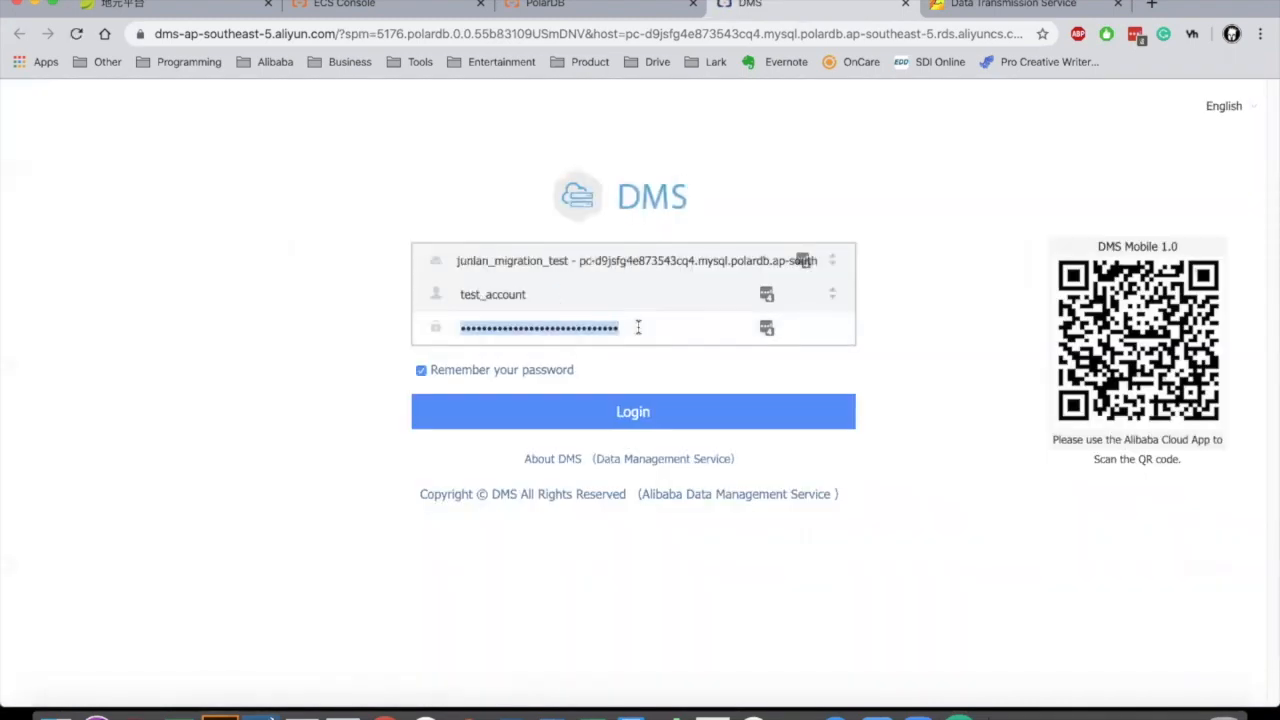
click(638, 414)
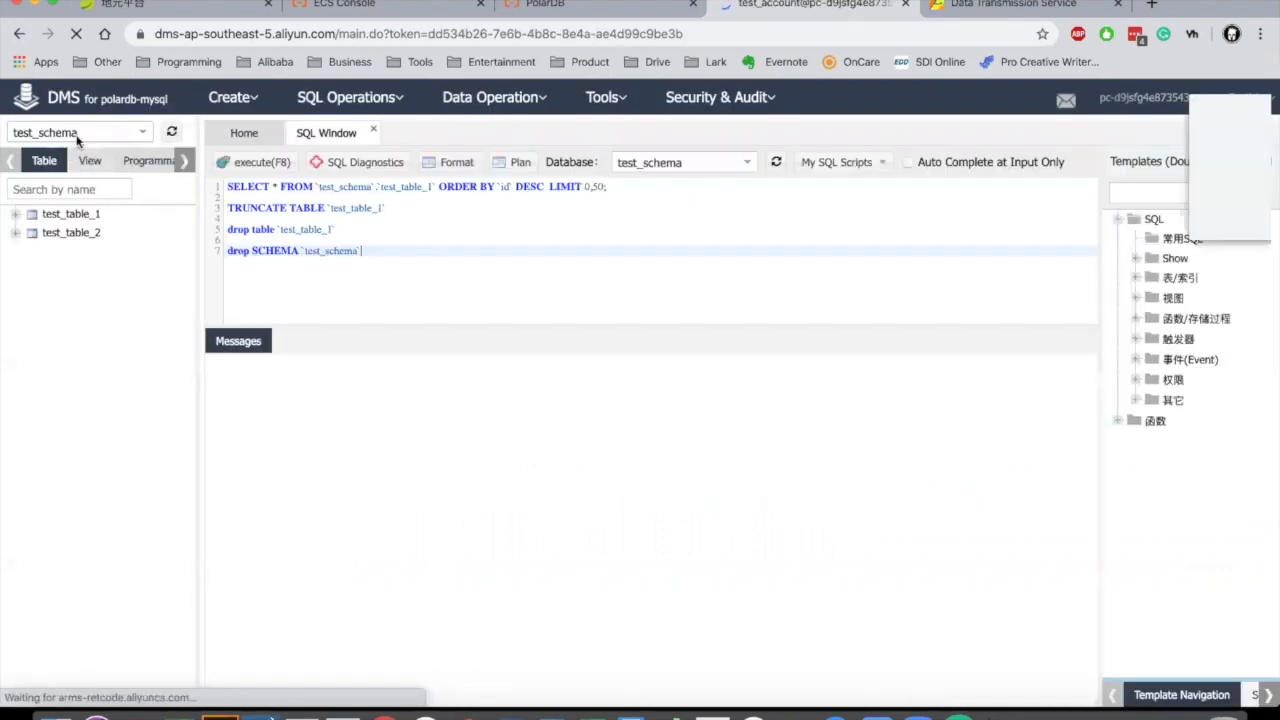
click(1127, 215)
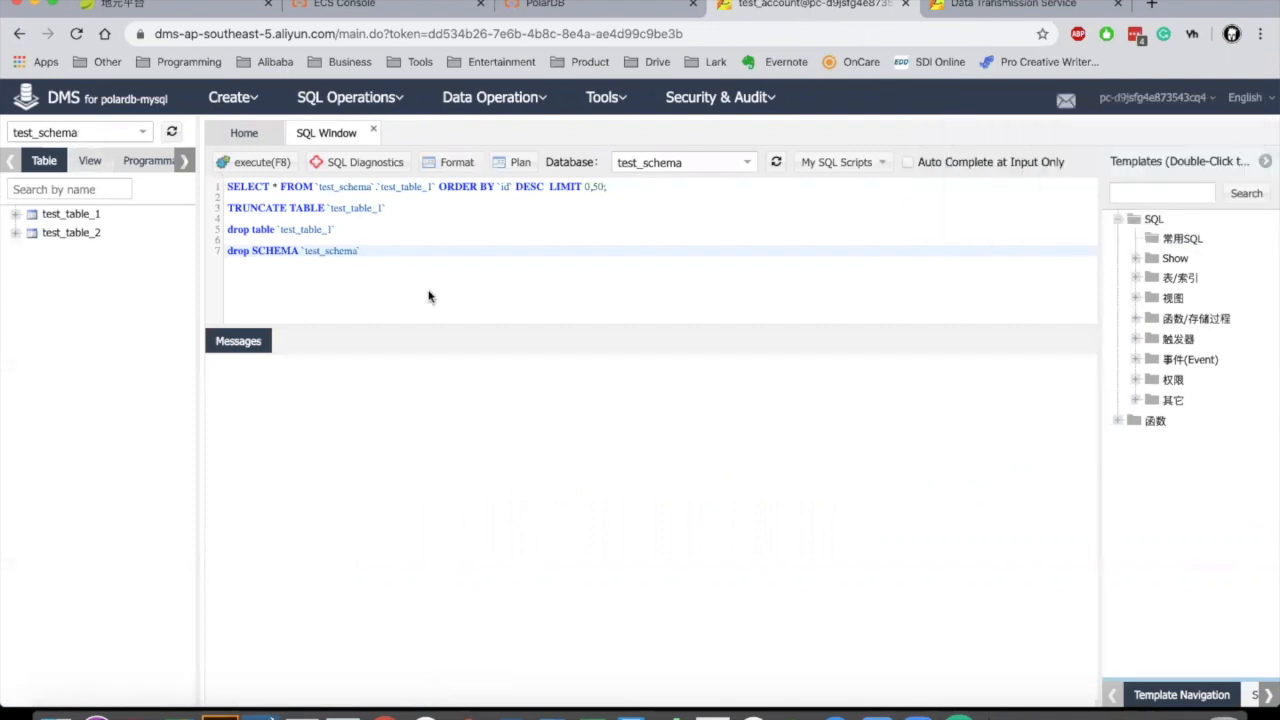
Step: Execute drop SCHEMA `test_schema` and confirm it succeeded in 548 ms
drag(393, 249, 209, 246)
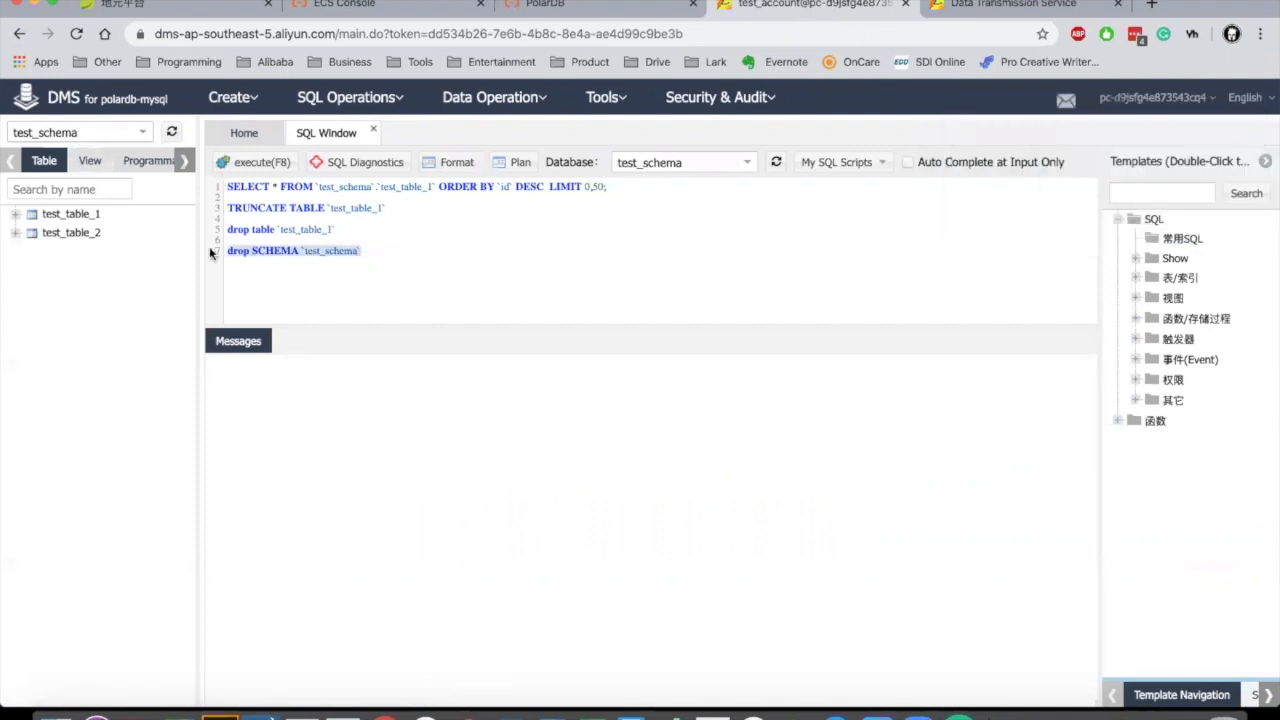
click(252, 161)
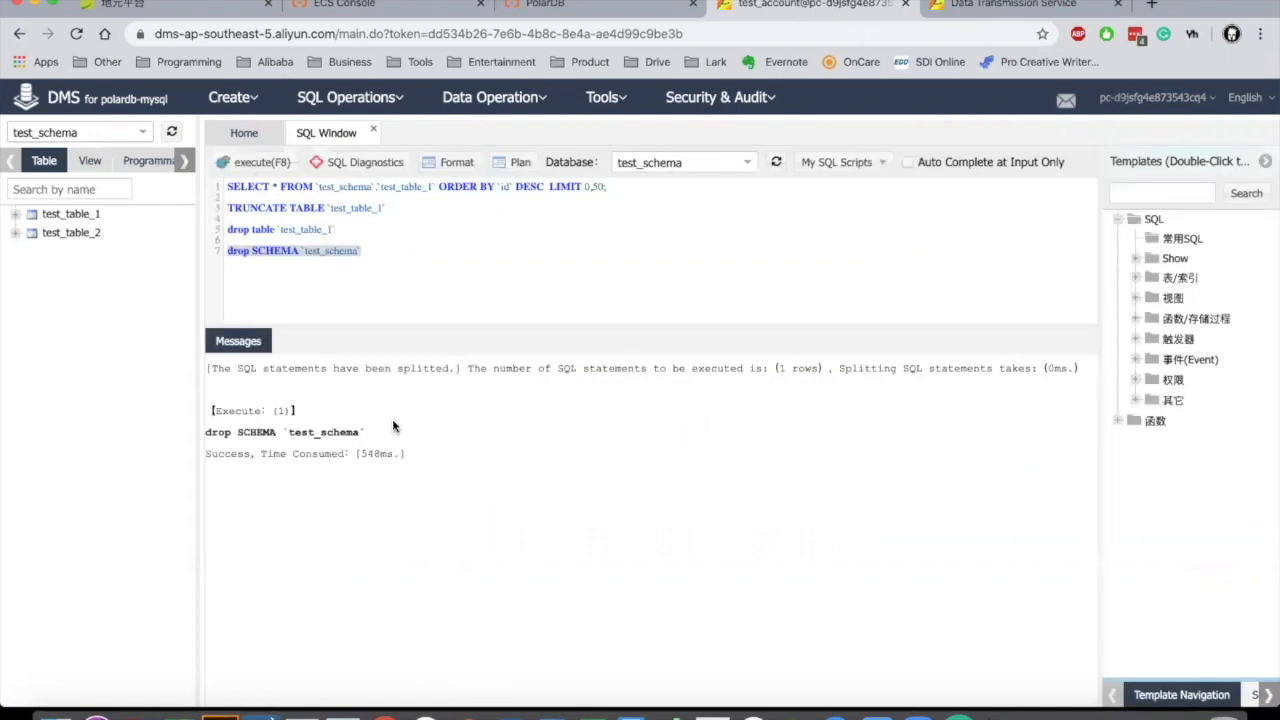
drag(365, 432, 191, 429)
click(320, 427)
click(301, 712)
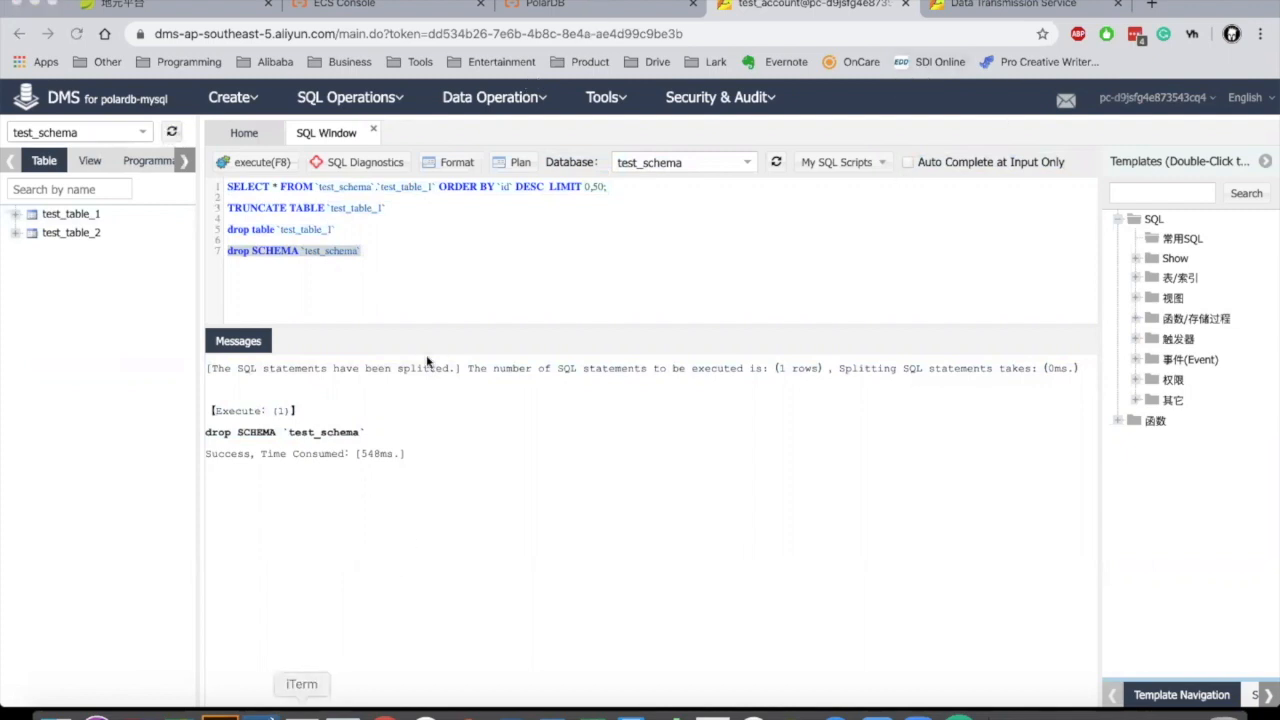
Step: Open three terminal windows and arrange them across the screen
drag(181, 5, 424, 208)
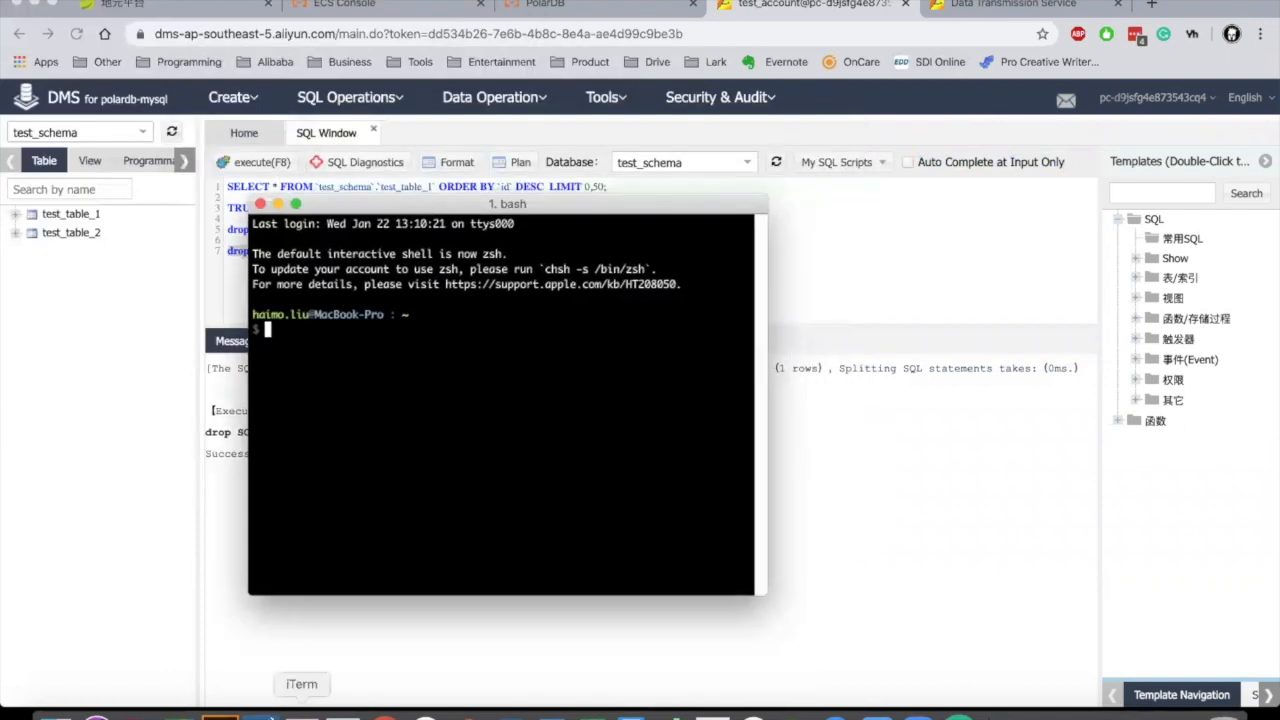
right_click(301, 712)
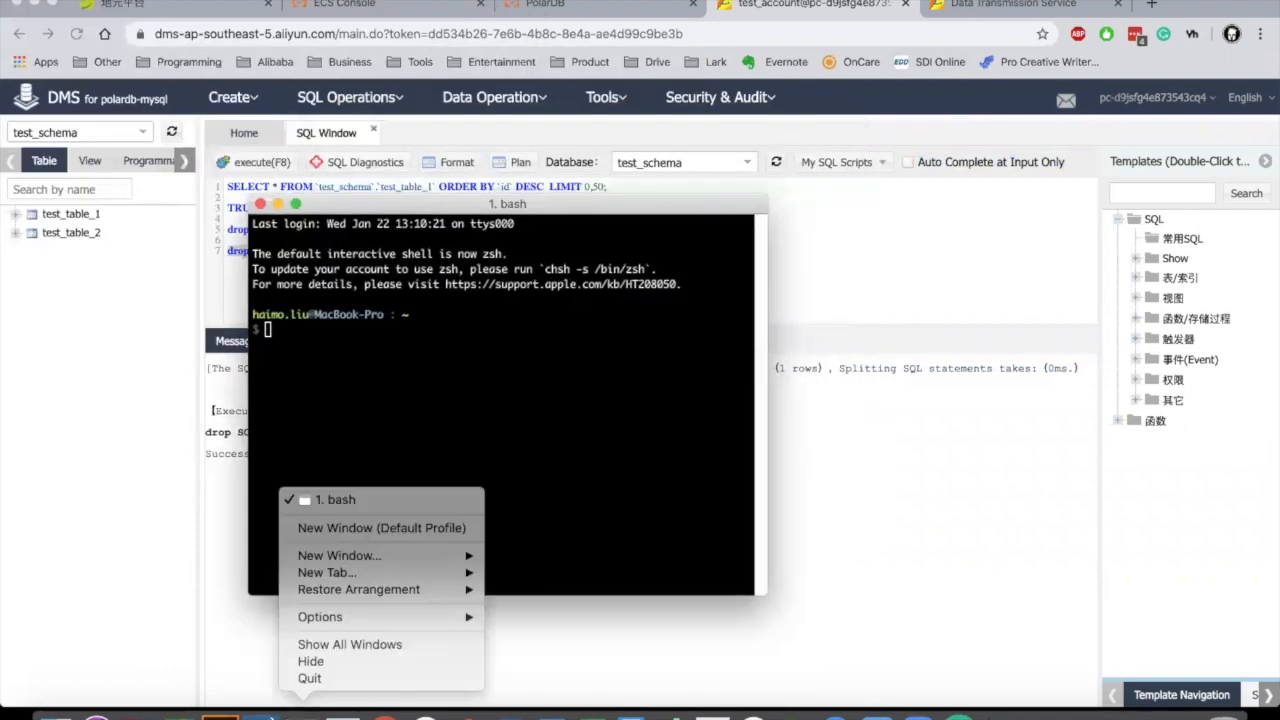
click(362, 528)
drag(529, 204, 298, 91)
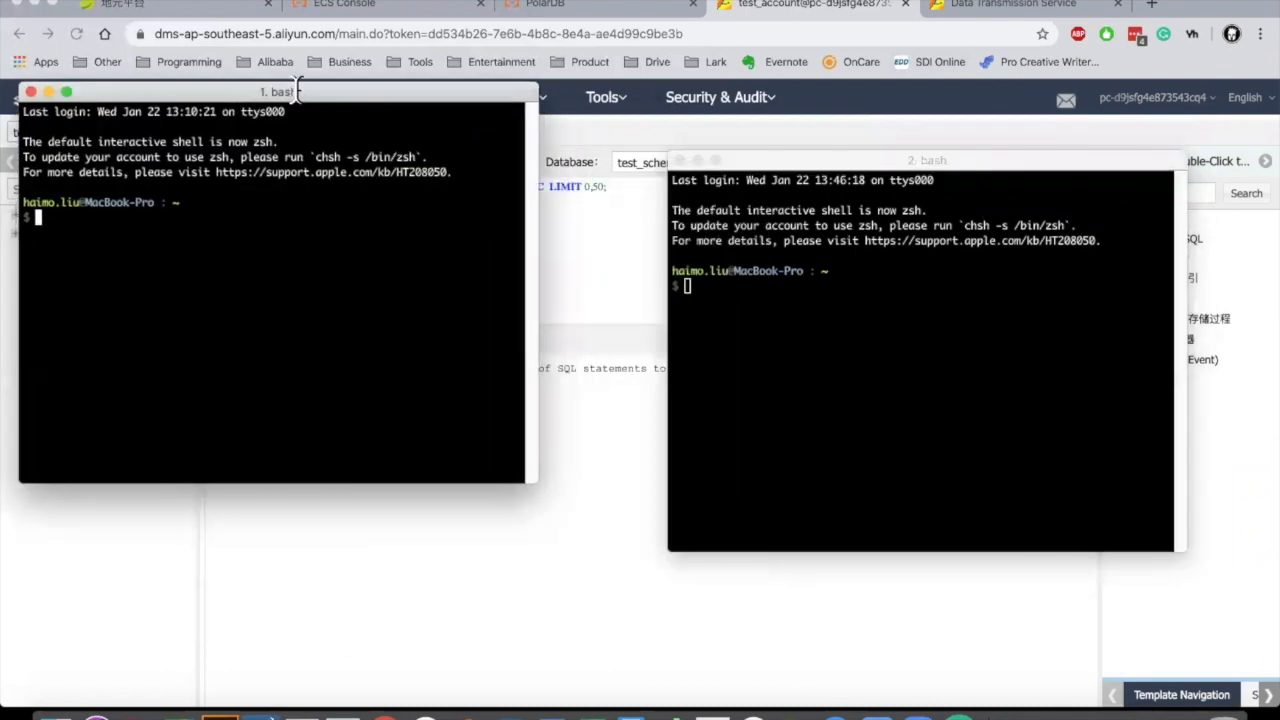
right_click(301, 712)
click(362, 528)
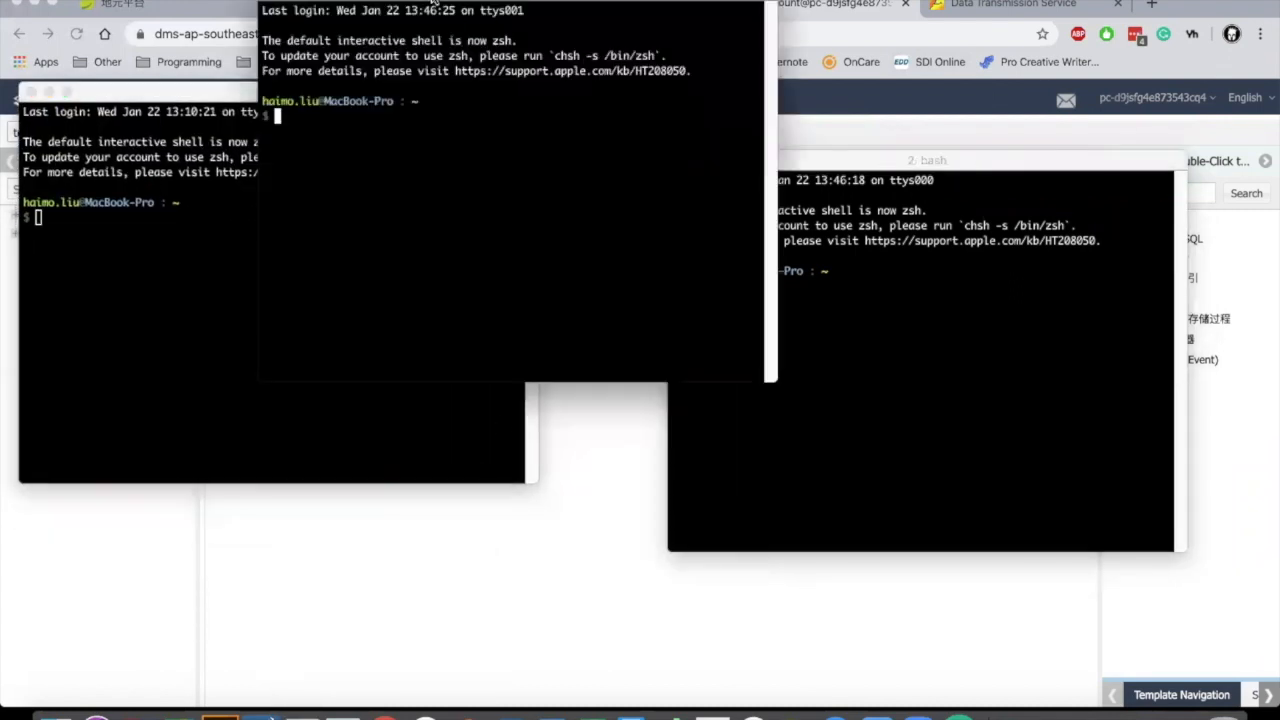
drag(443, 14, 523, 317)
drag(775, 163, 787, 41)
drag(382, 95, 385, 21)
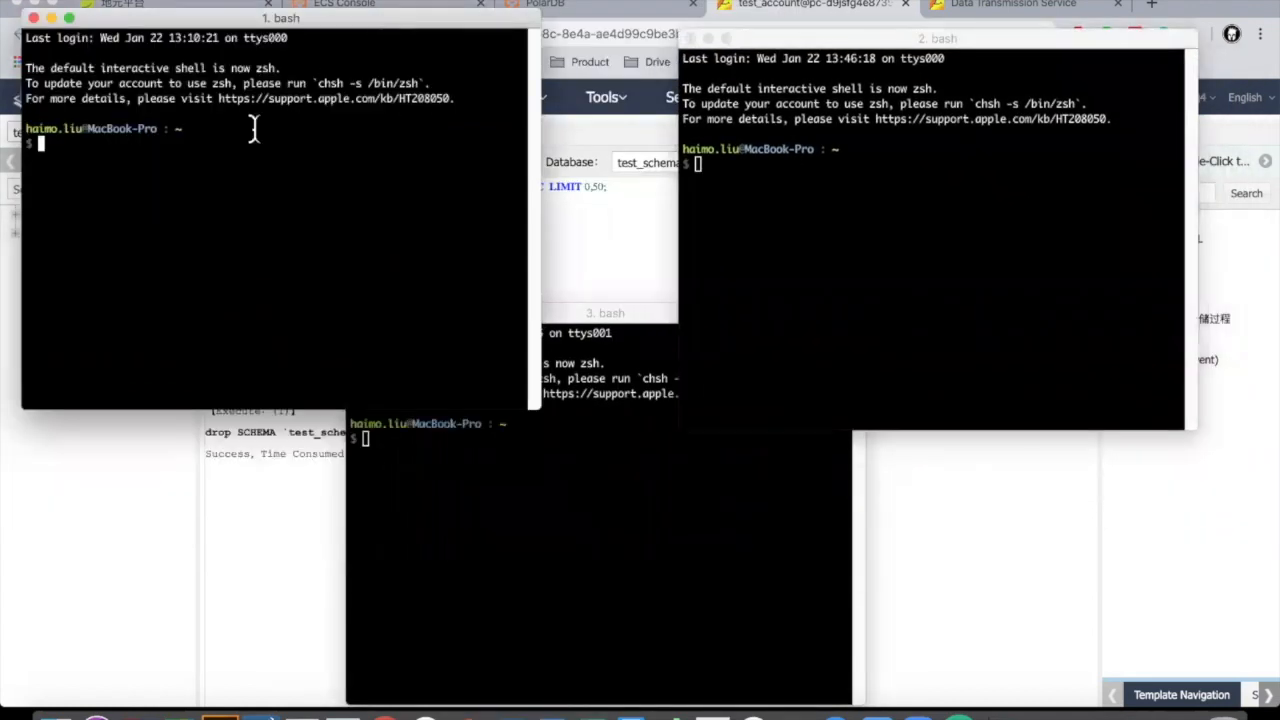
Step: In the first terminal, change into ~/Documents/programming/mysql
text(ls)
key(Return)
text(cd Dcu)
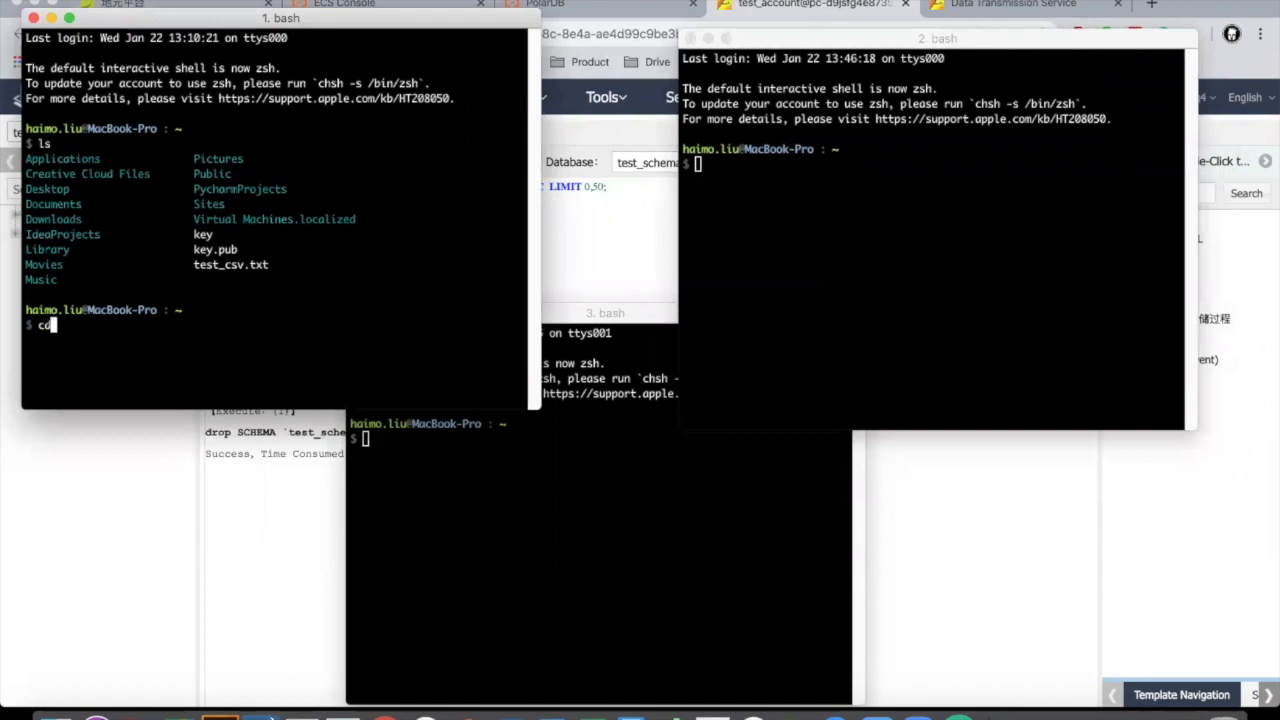
key(BackSpace)
key(BackSpace)
text(ocue)
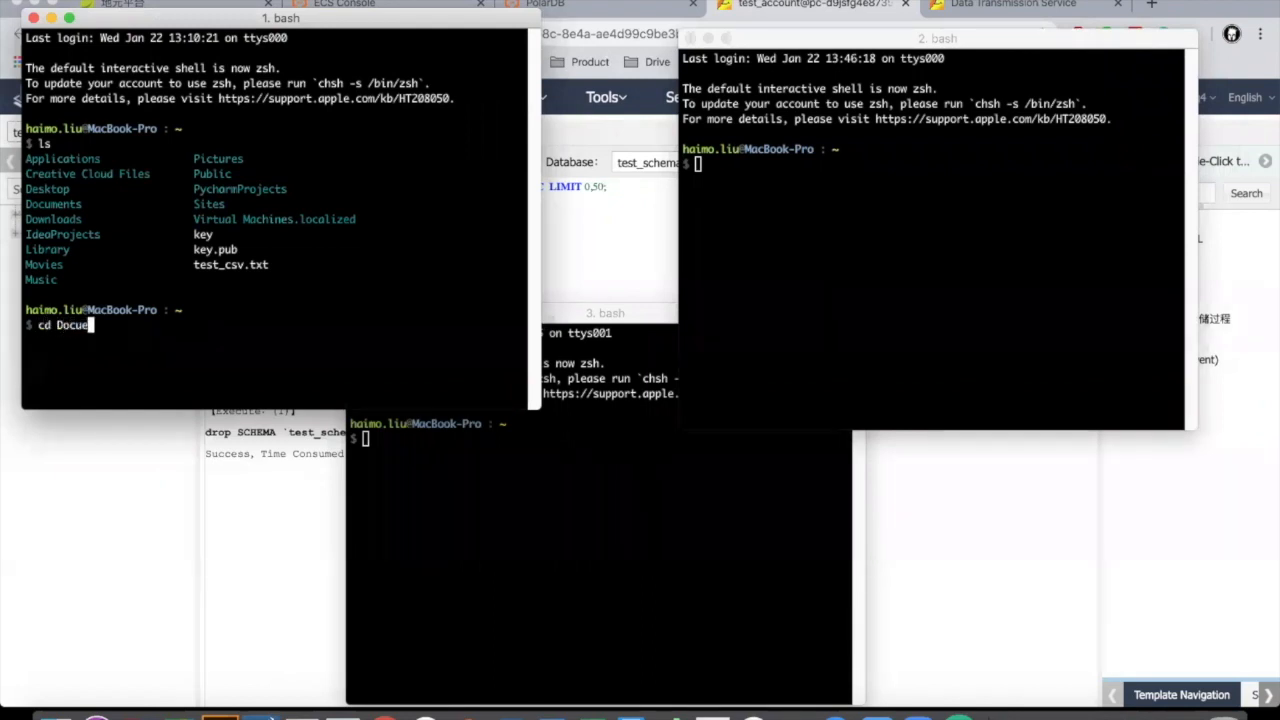
key(BackSpace)
text(men)
key(Tab)
key(Tab)
text(m)
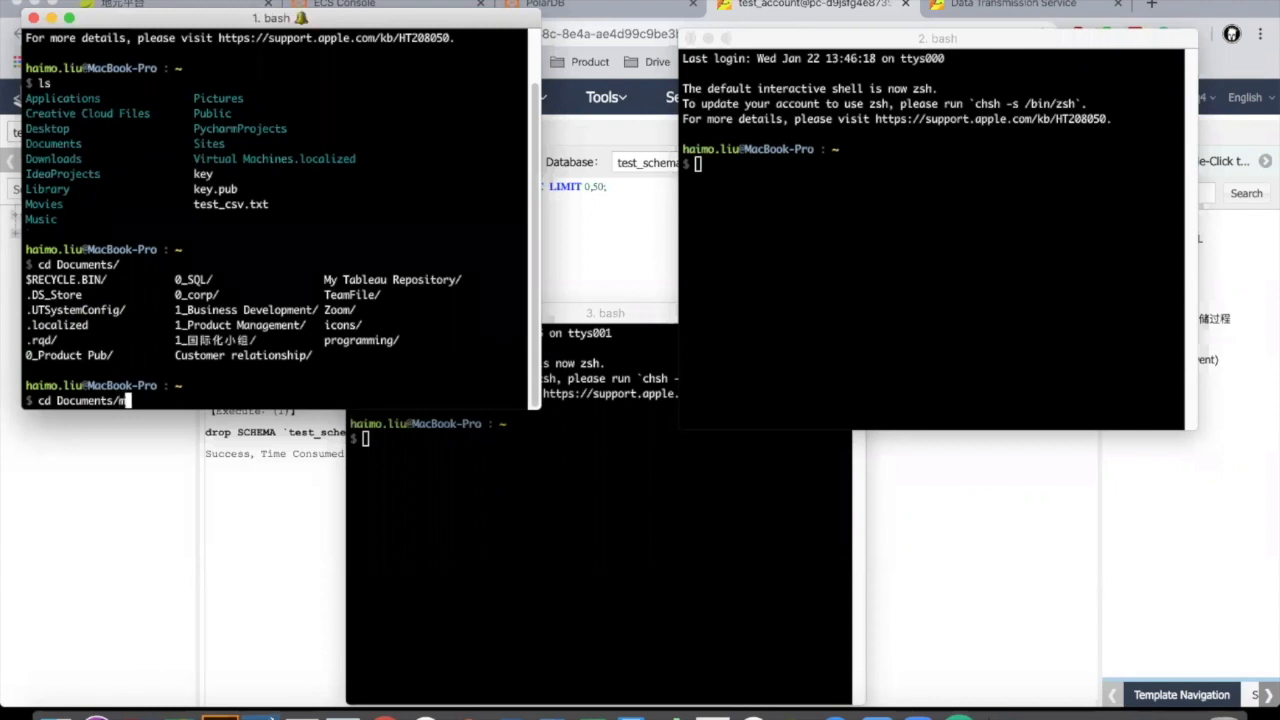
text(ys)
key(BackSpace)
key(BackSpace)
key(BackSpace)
text(mysql)
key(Tab)
key(BackSpace)
key(BackSpace)
key(BackSpace)
key(BackSpace)
key(BackSpace)
text(pr)
key(Tab)
text(mysql/)
key(Return)
Step: List the migration demo scripts and highlight the insert and PolarDB query script names
text(ls)
key(Return)
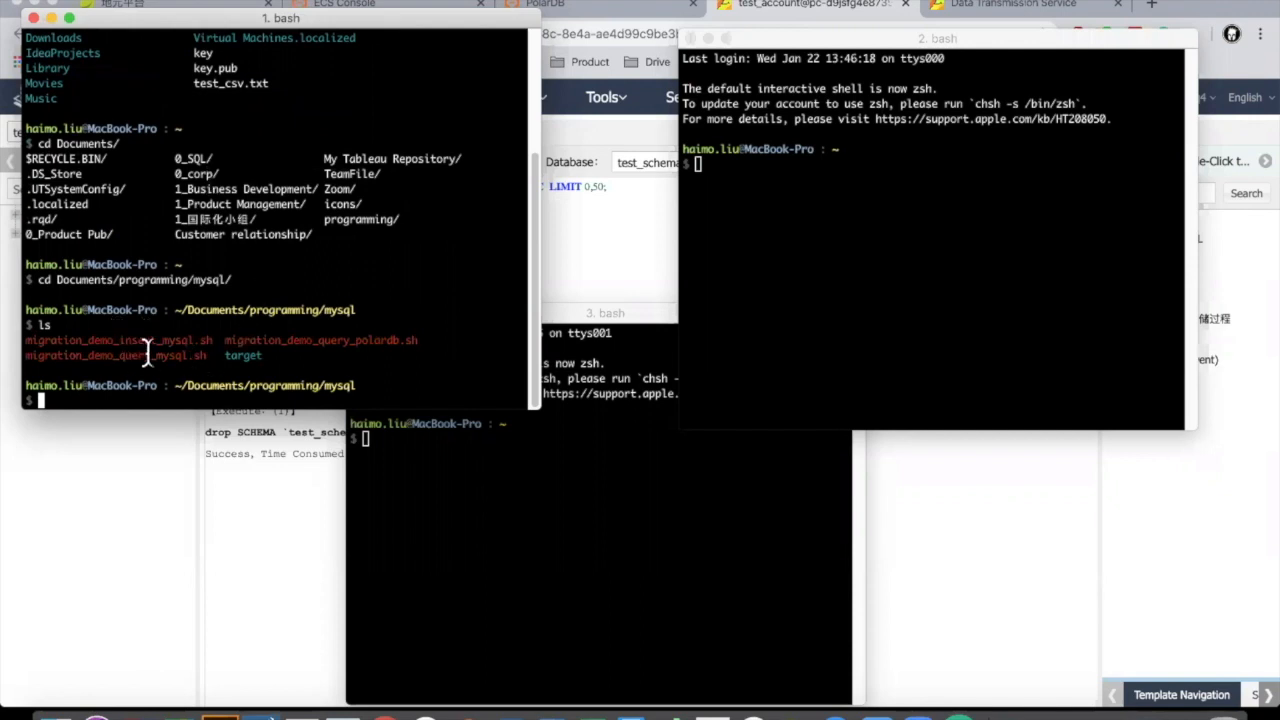
double_click(108, 340)
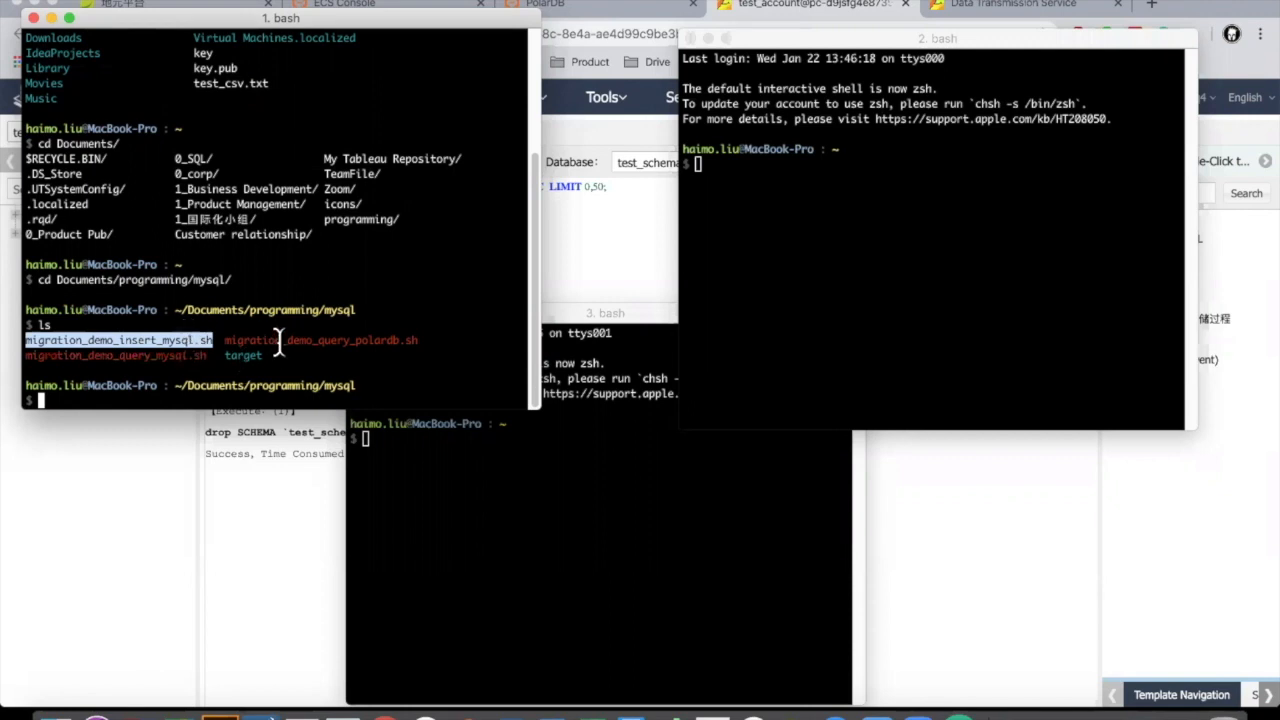
drag(426, 338, 225, 340)
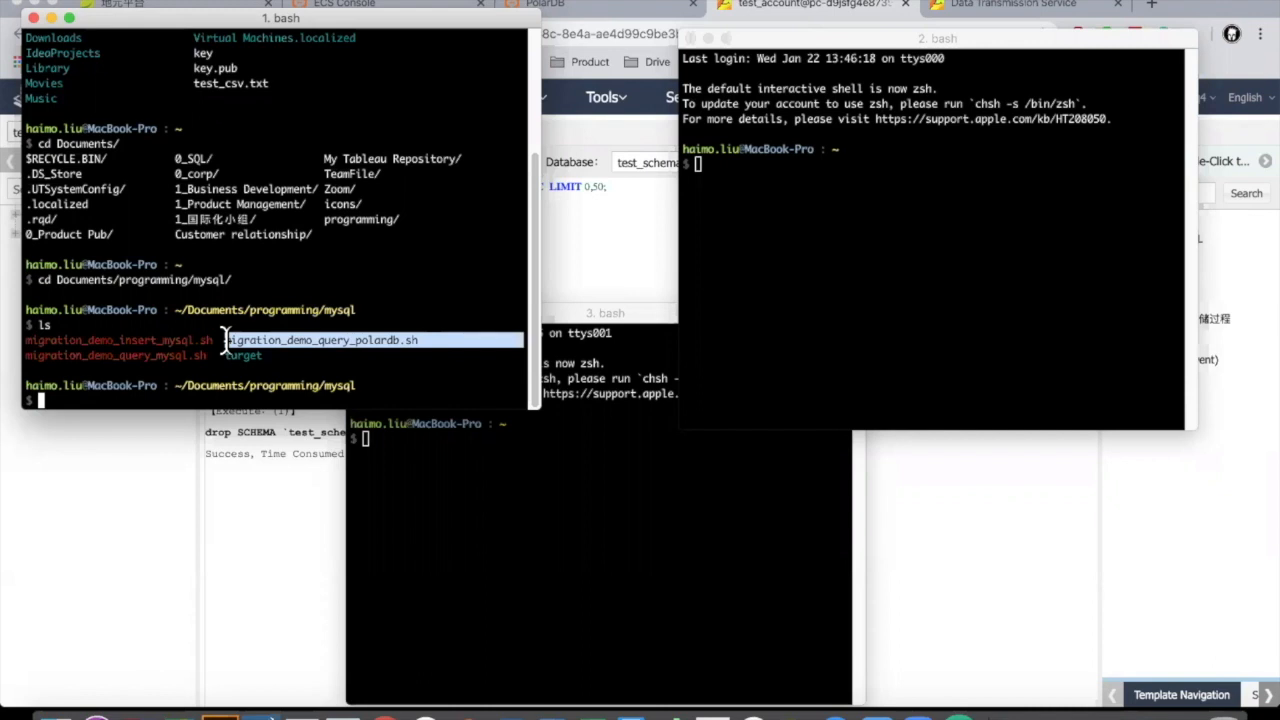
Step: Run migration_demo_query_mysql.sh, which reports a MySQL result count of 294
click(118, 392)
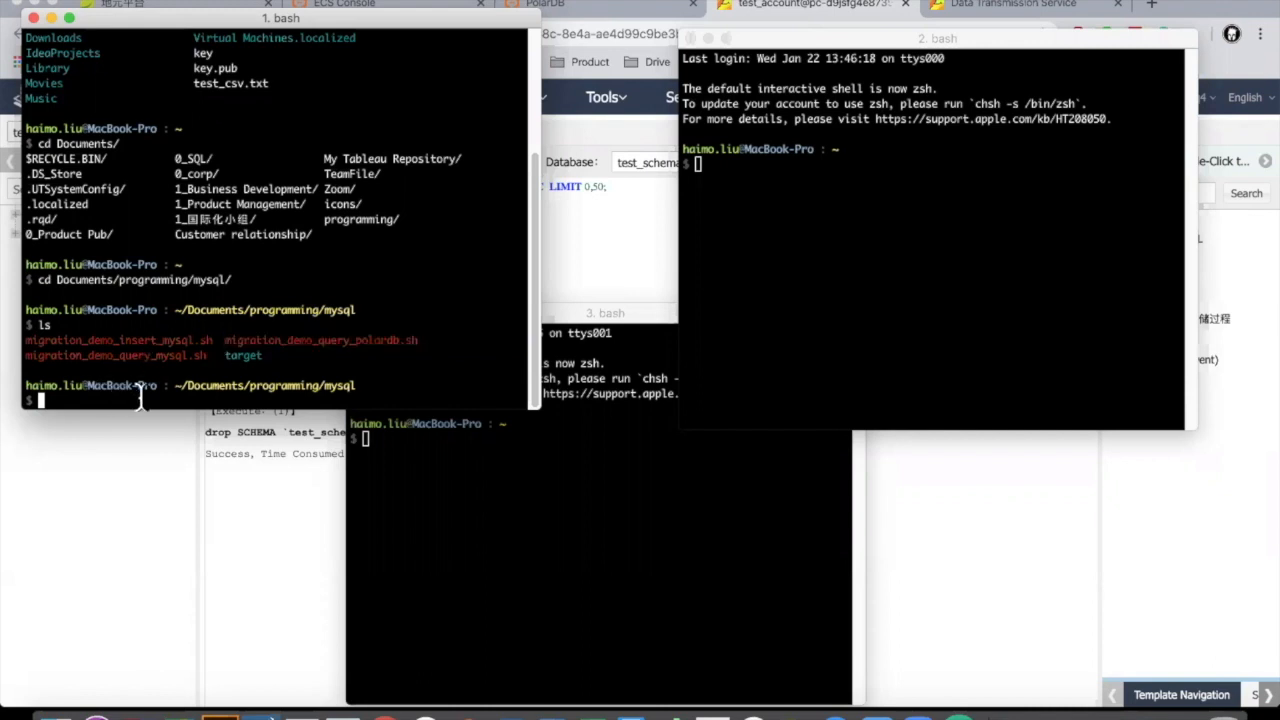
text(sh migr)
key(Tab)
text(qu)
key(Tab)
text(m)
key(Tab)
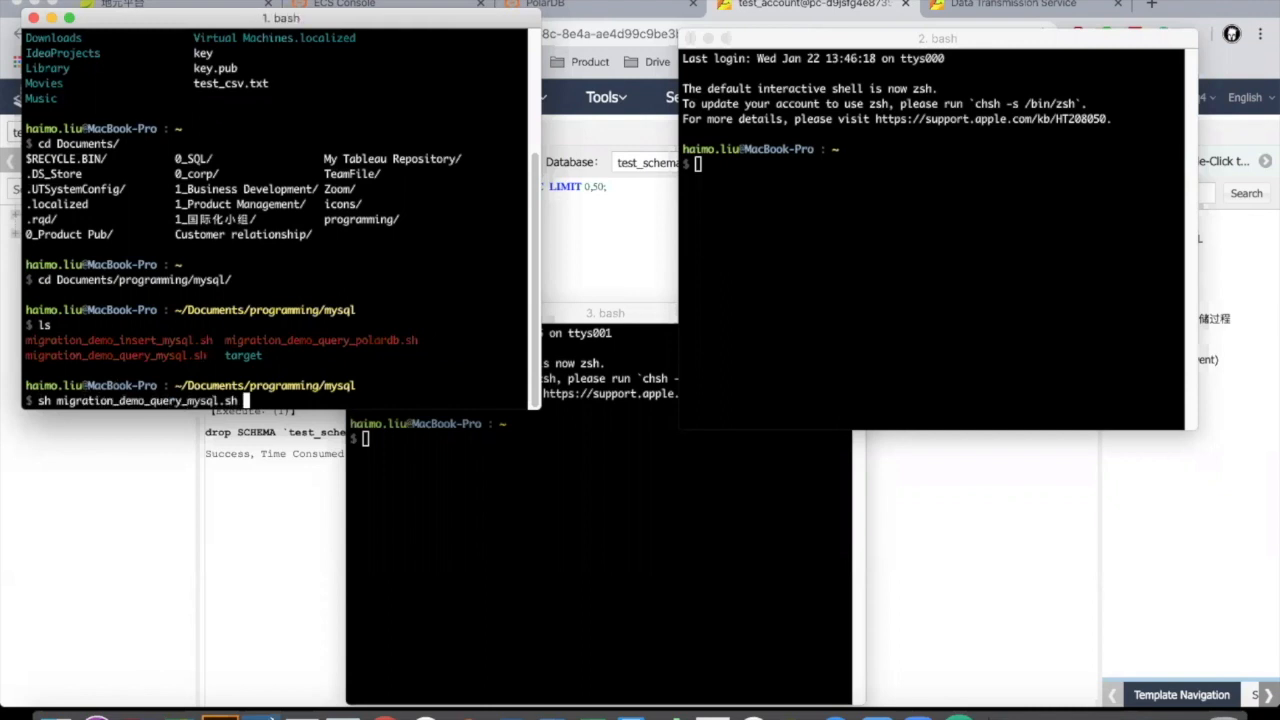
key(Return)
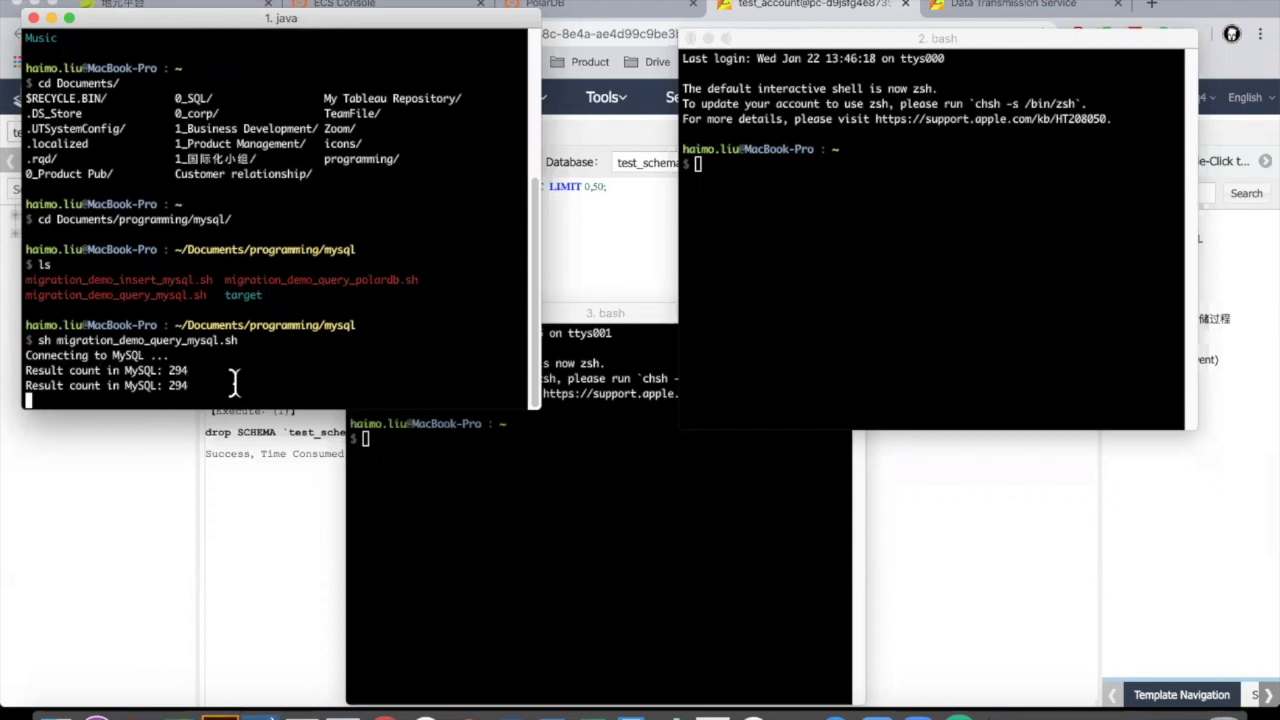
Step: In the third terminal, change into Documents/programming/mysql/
click(590, 315)
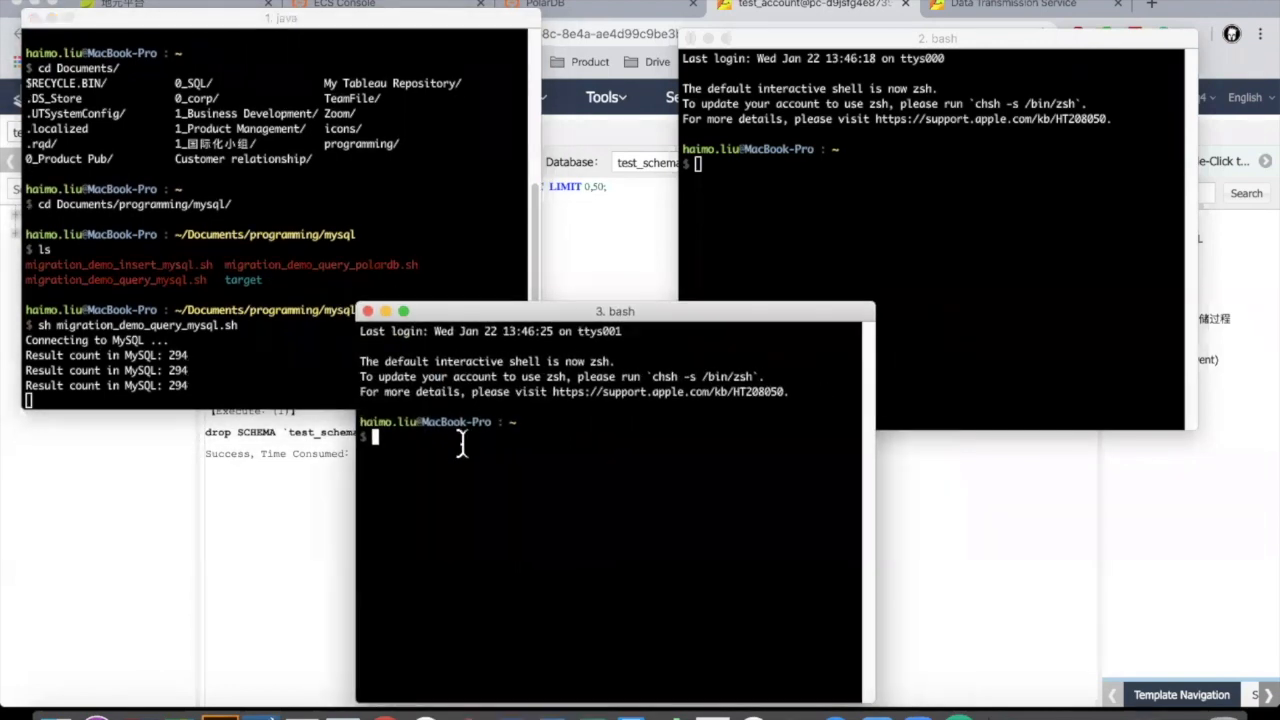
text(ls)
key(Return)
text(cd Docuem)
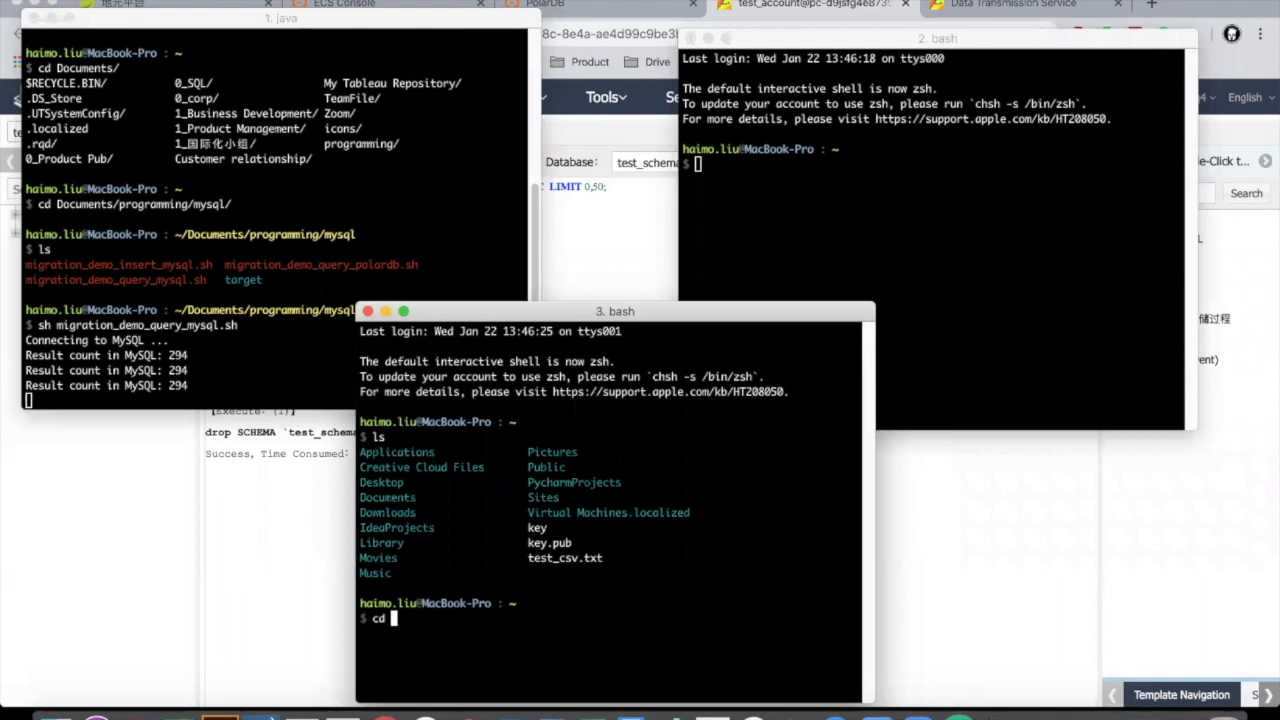
key(BackSpace)
key(BackSpace)
text(ments/)
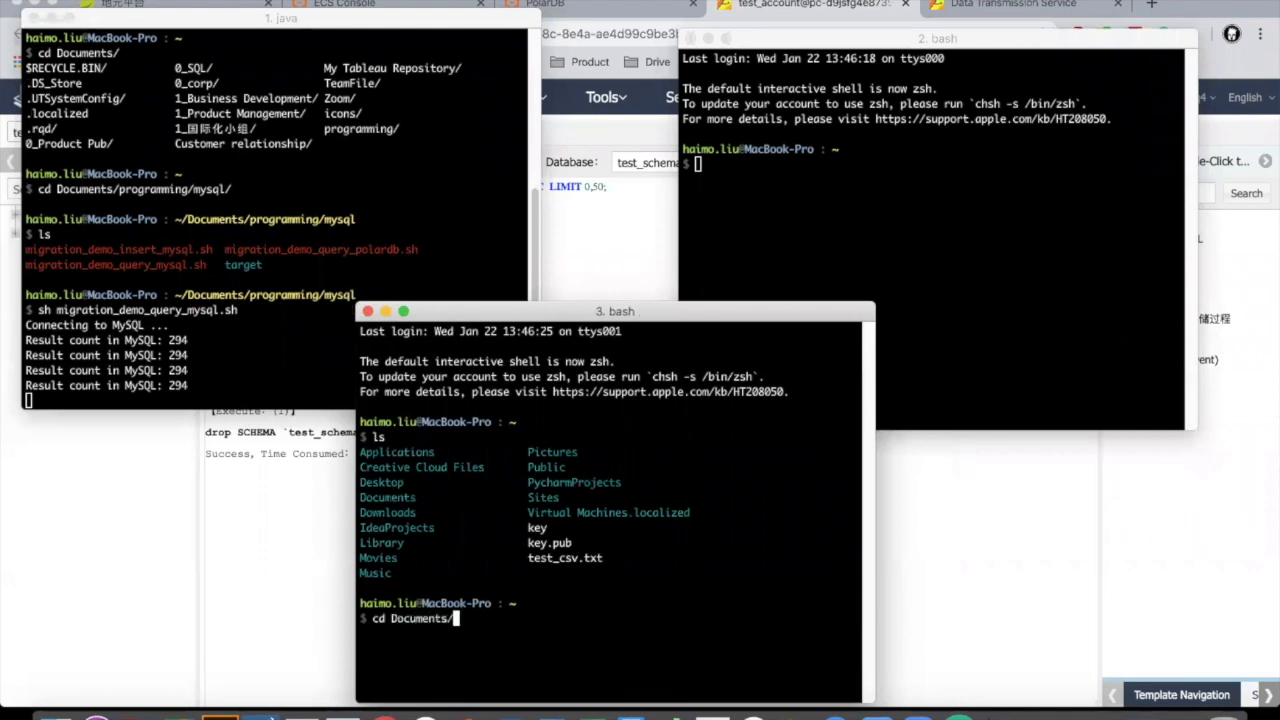
text(programming/mysql/)
key(Return)
Step: Run migration_demo_query_polardb.sh, which fails with unknown database 'test_schema'
text(ls)
key(Return)
text(sh )
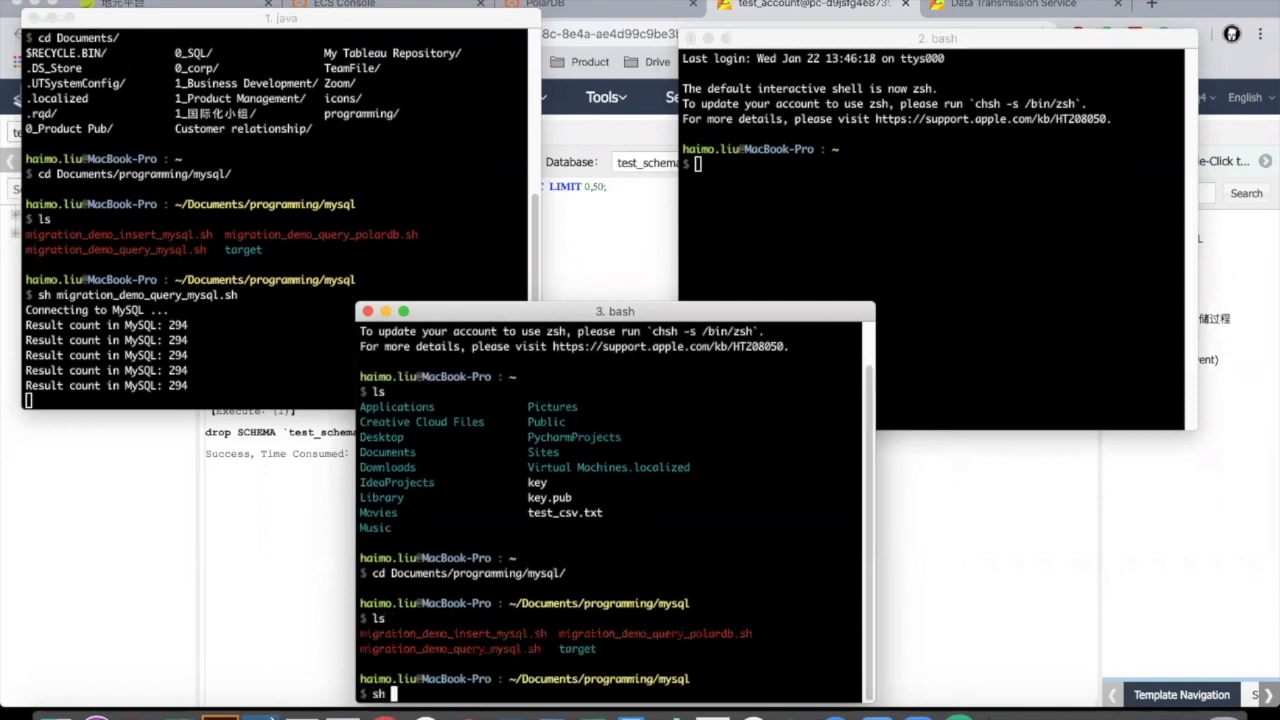
text(migration_demo_)
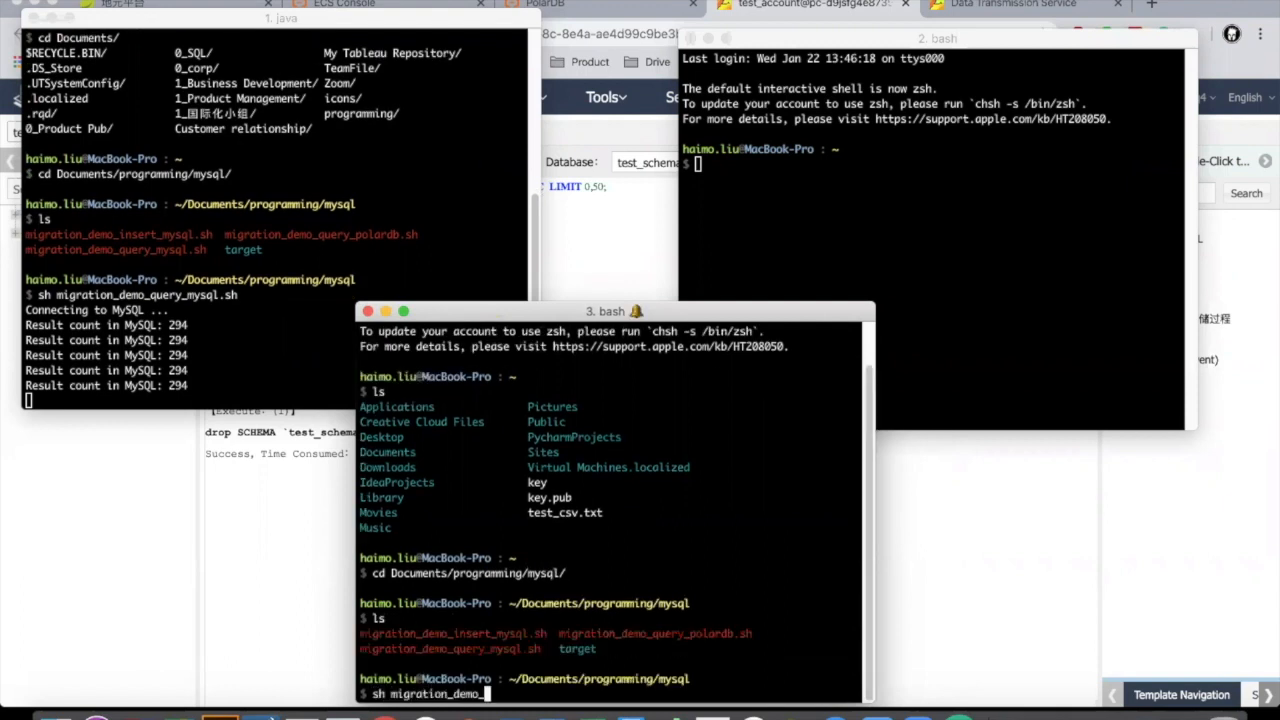
text(query_polardb.sh)
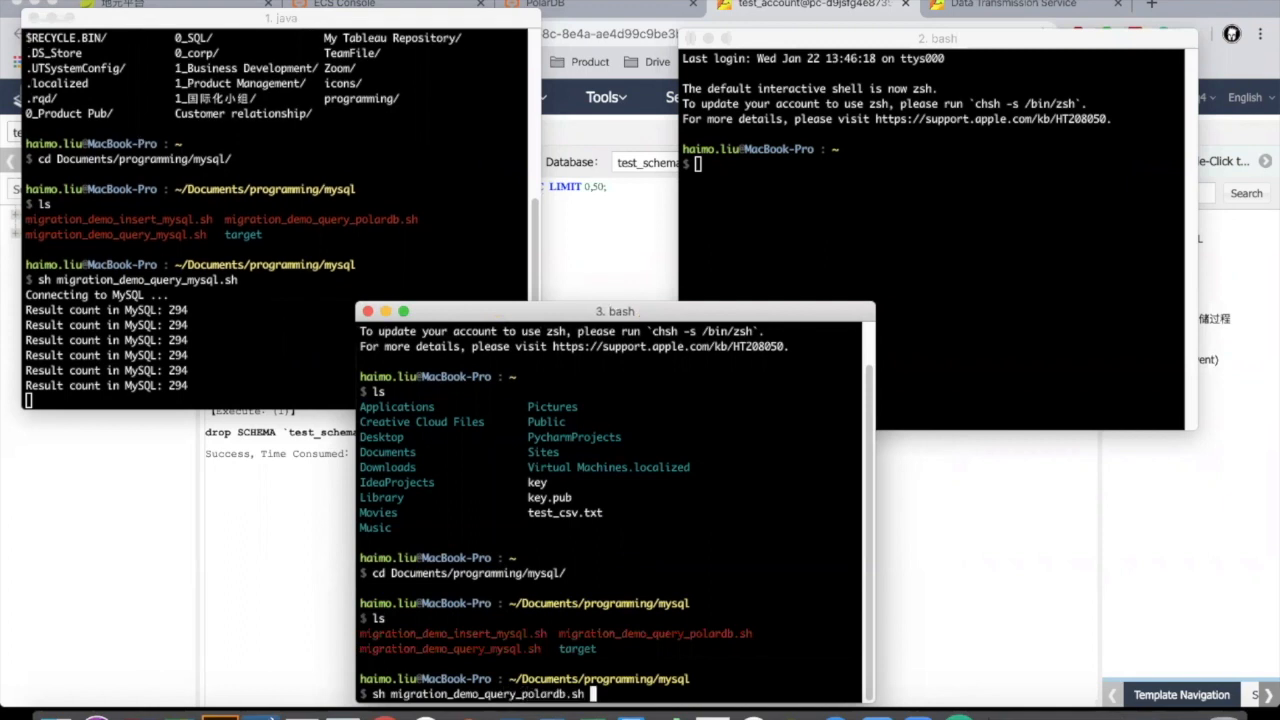
key(Return)
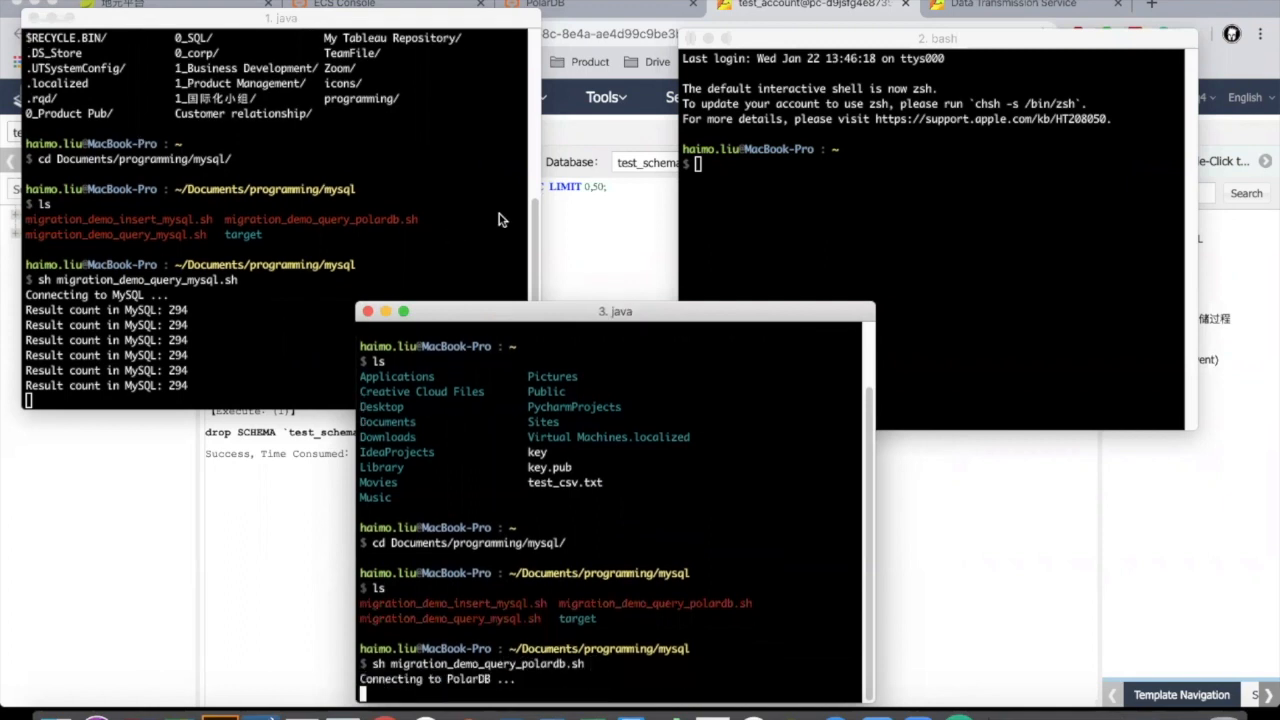
Step: Rearrange the PolarDB, MySQL and second terminal windows
drag(492, 317, 389, 285)
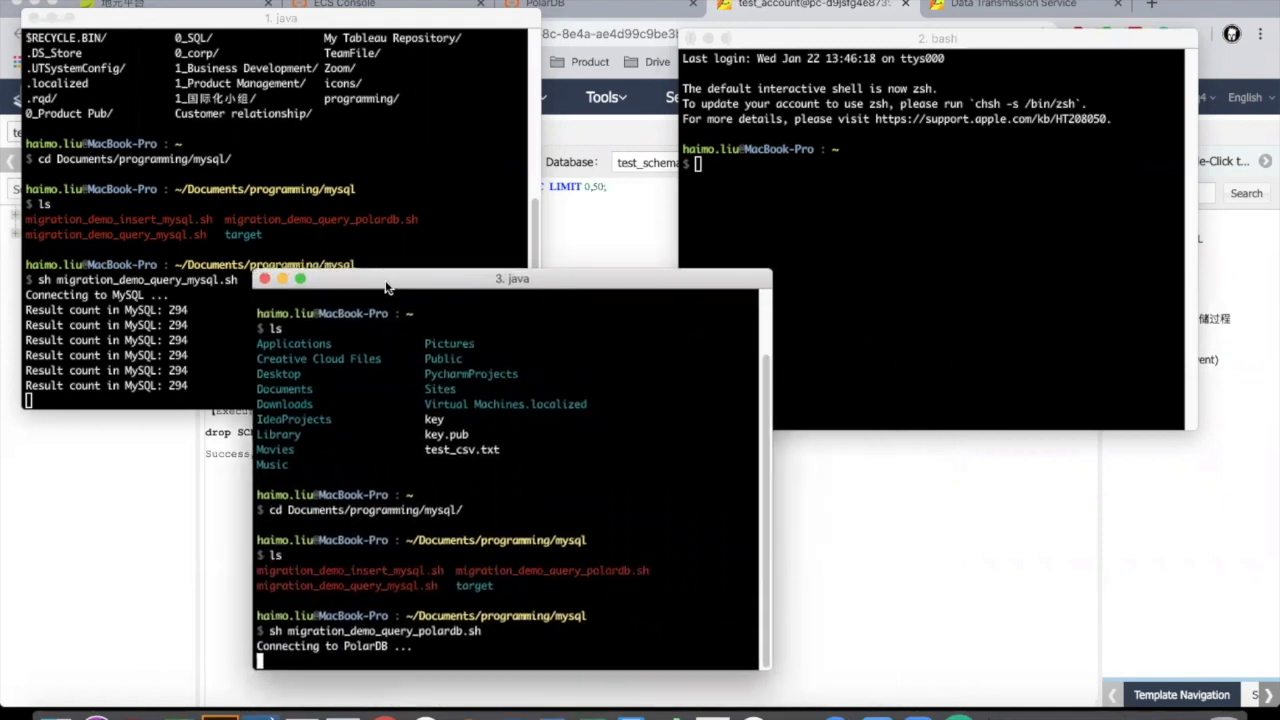
click(212, 346)
click(370, 528)
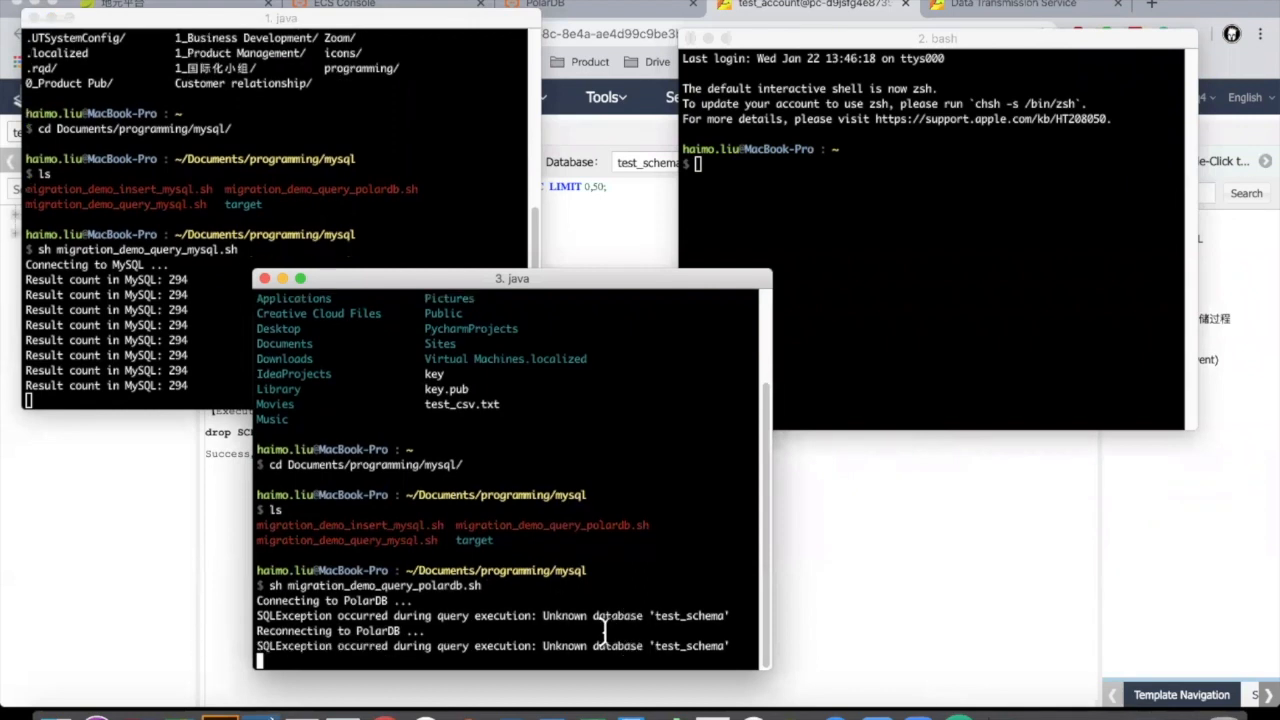
click(884, 160)
drag(848, 42, 861, 88)
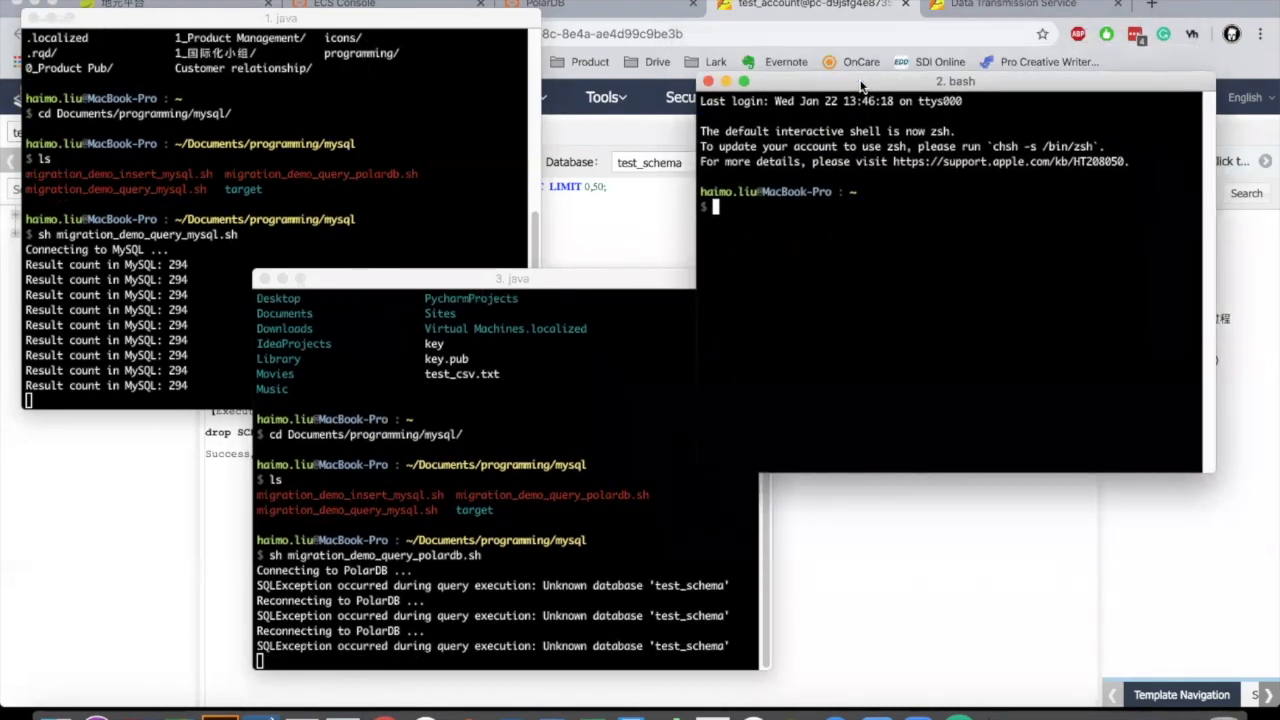
Step: In the second terminal, change into Documents/programming/mysql and list the scripts
text(cd Doc)
key(Tab)
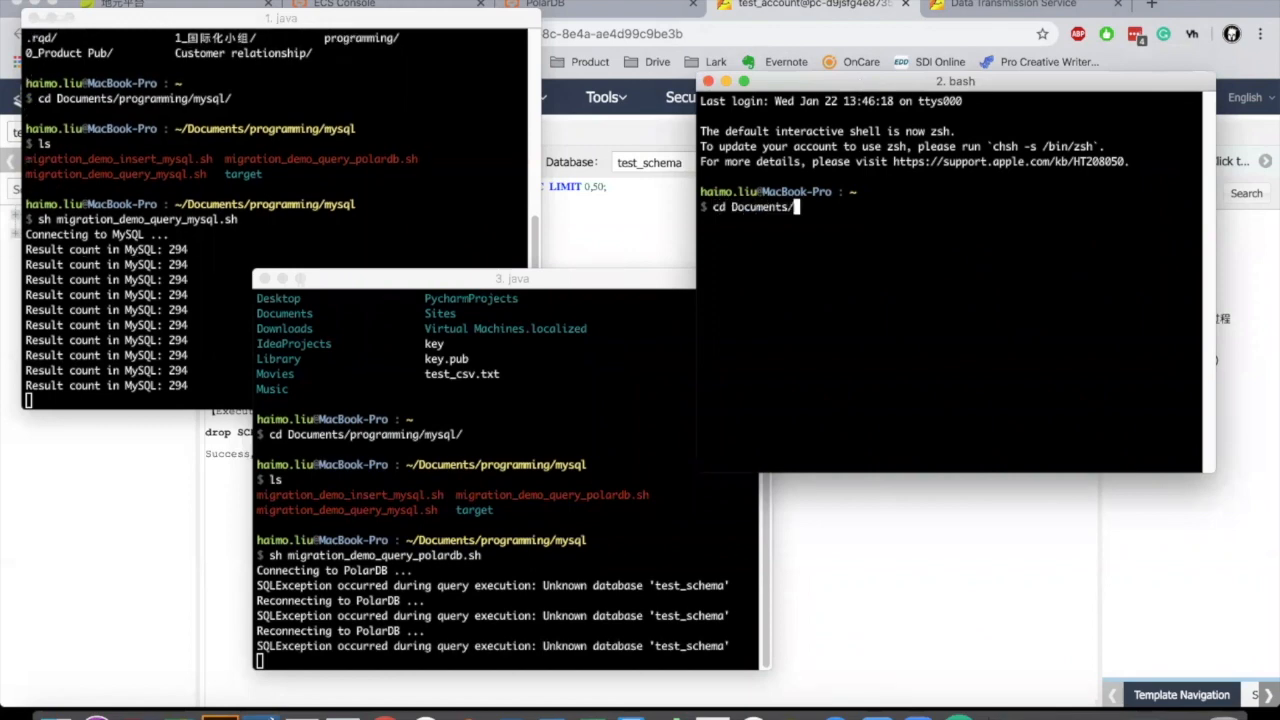
text(prog)
key(Tab)
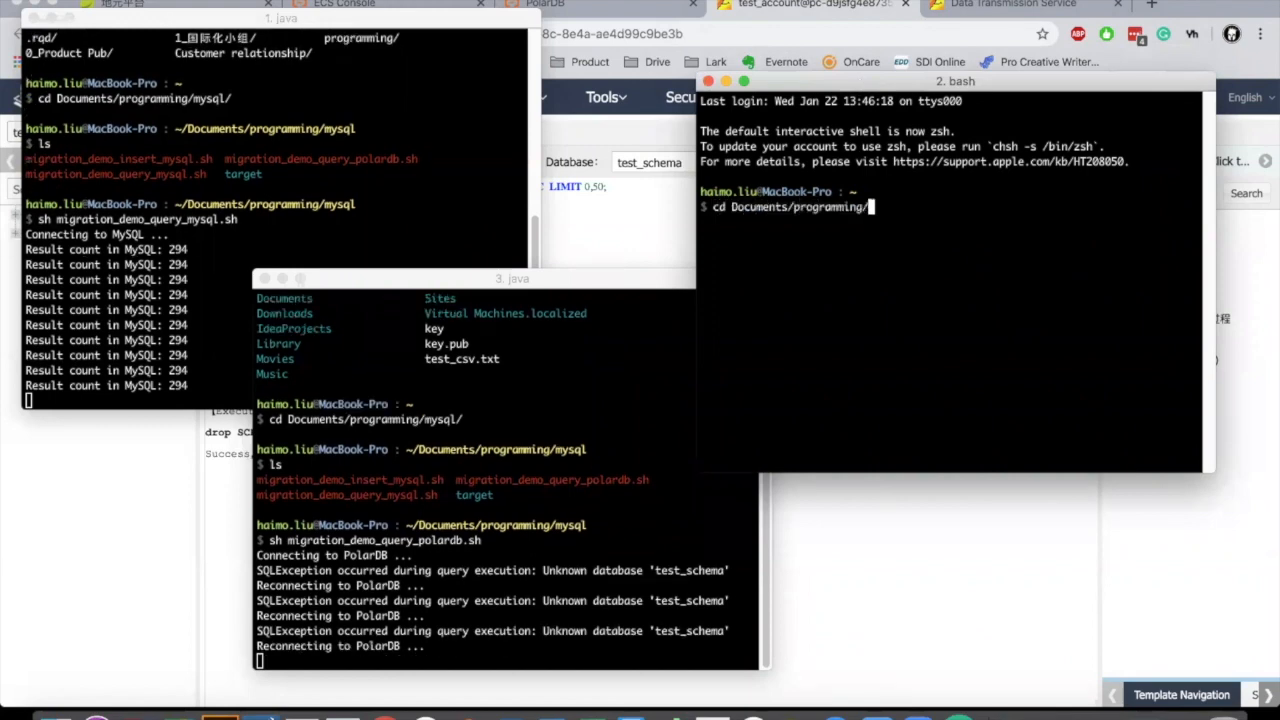
text(my)
key(Tab)
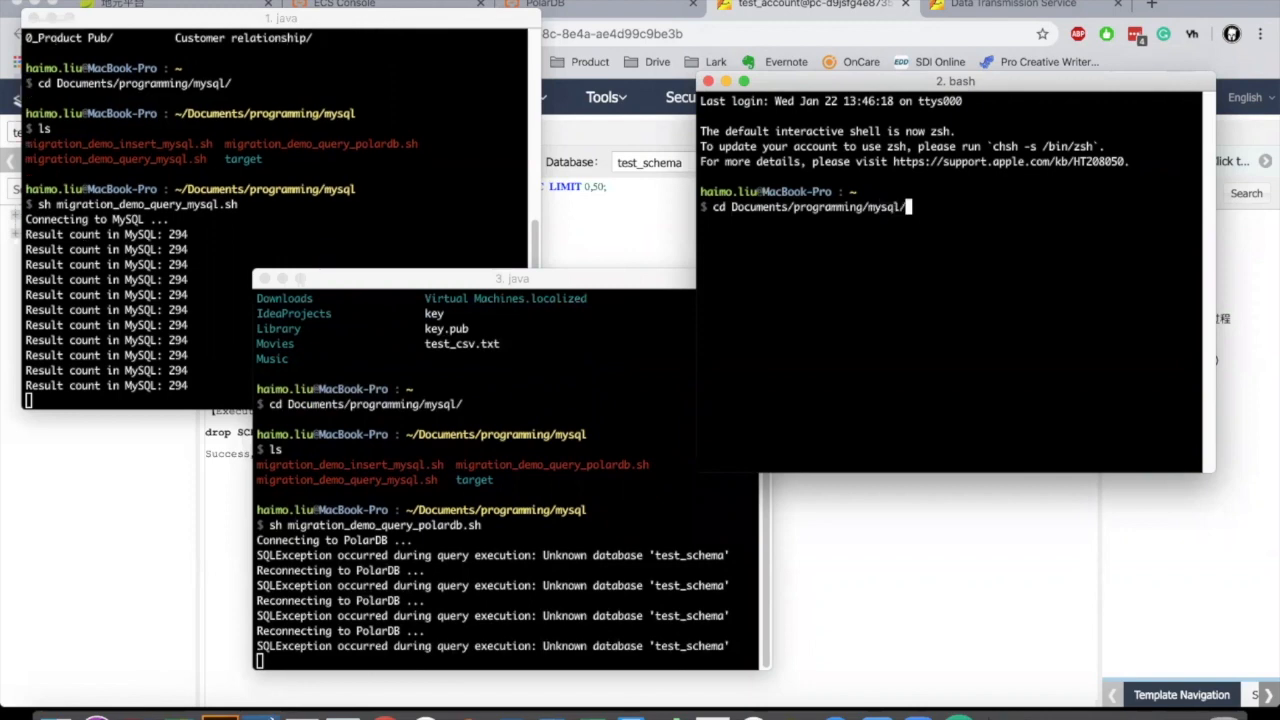
key(Return)
text(ls)
key(Return)
Step: Run migration_demo_insert_mysql.sh to insert rows 1–5 into MySQL
text(sh migr)
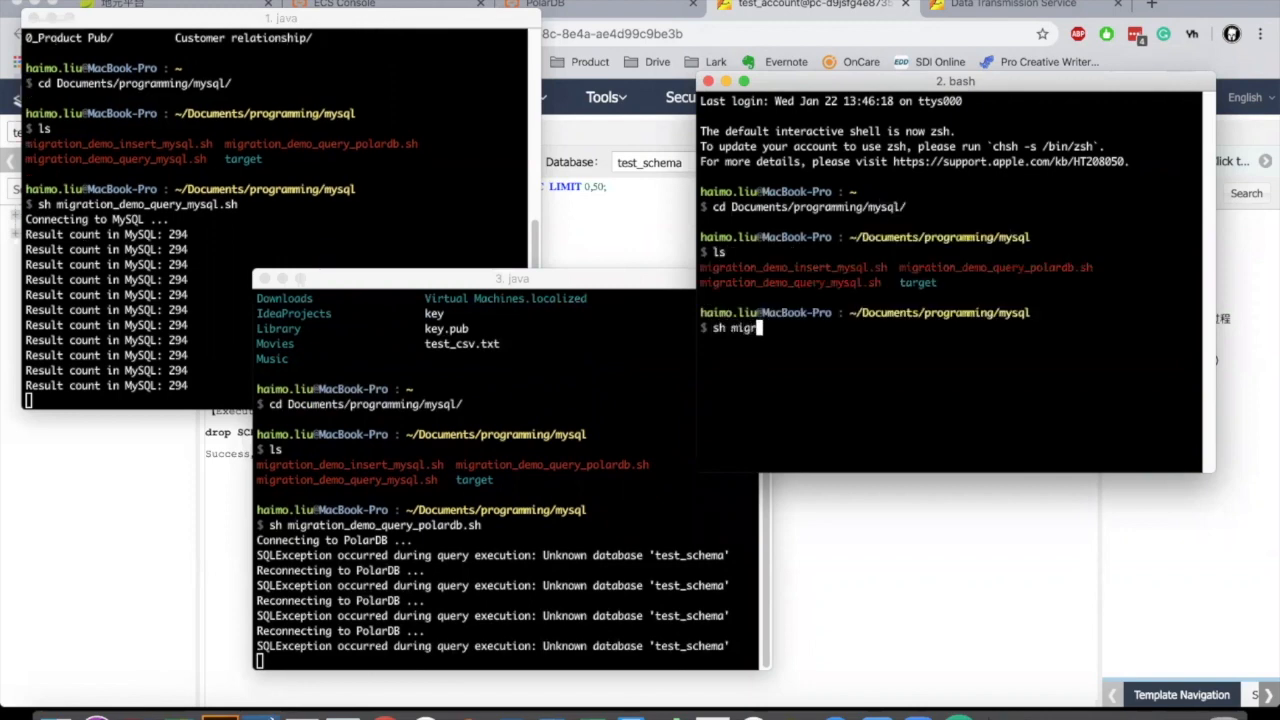
key(Tab)
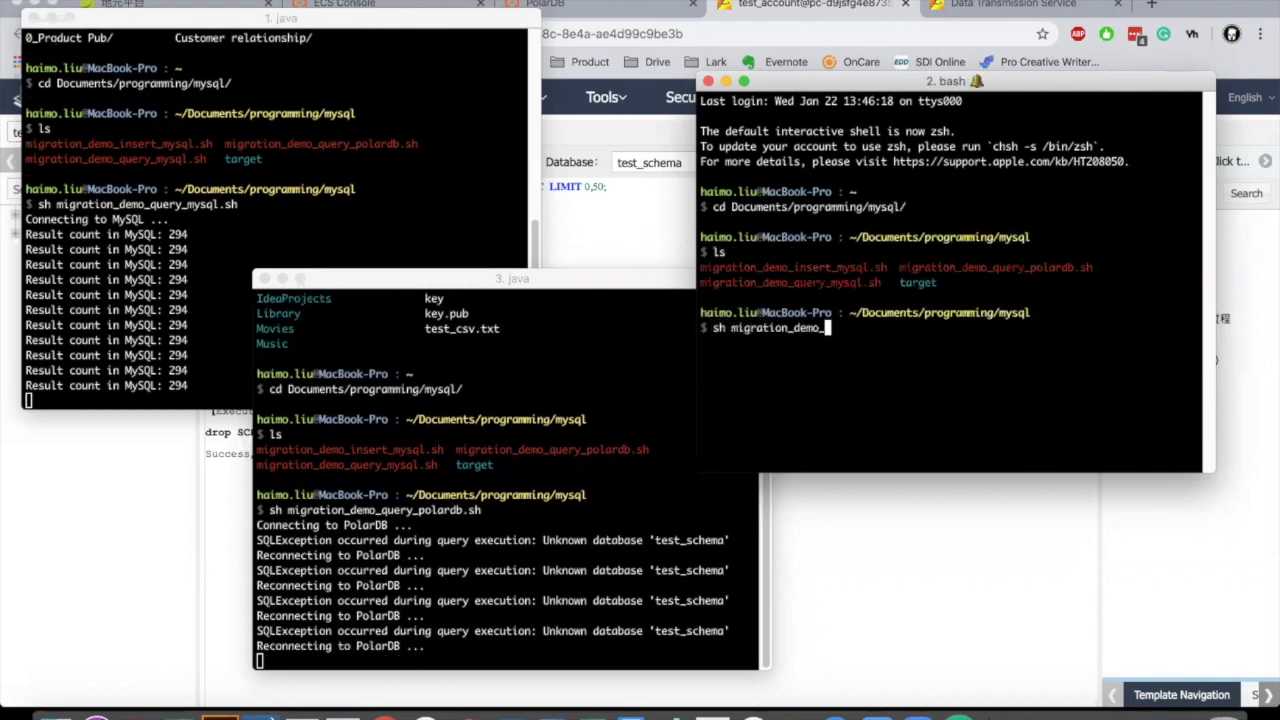
text(i)
key(Tab)
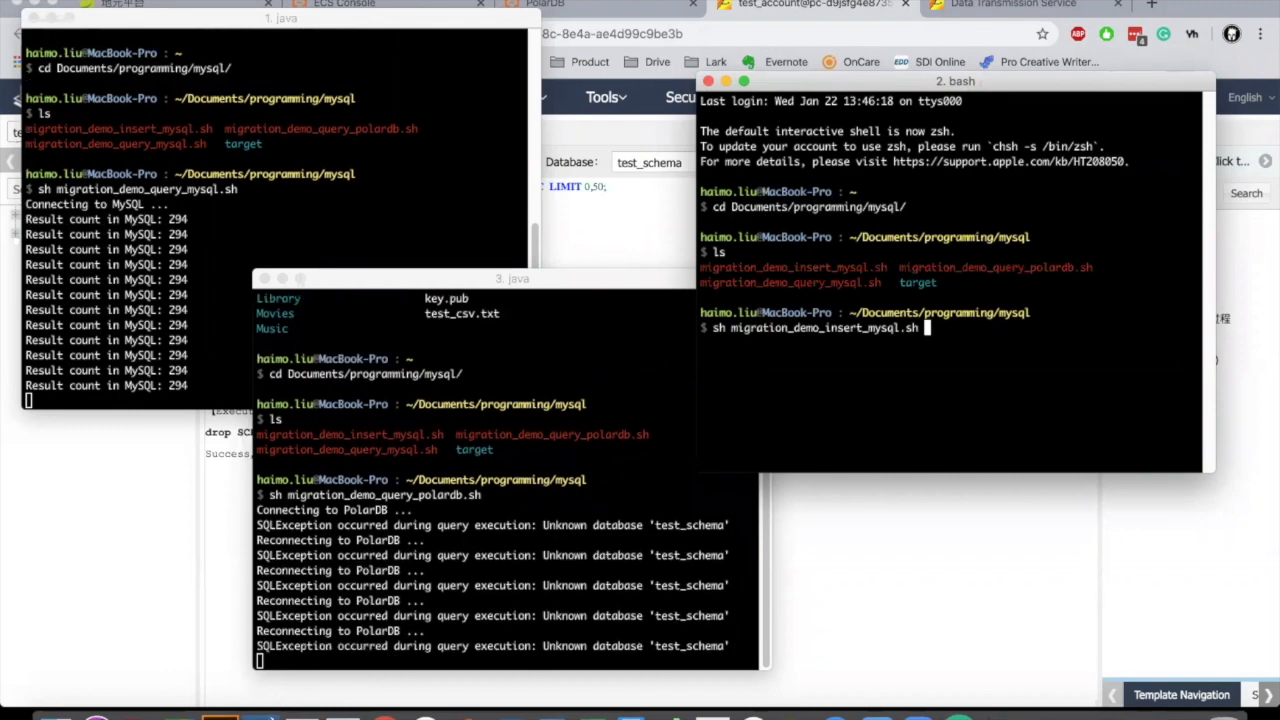
key(Return)
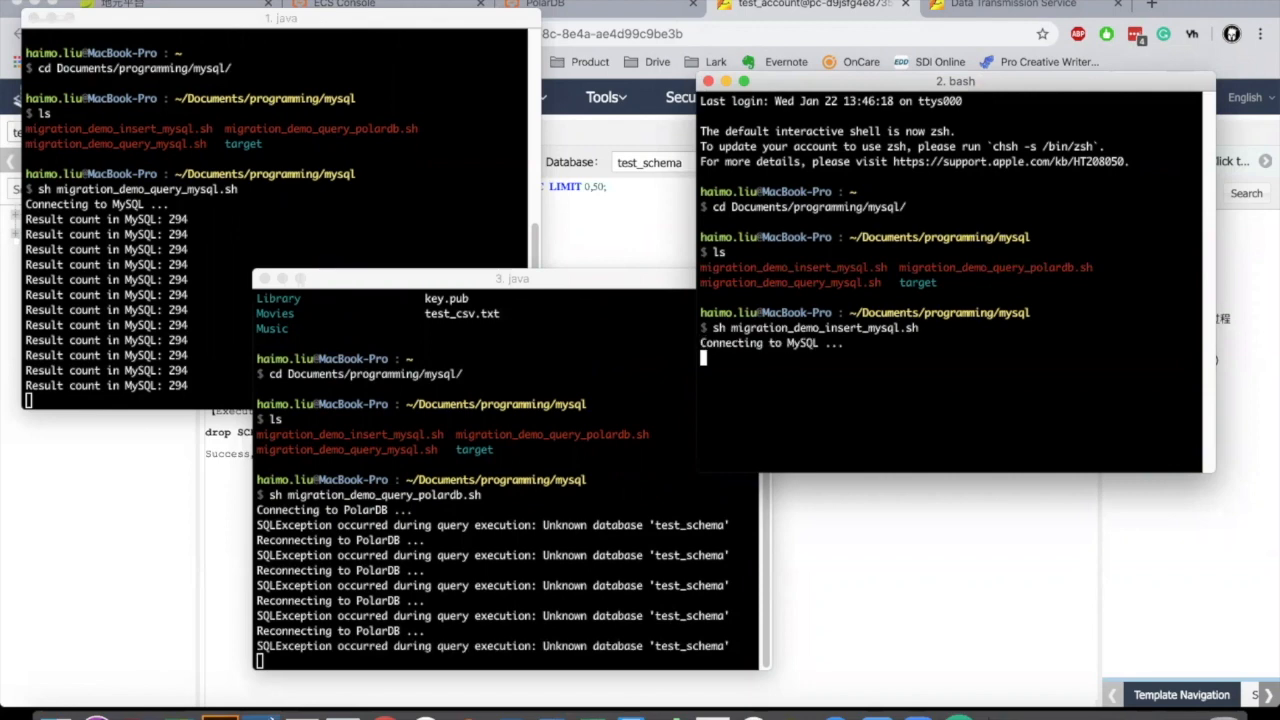
Step: Watch the terminals as the MySQL count climbs to 298, then return to DMS
click(214, 368)
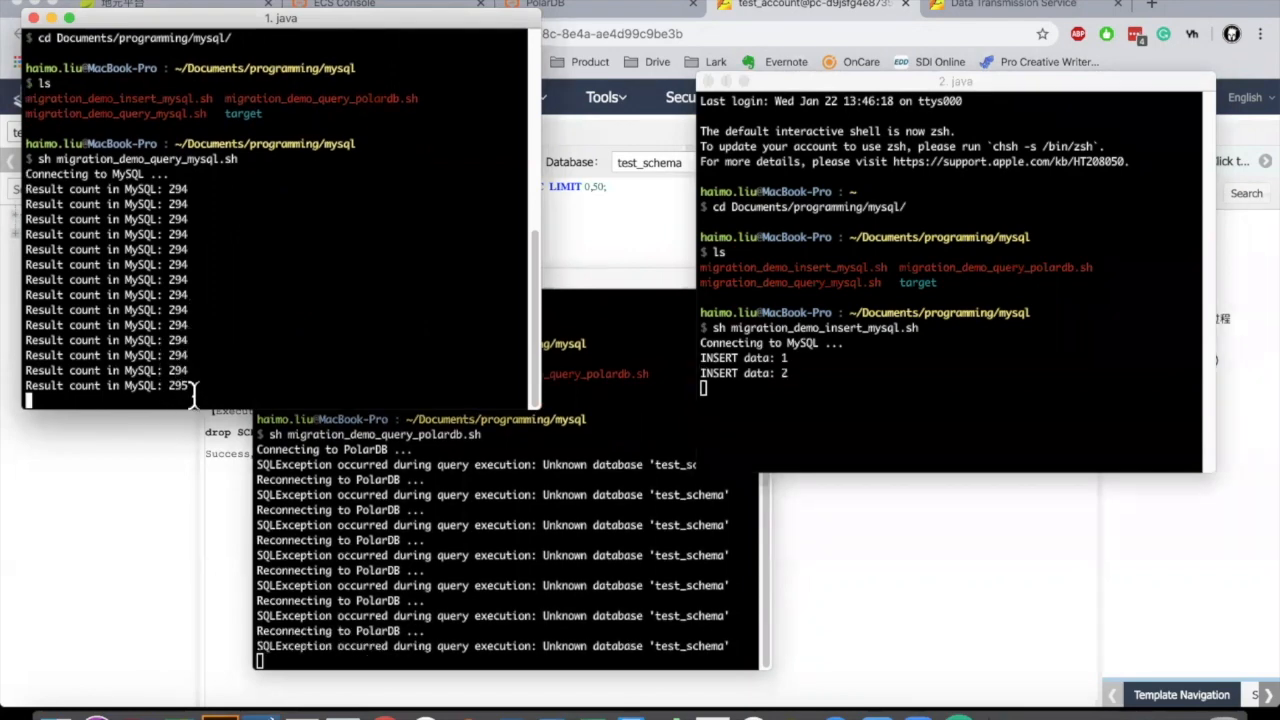
click(752, 396)
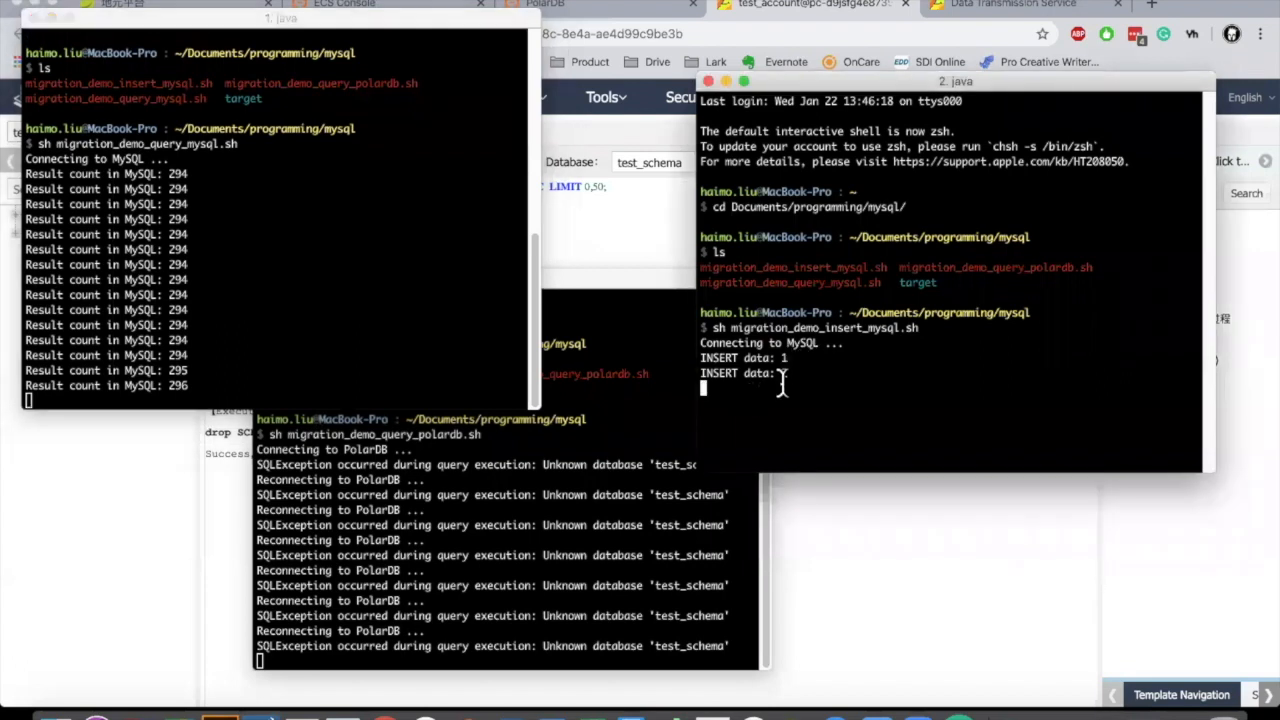
click(363, 331)
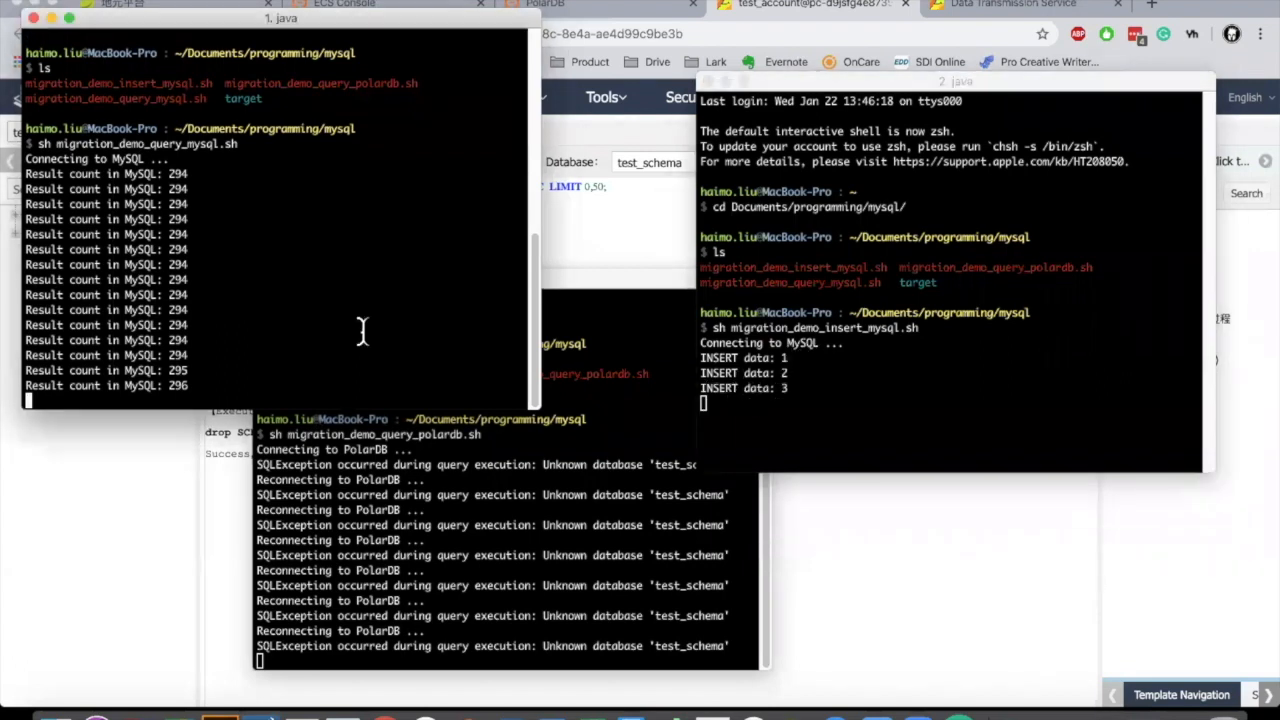
click(799, 359)
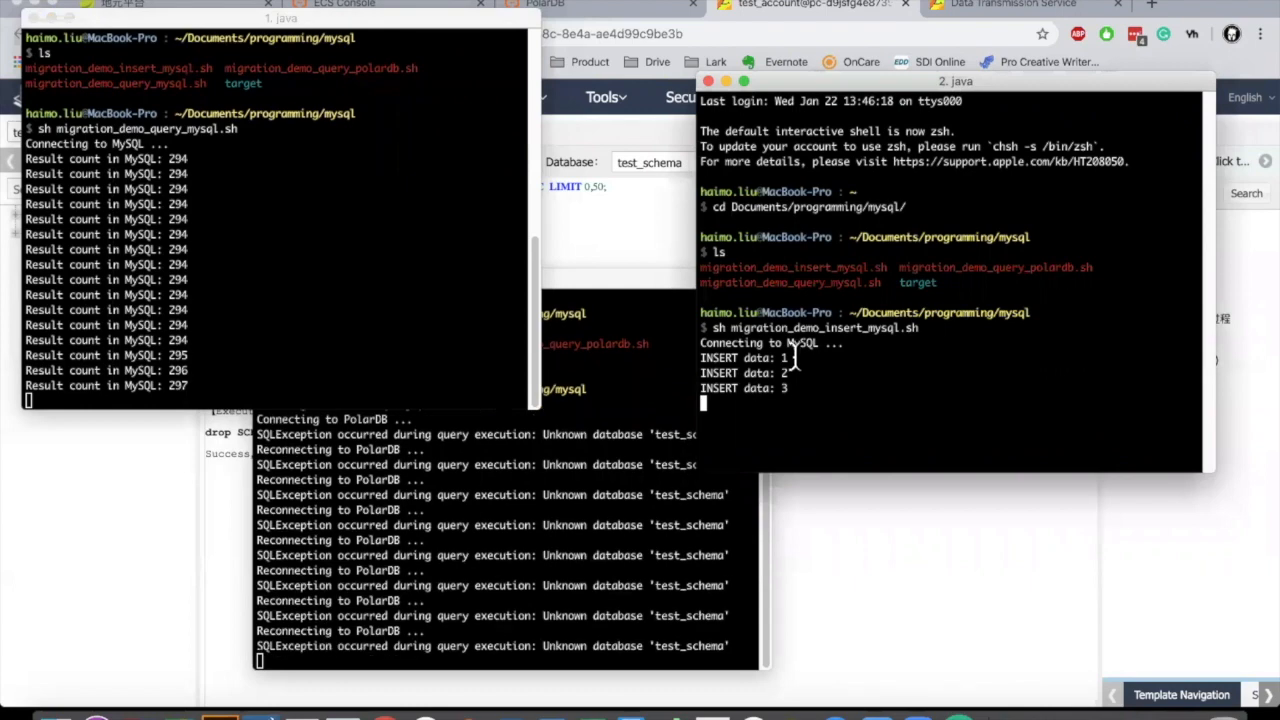
click(518, 540)
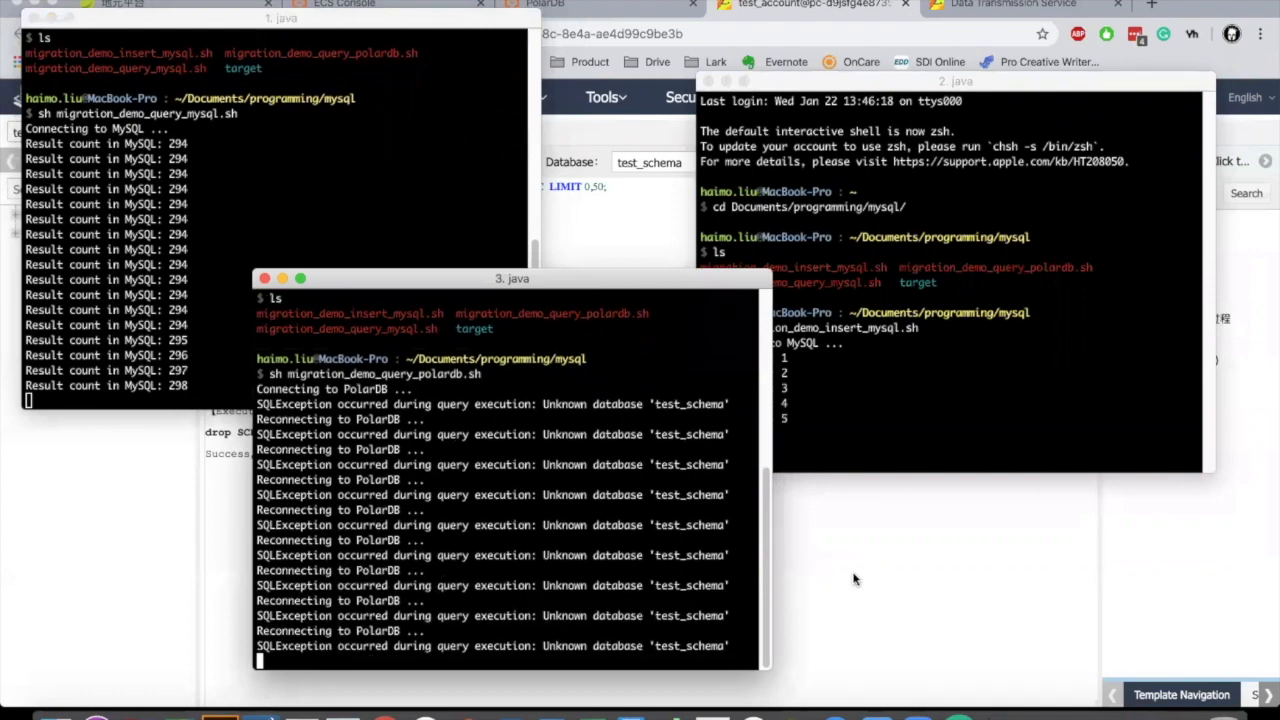
click(855, 578)
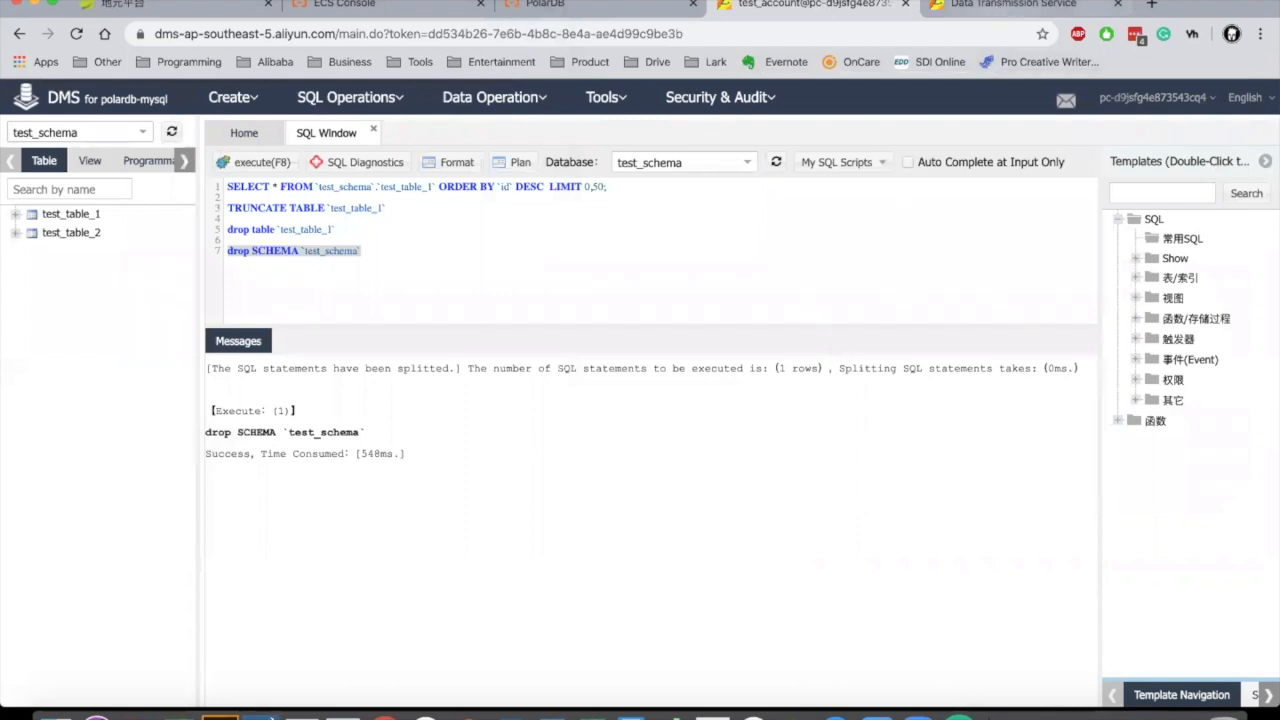
Step: Show the Data Transmission Service migration tasks for Indonesia (Jakarta)
click(995, 8)
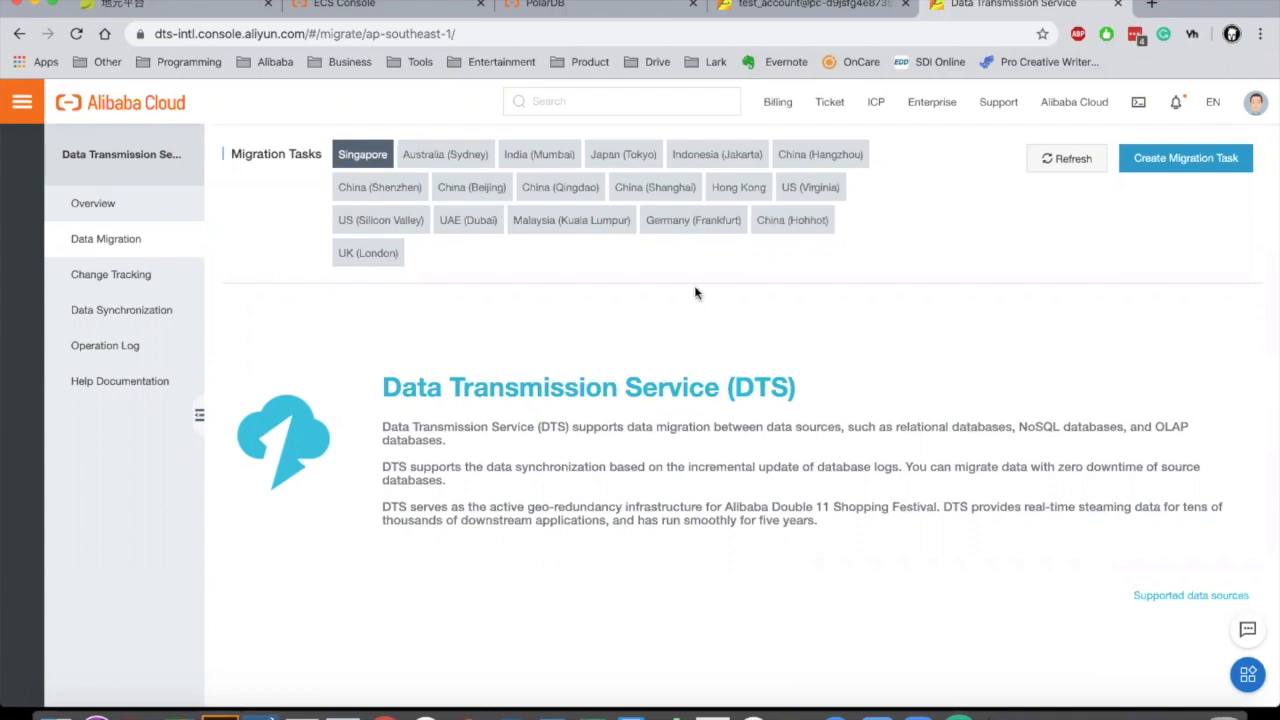
click(712, 158)
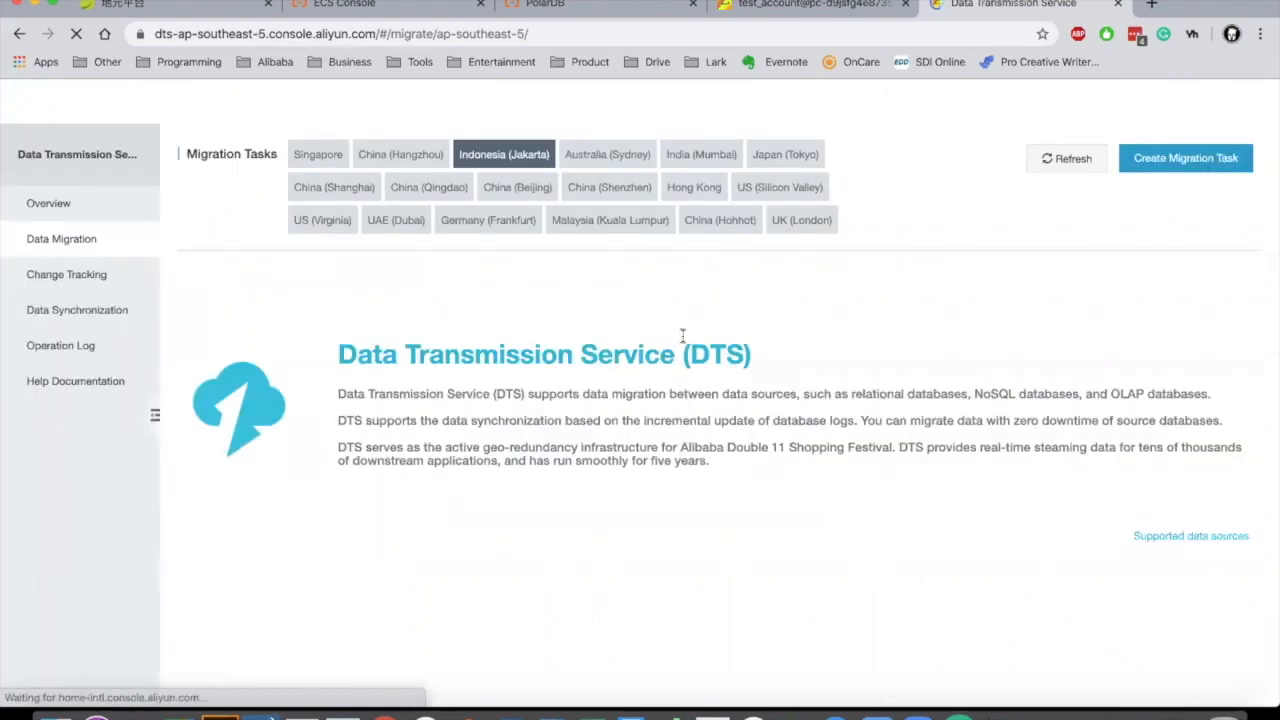
Step: Create a new migration task named demo_migration_1_2
click(1190, 163)
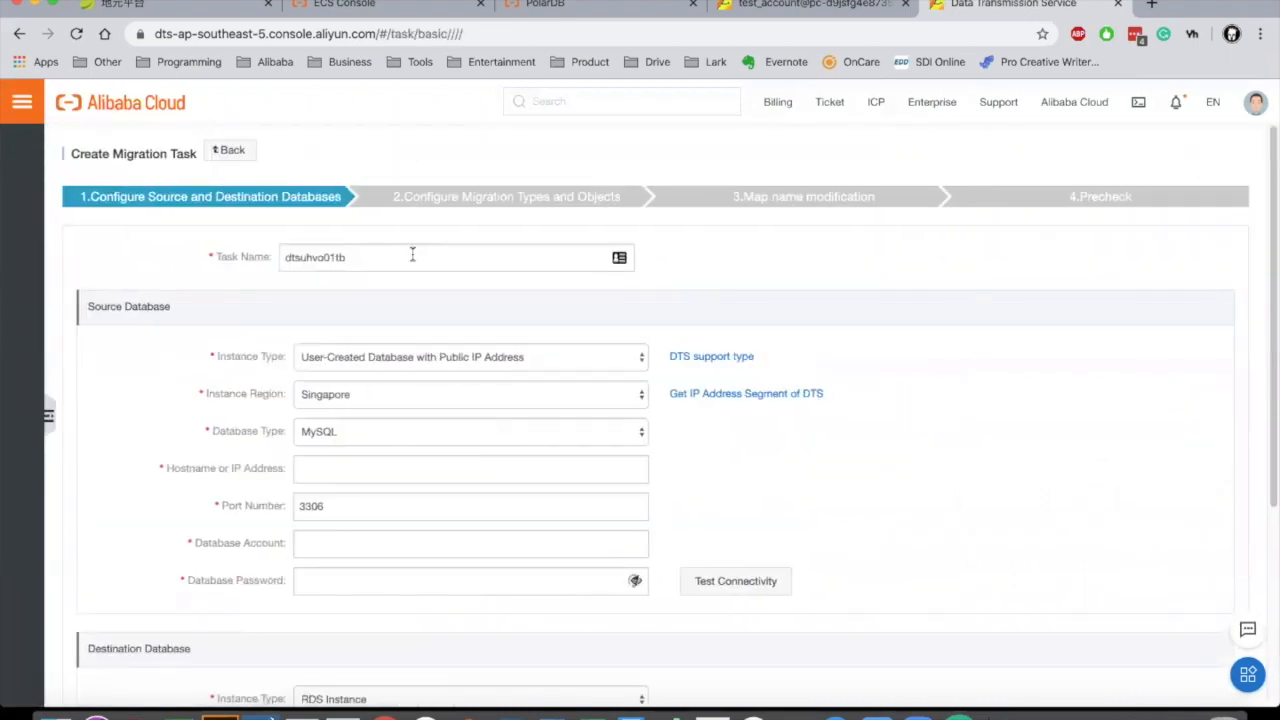
double_click(358, 257)
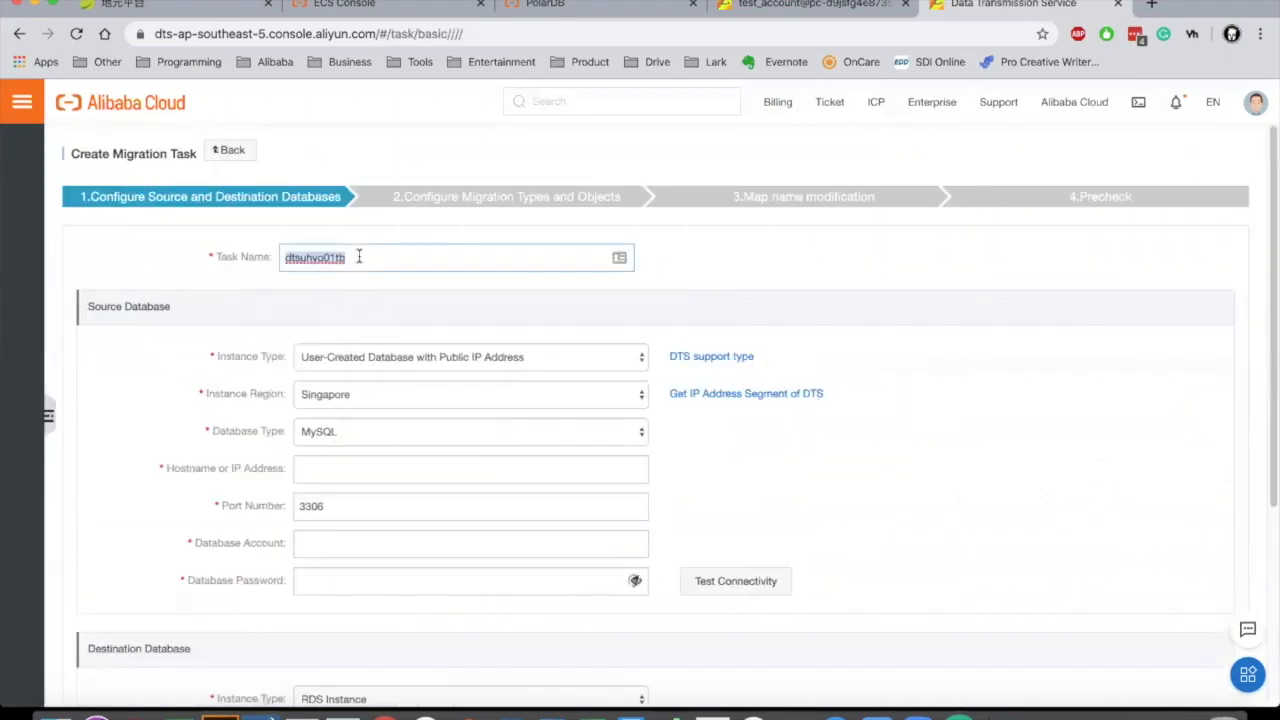
text(demo_migration)
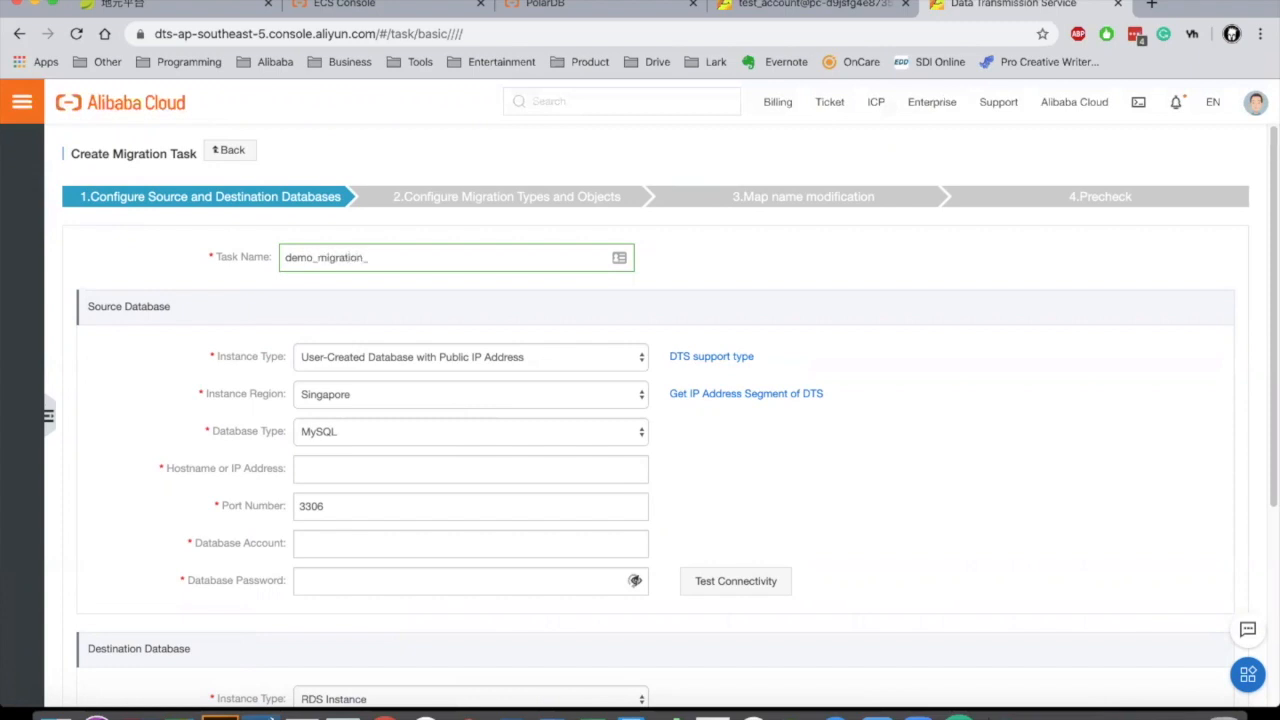
text(_1_2)
double_click(128, 308)
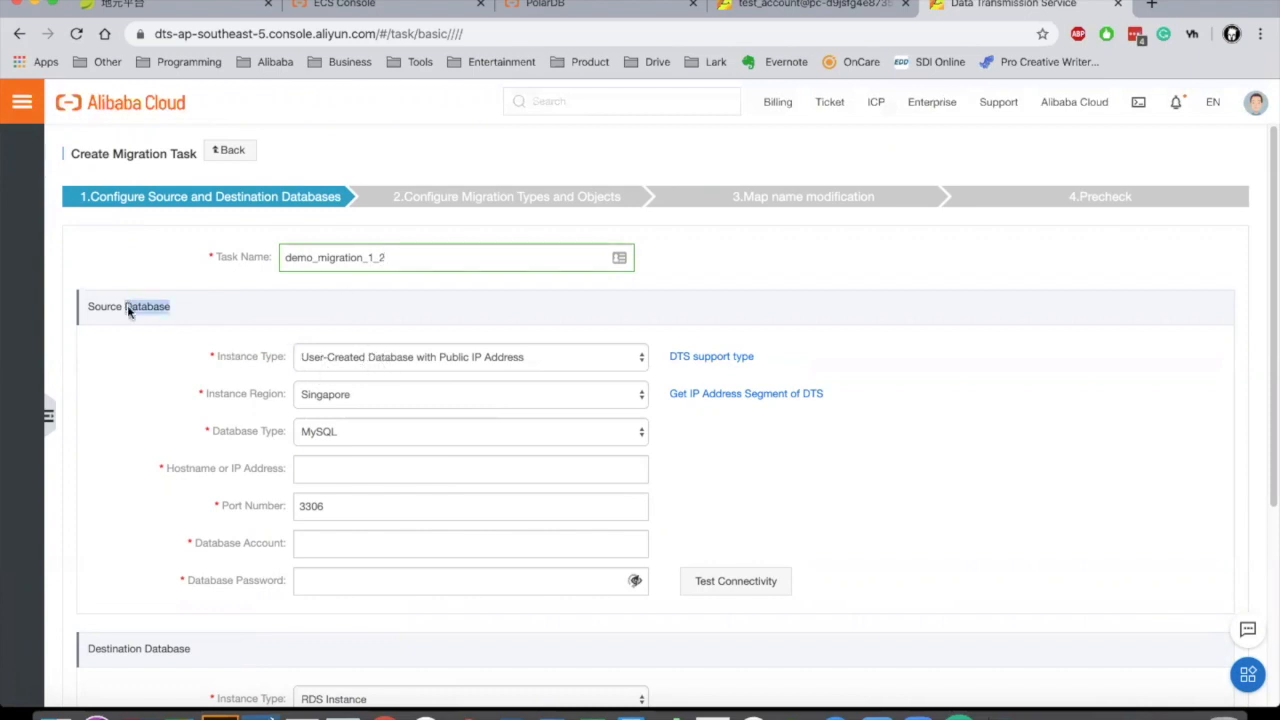
click(426, 341)
Step: Set the source to a user-created public-IP MySQL database in Singapore
click(425, 357)
click(424, 356)
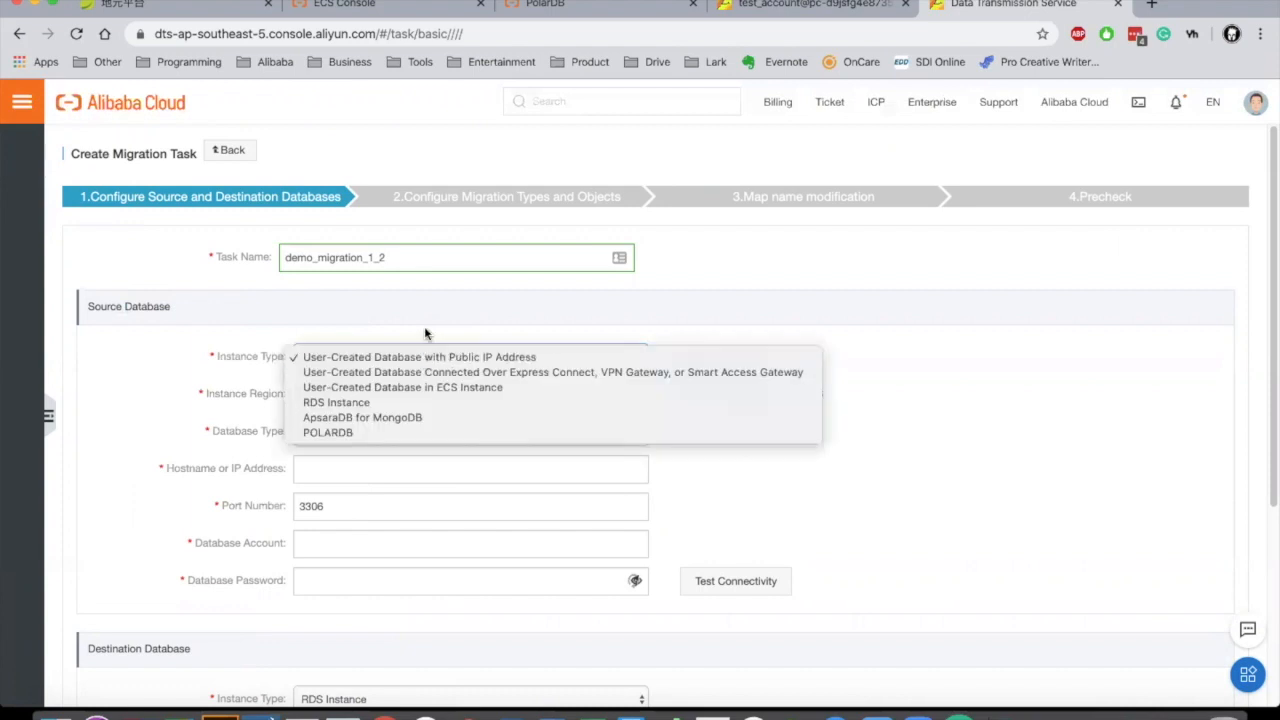
click(426, 357)
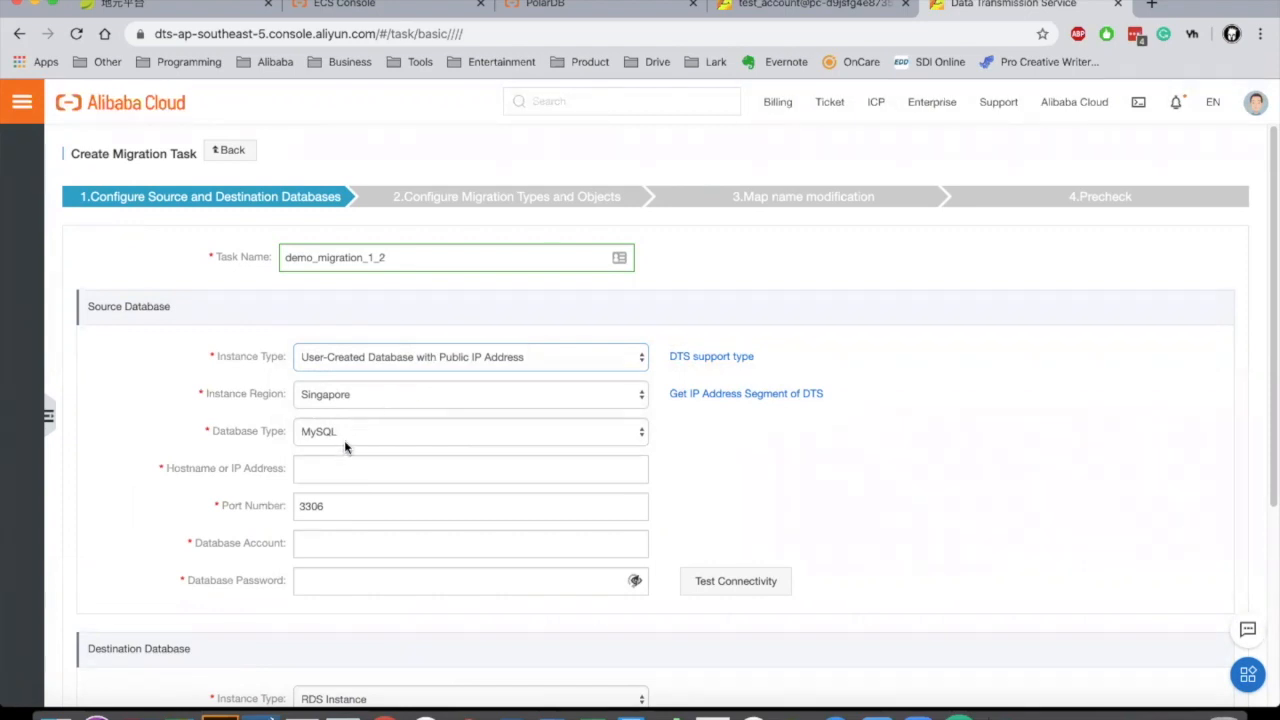
click(337, 472)
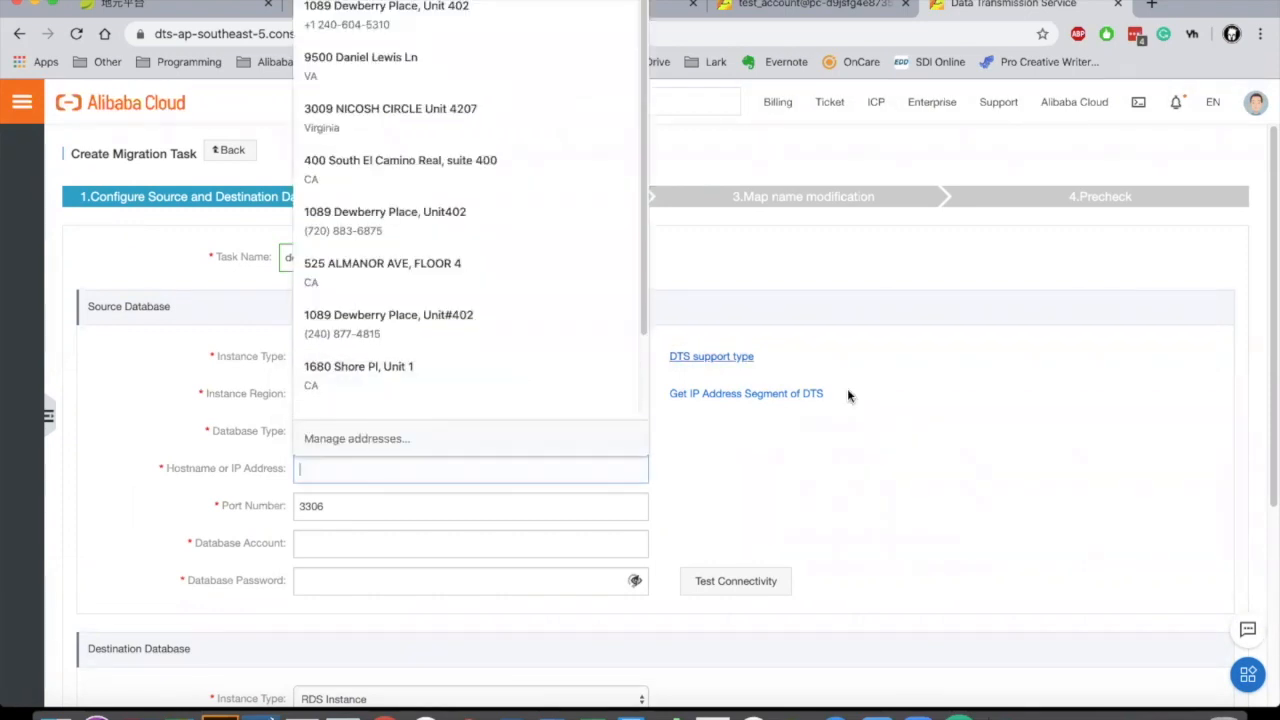
click(892, 443)
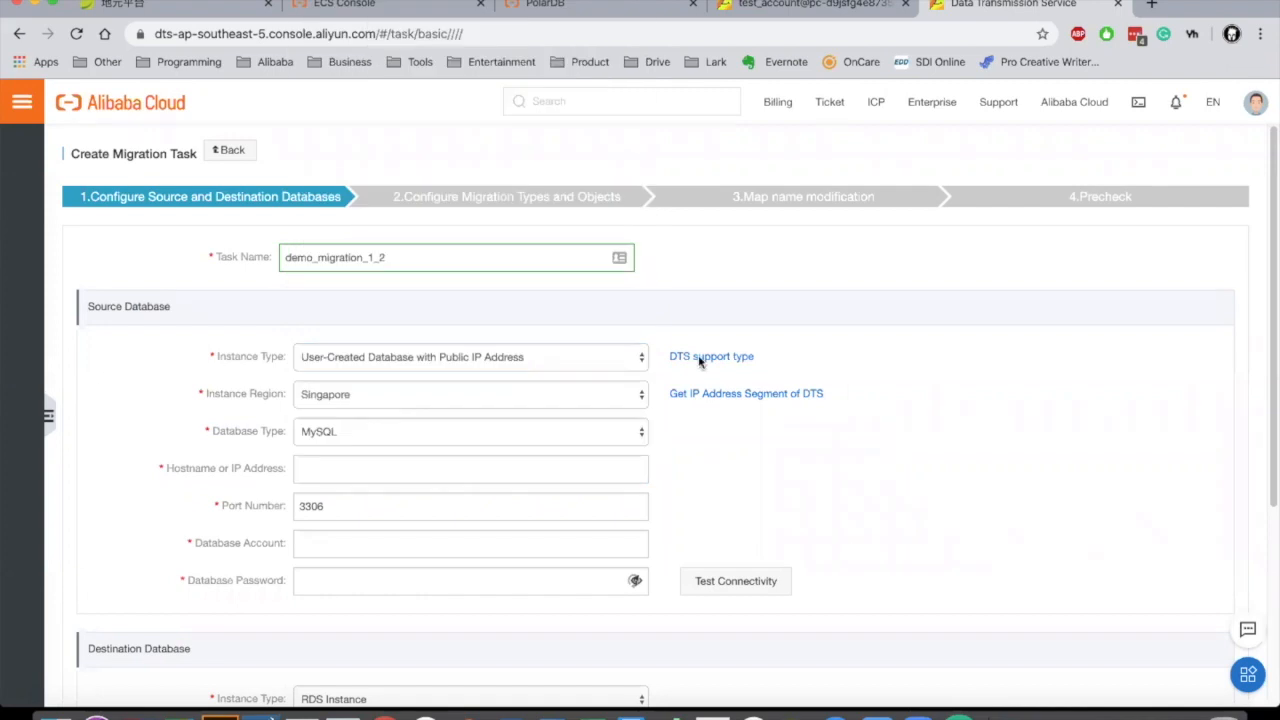
Step: Paste 47.241.4.41 from the ECS instances list as the source hostname
click(330, 6)
drag(603, 269, 556, 265)
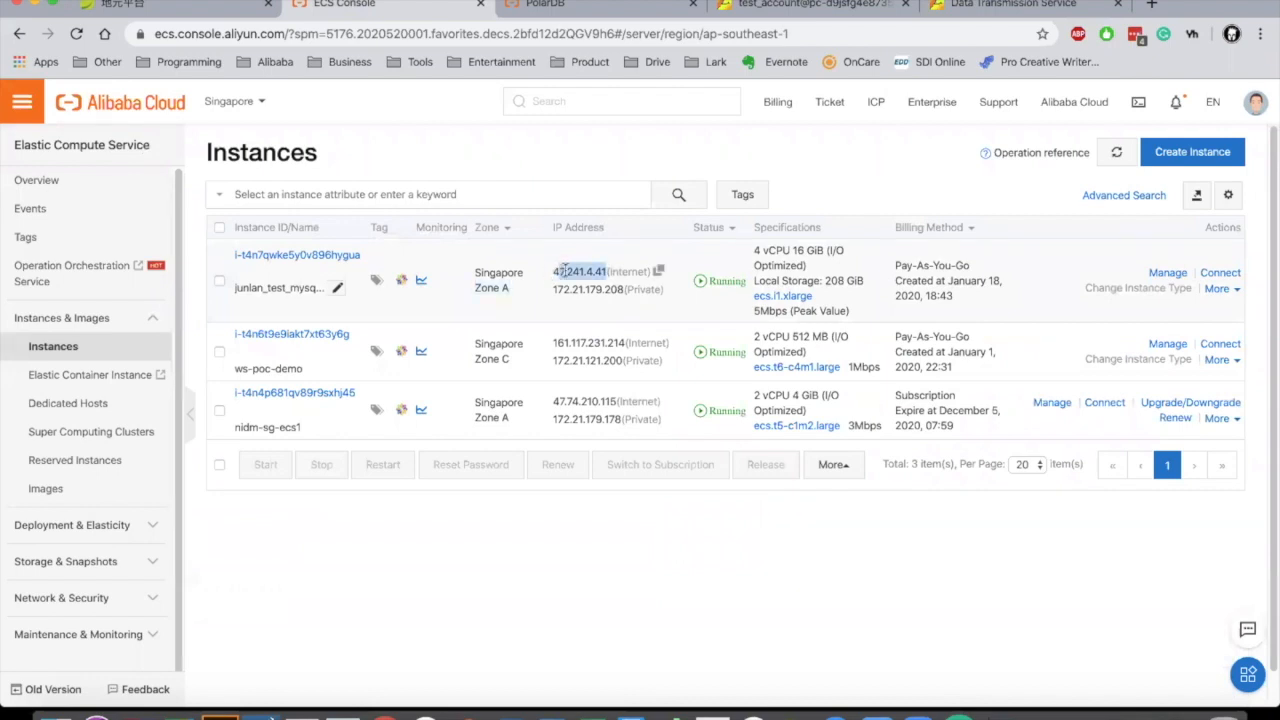
click(994, 6)
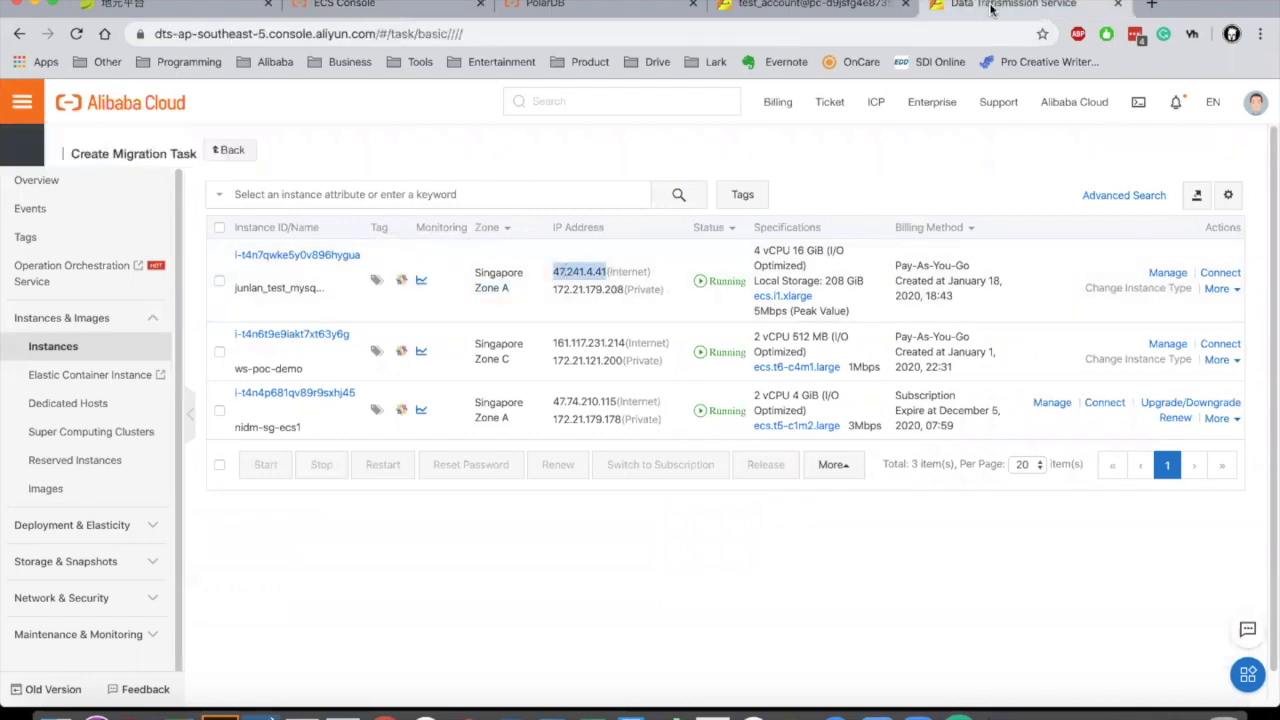
click(355, 468)
text(47.241.4.41)
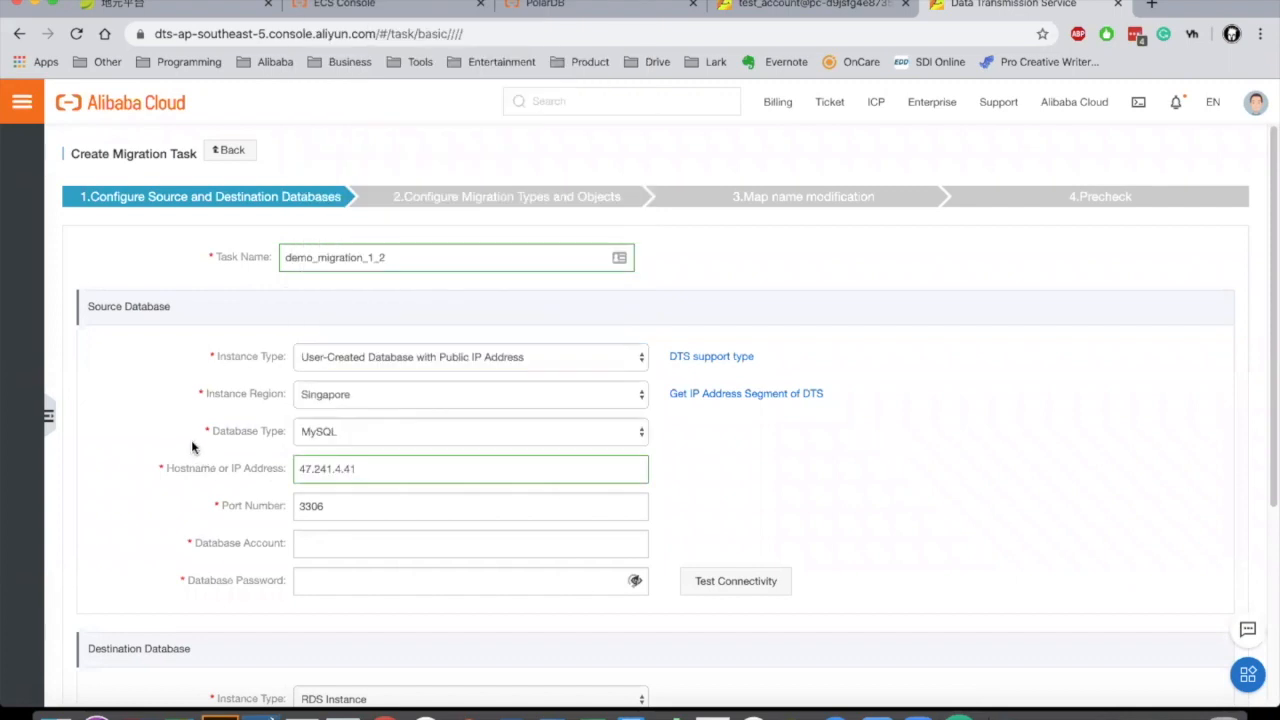
Step: Enter the root account and its password, and pass the connectivity test
click(338, 548)
text(root)
click(334, 586)
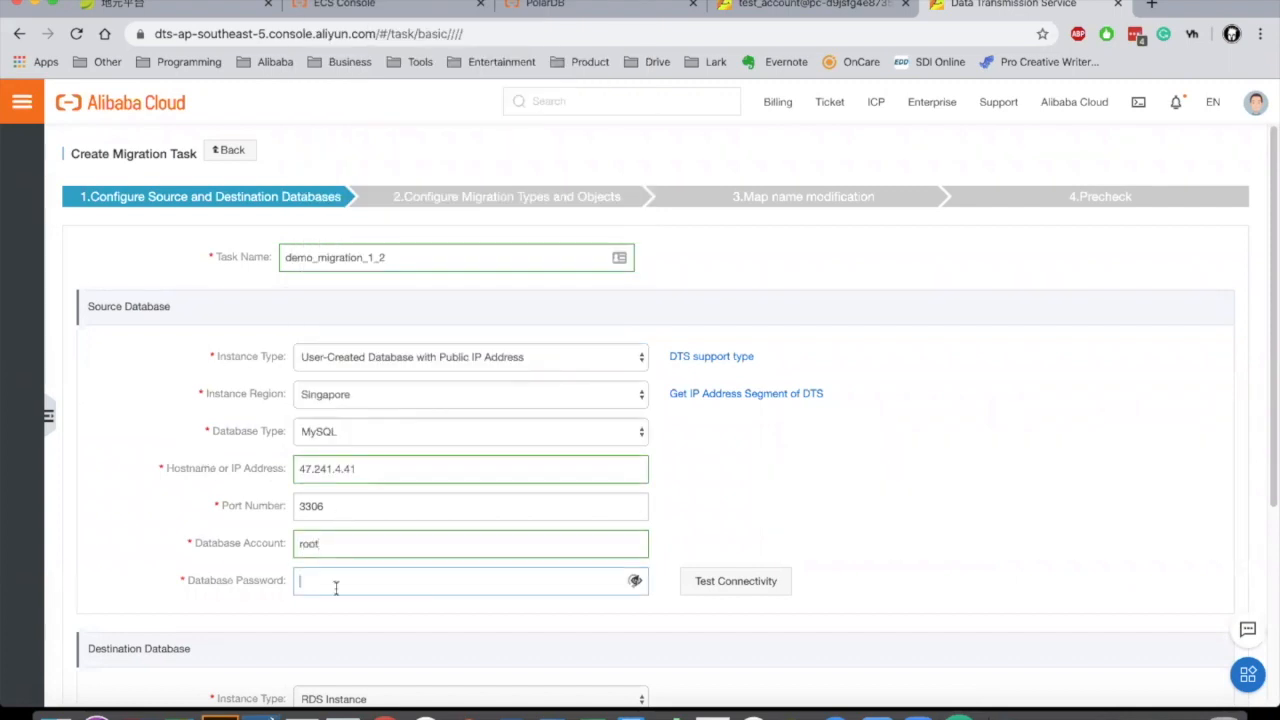
text(••)
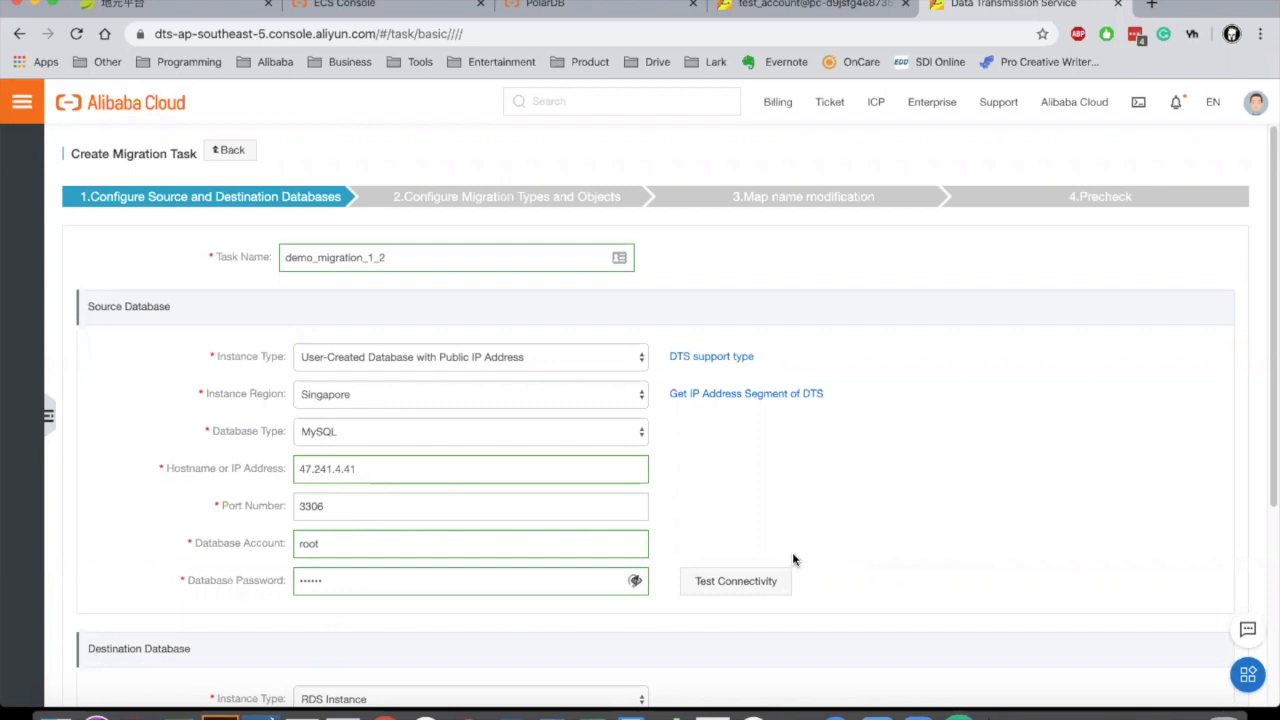
click(766, 584)
scroll(763, 528, down, 3)
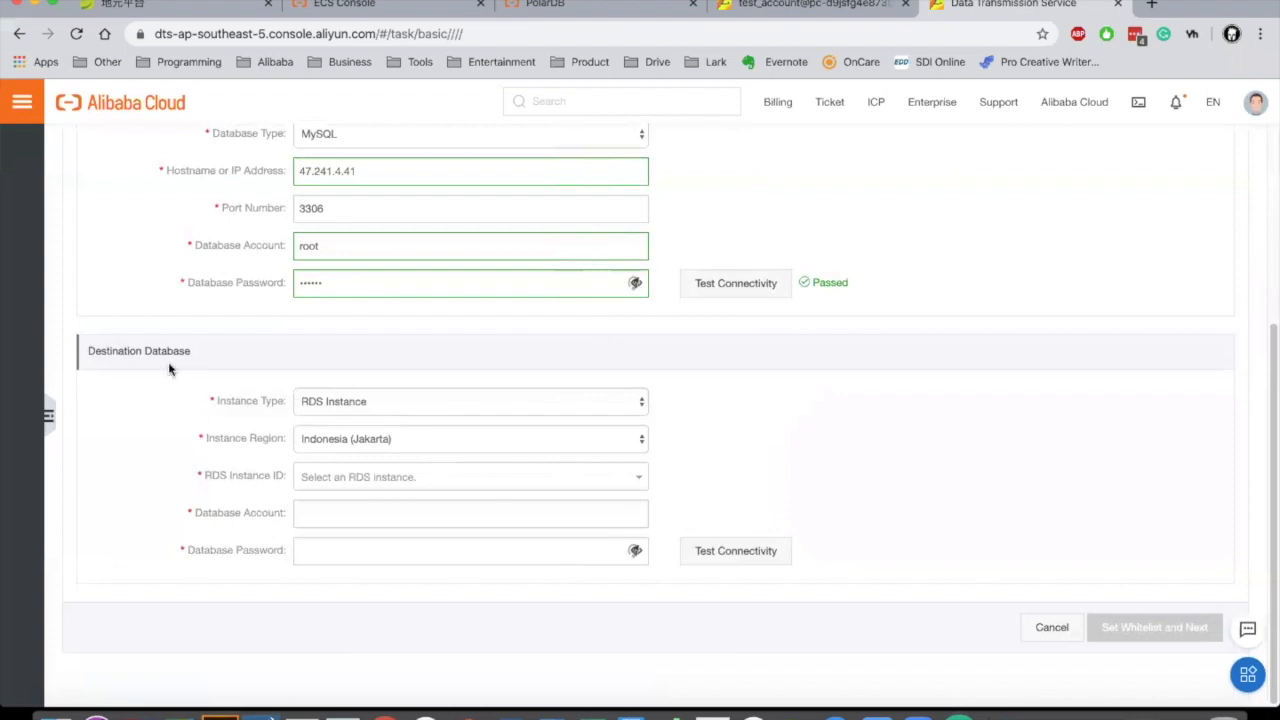
Step: Set the destination instance type to POLARDB and select the PolarDB MySQL instance
click(329, 401)
click(343, 477)
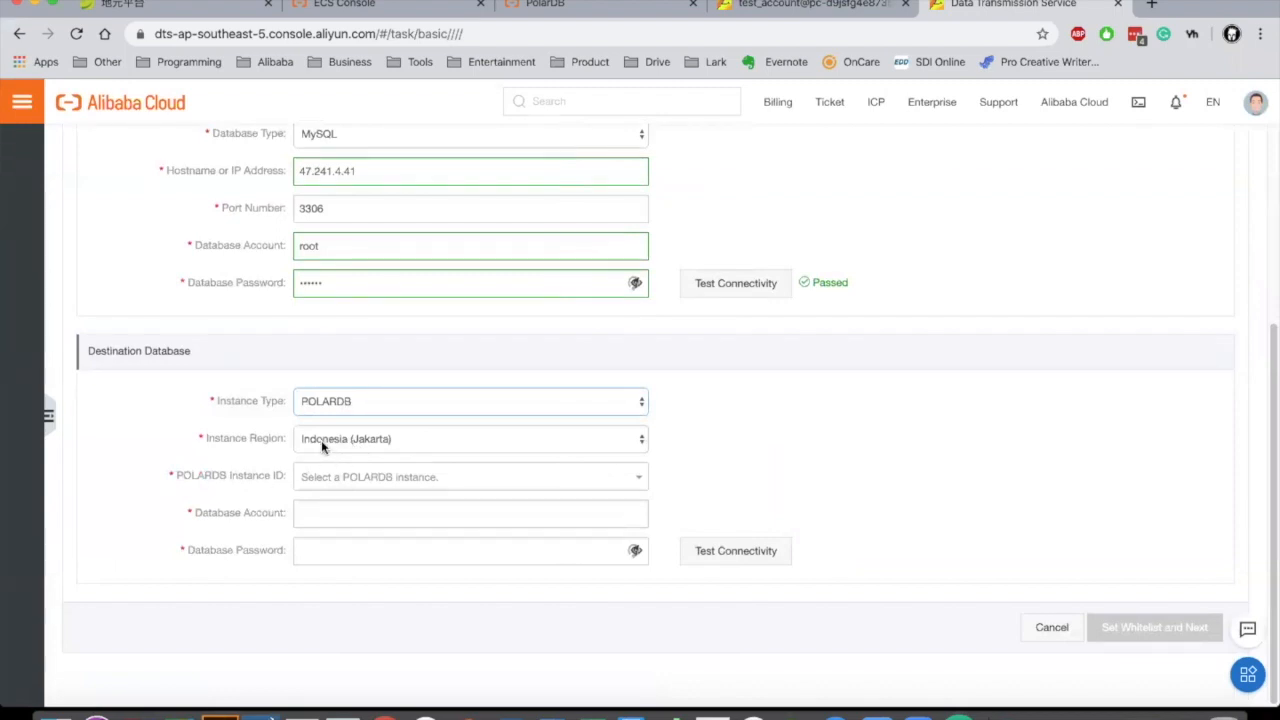
click(342, 477)
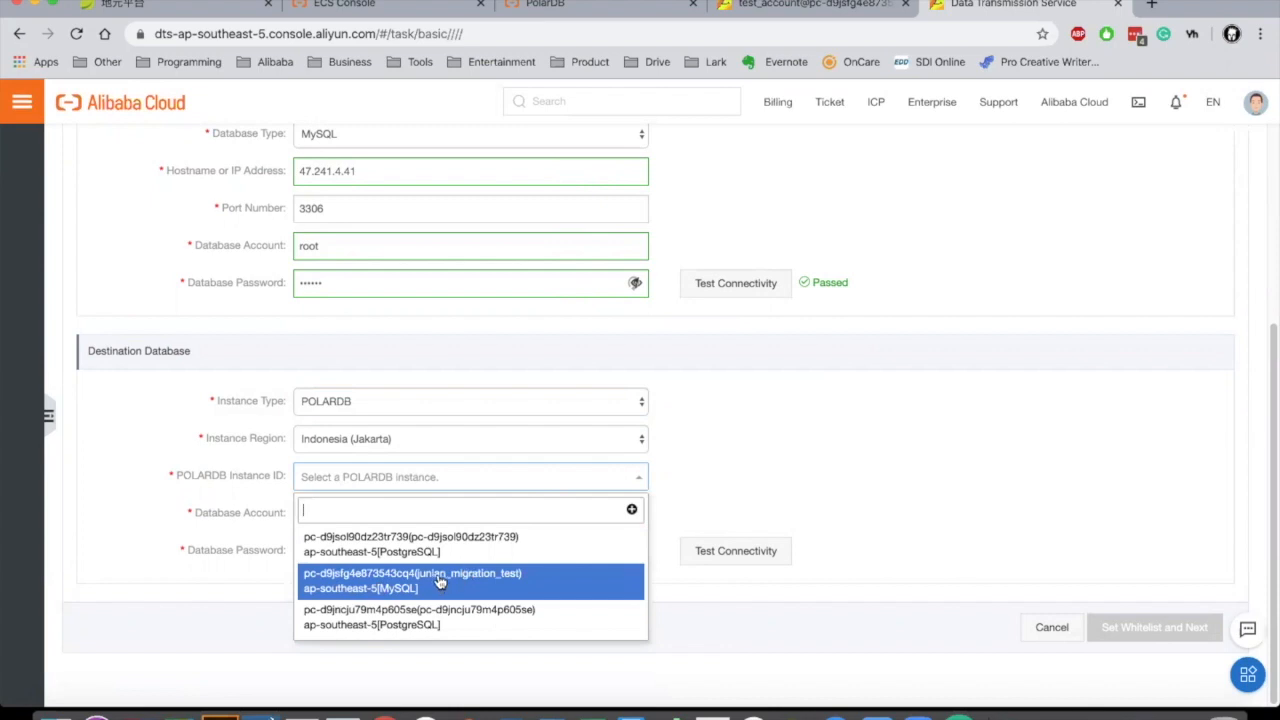
click(475, 578)
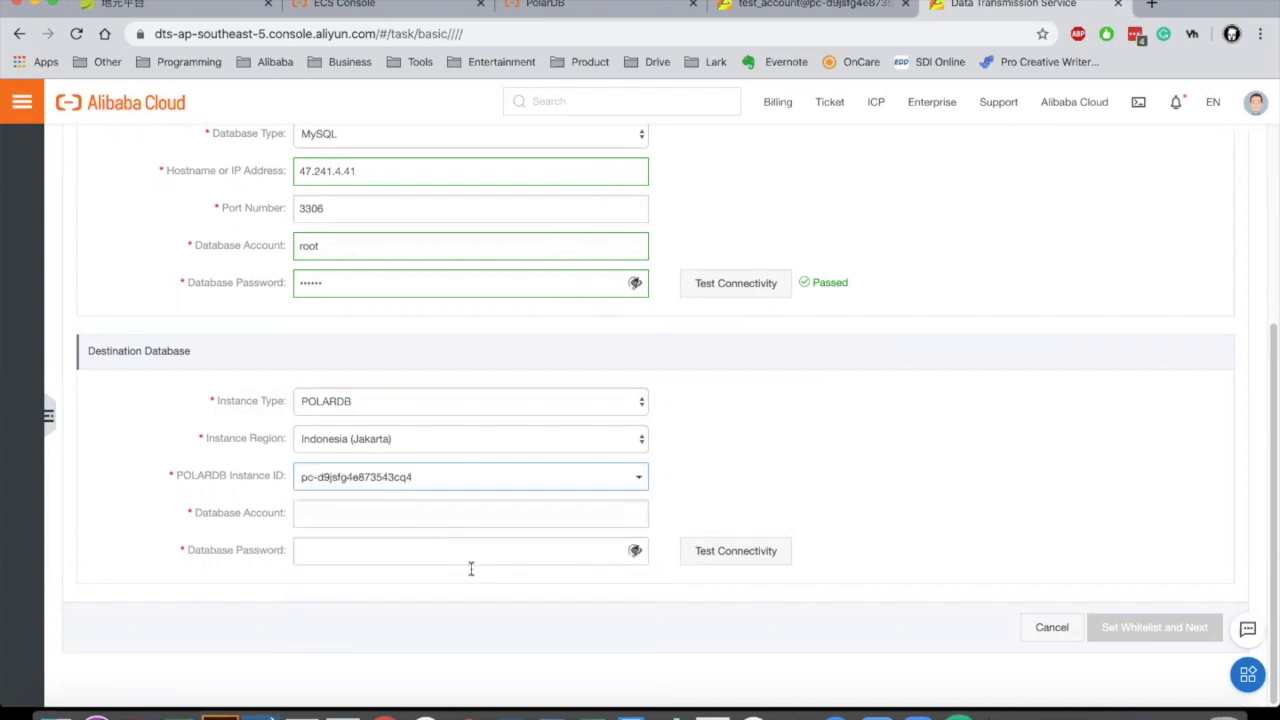
Step: Enter the destination database account and password, and pass the connectivity test
click(430, 515)
text(test_account)
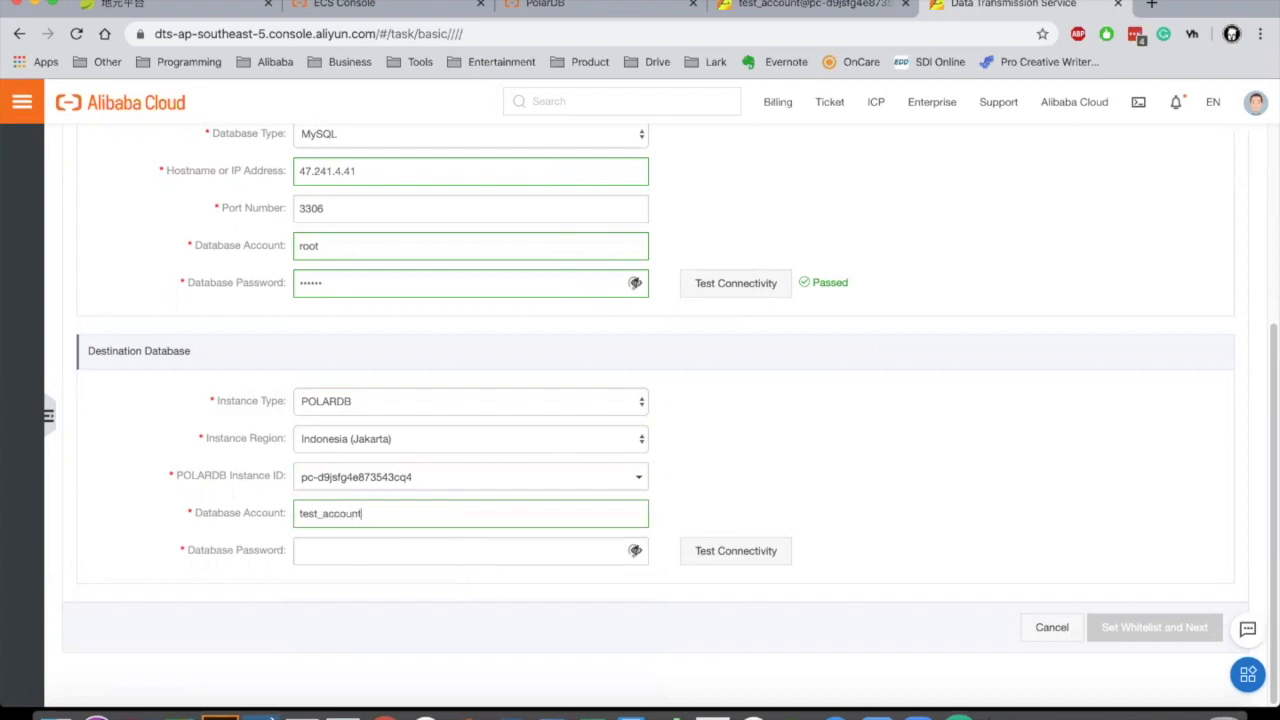
click(421, 541)
text(1)
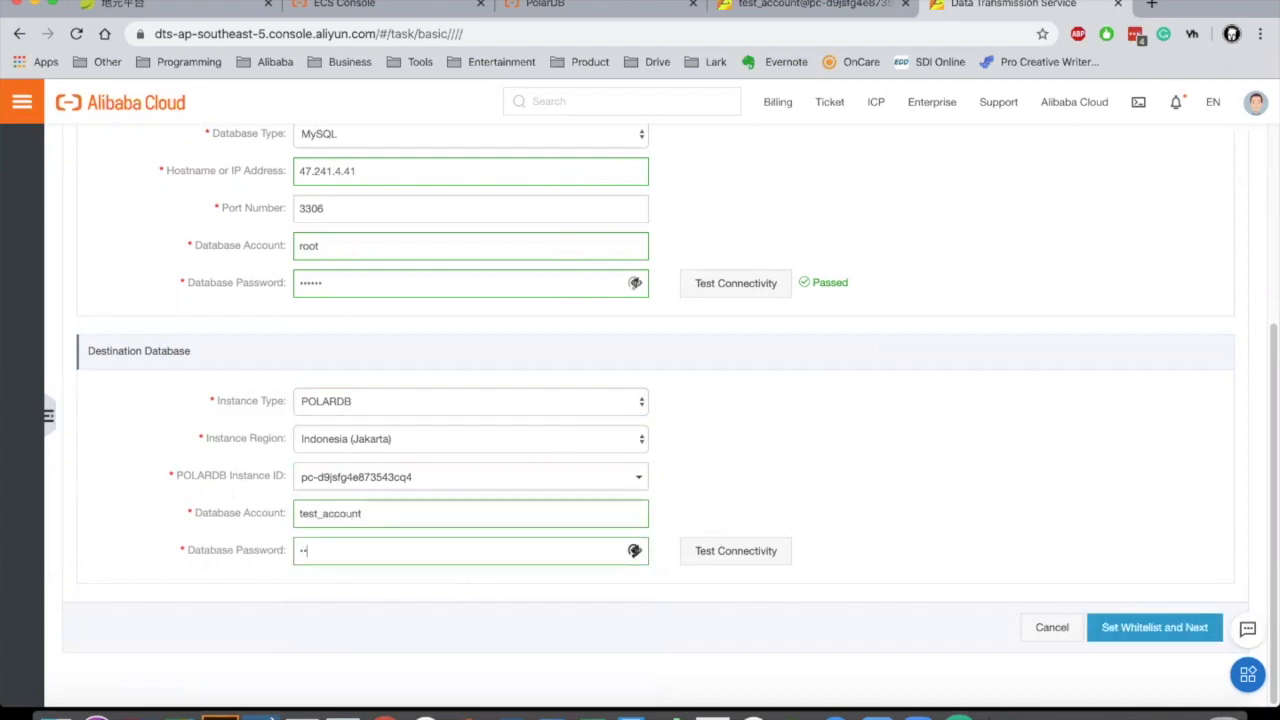
text(2345678)
click(736, 551)
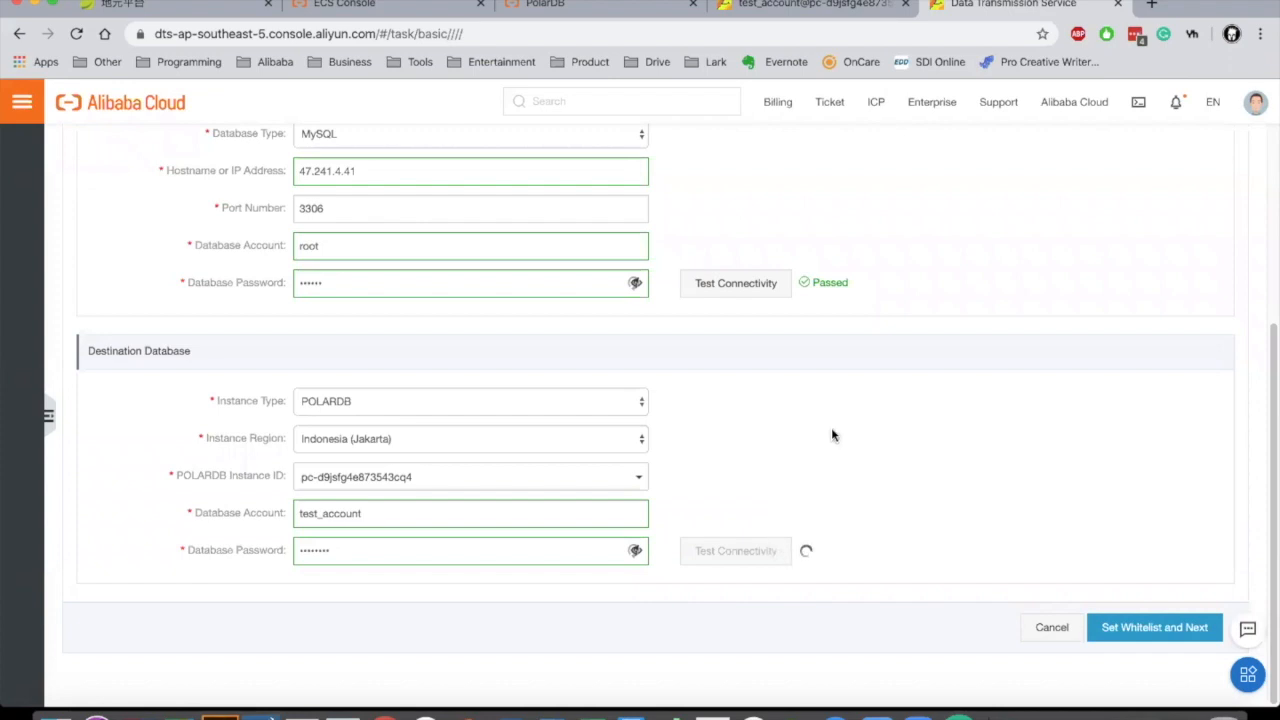
scroll(831, 435, up, 2)
scroll(831, 435, up, 5)
scroll(831, 435, down, 6)
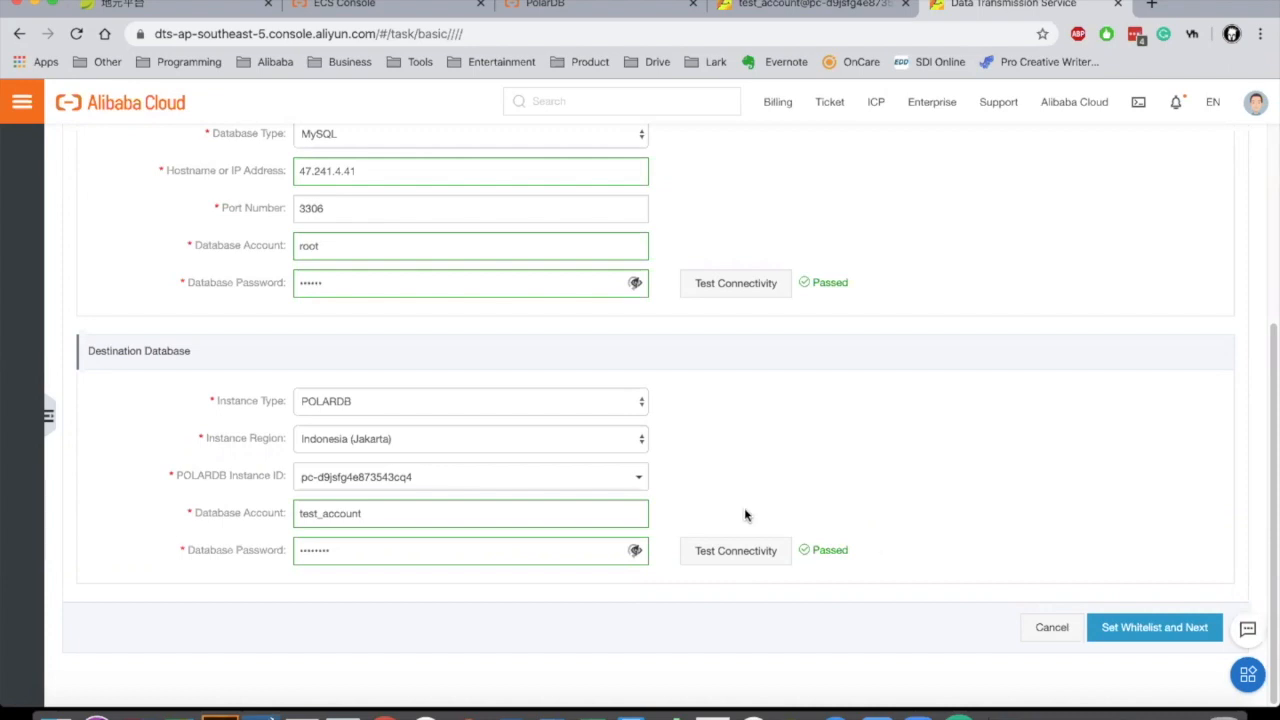
scroll(858, 465, down, 1)
Step: Save the whitelist, then add Incremental Data Migration to schema and full data migration
click(1132, 626)
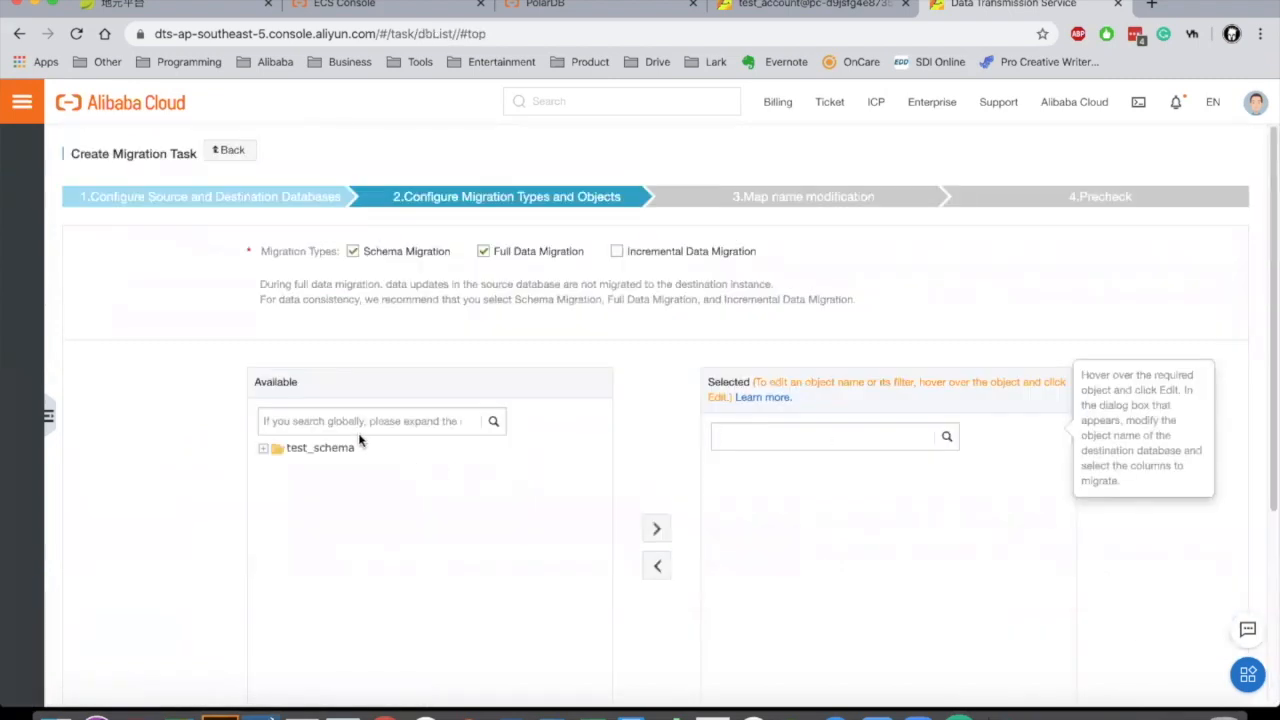
scroll(223, 413, down, 1)
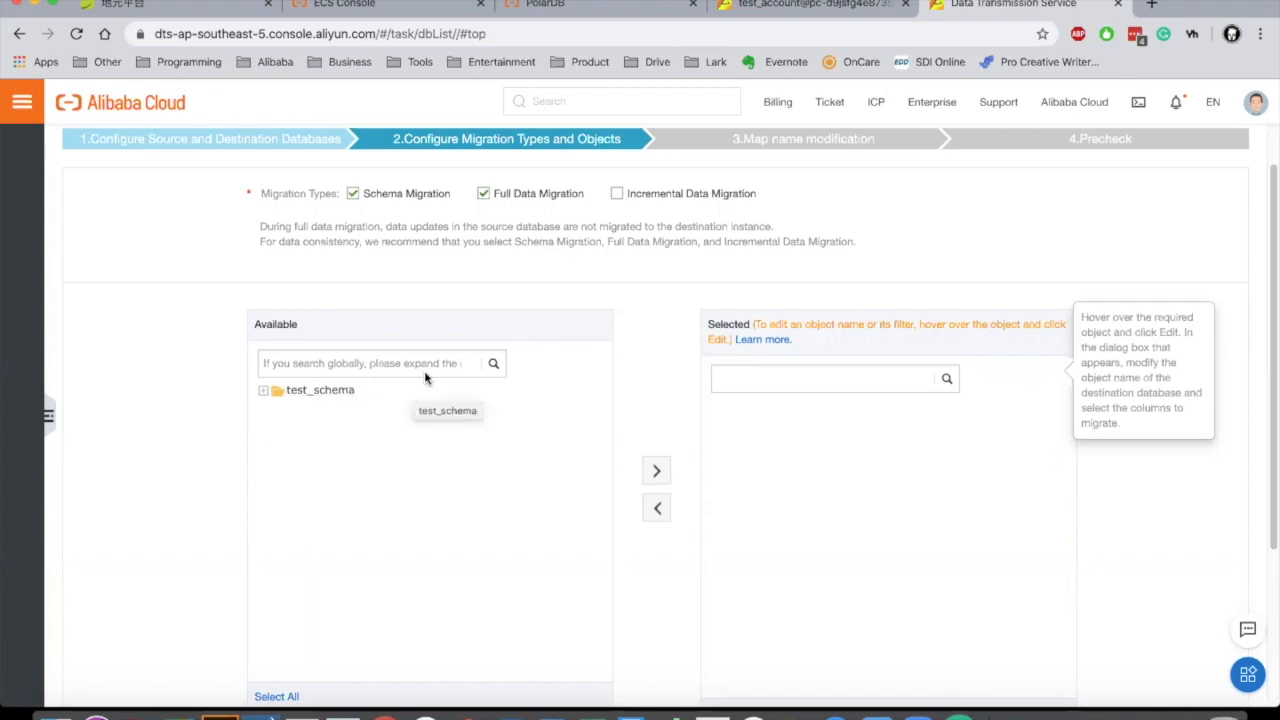
click(616, 193)
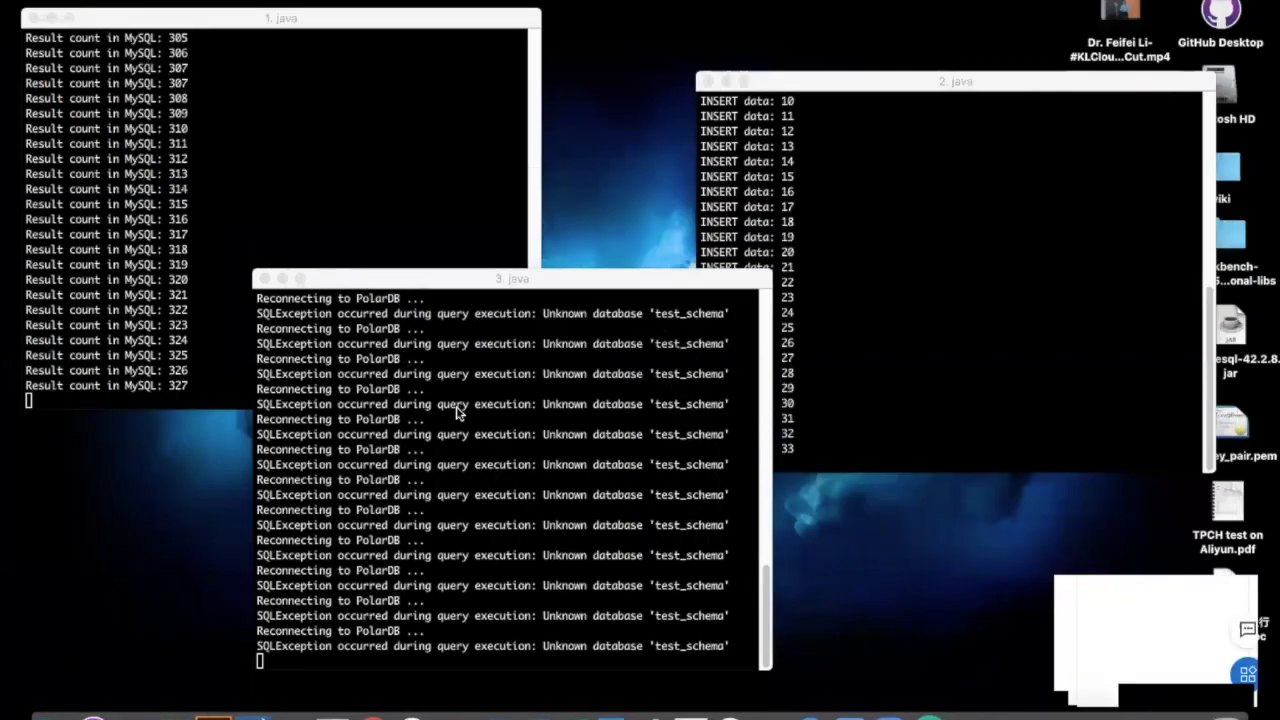
Step: Cycle through the MySQL count (1.java) and INSERT (2.java) windows, ending with the PolarDB query window (3.java) in front
click(185, 330)
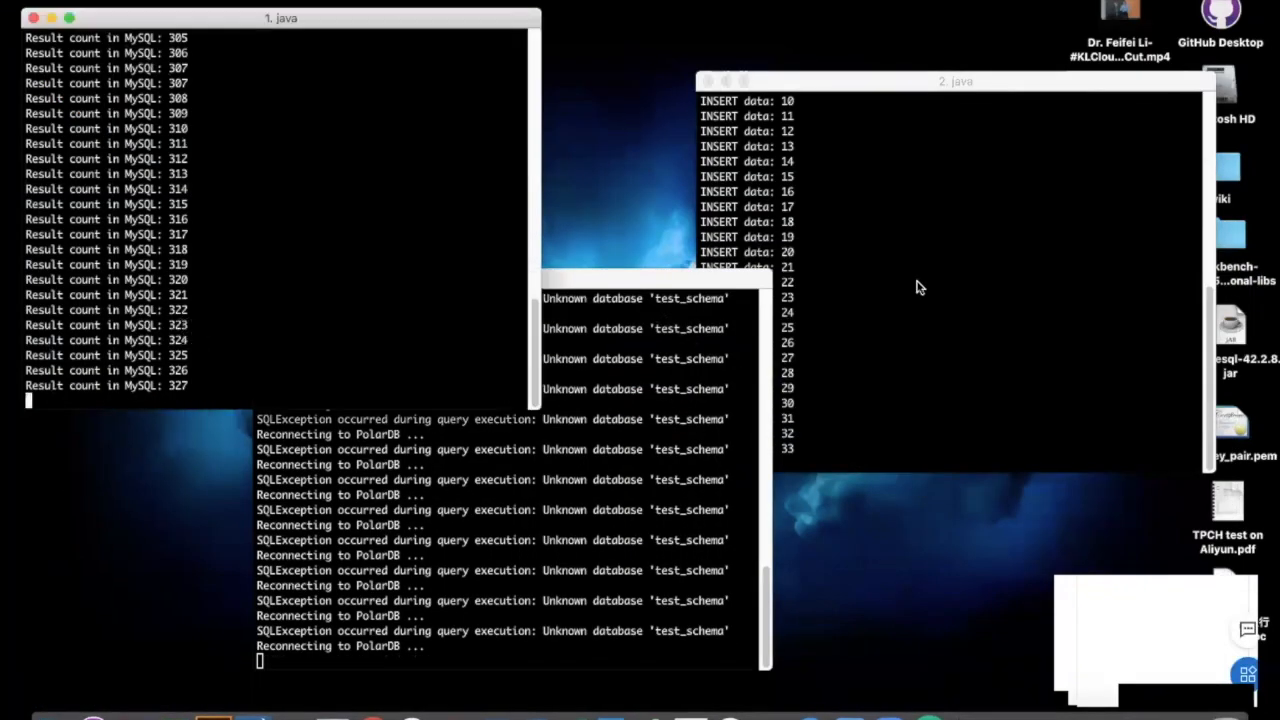
click(913, 284)
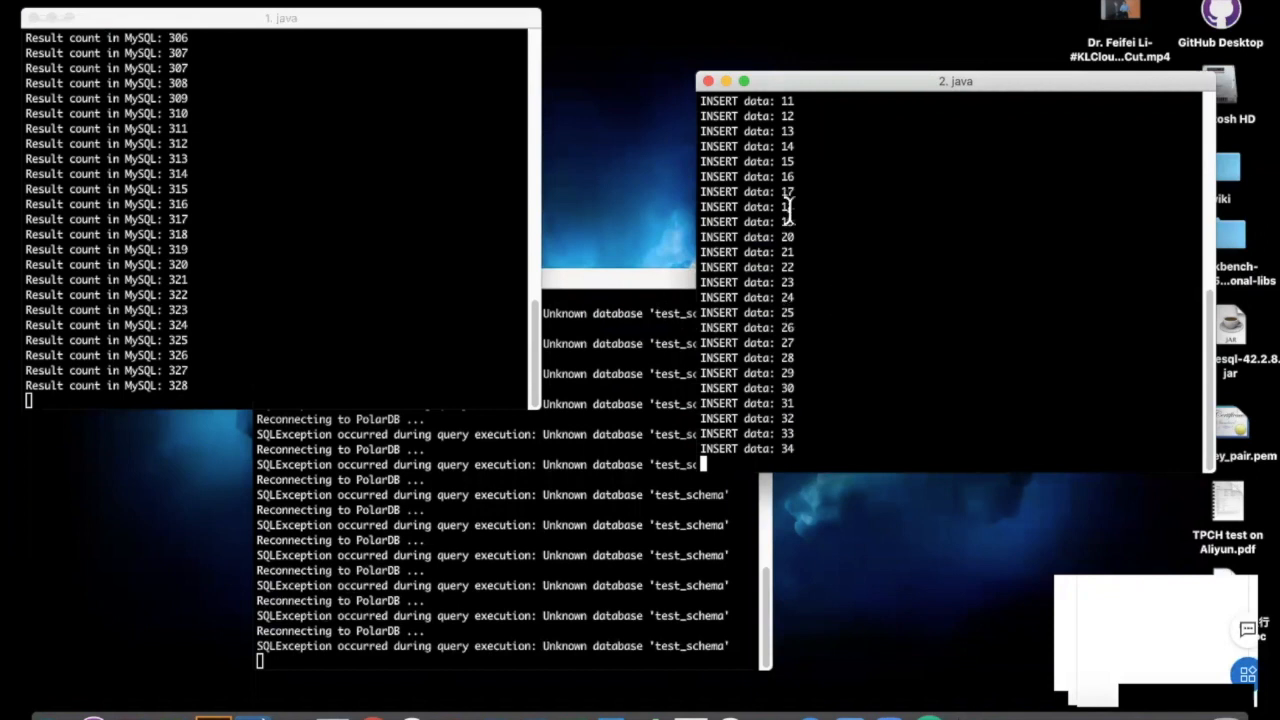
click(337, 323)
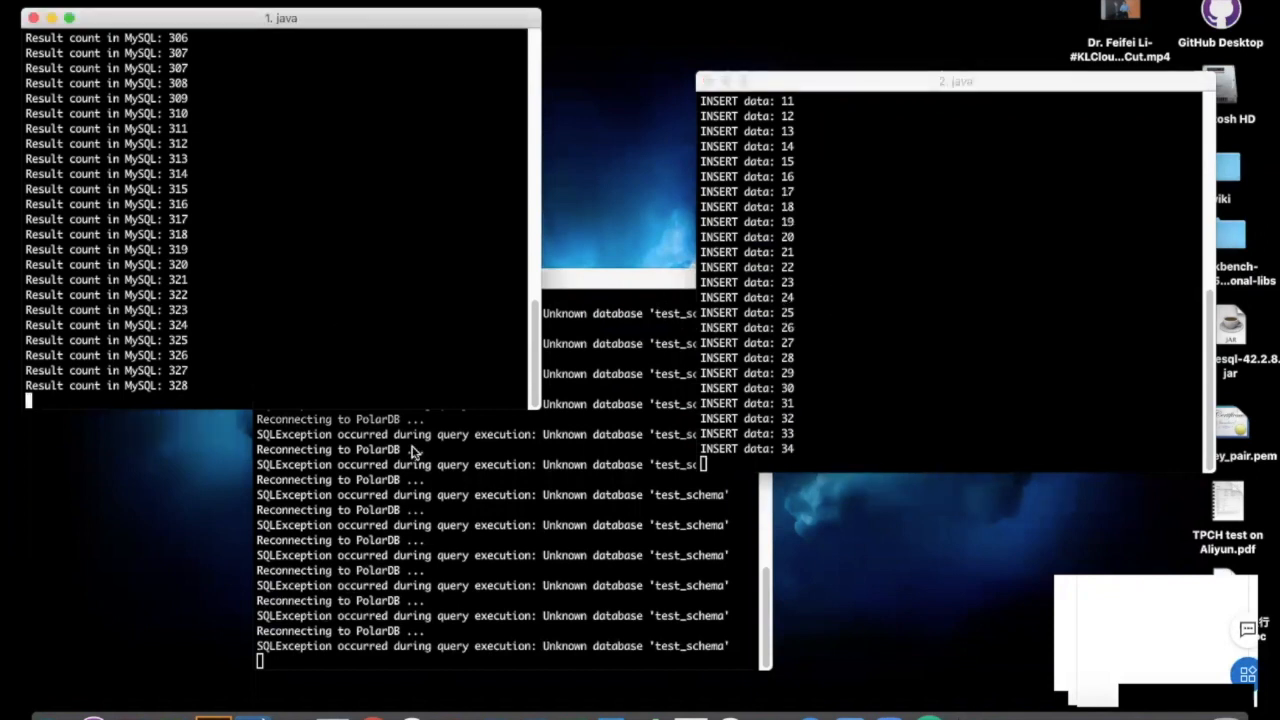
click(414, 553)
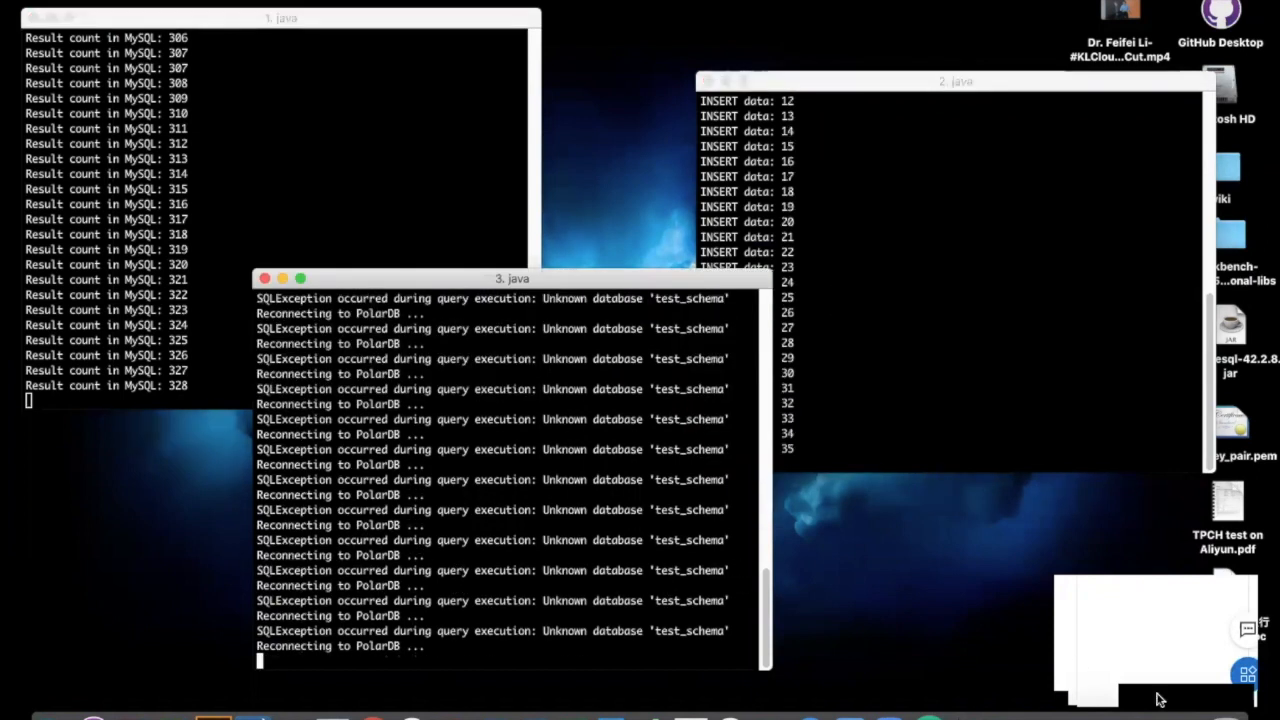
Step: Restore the browser and move test_schema into the objects to migrate
click(1185, 712)
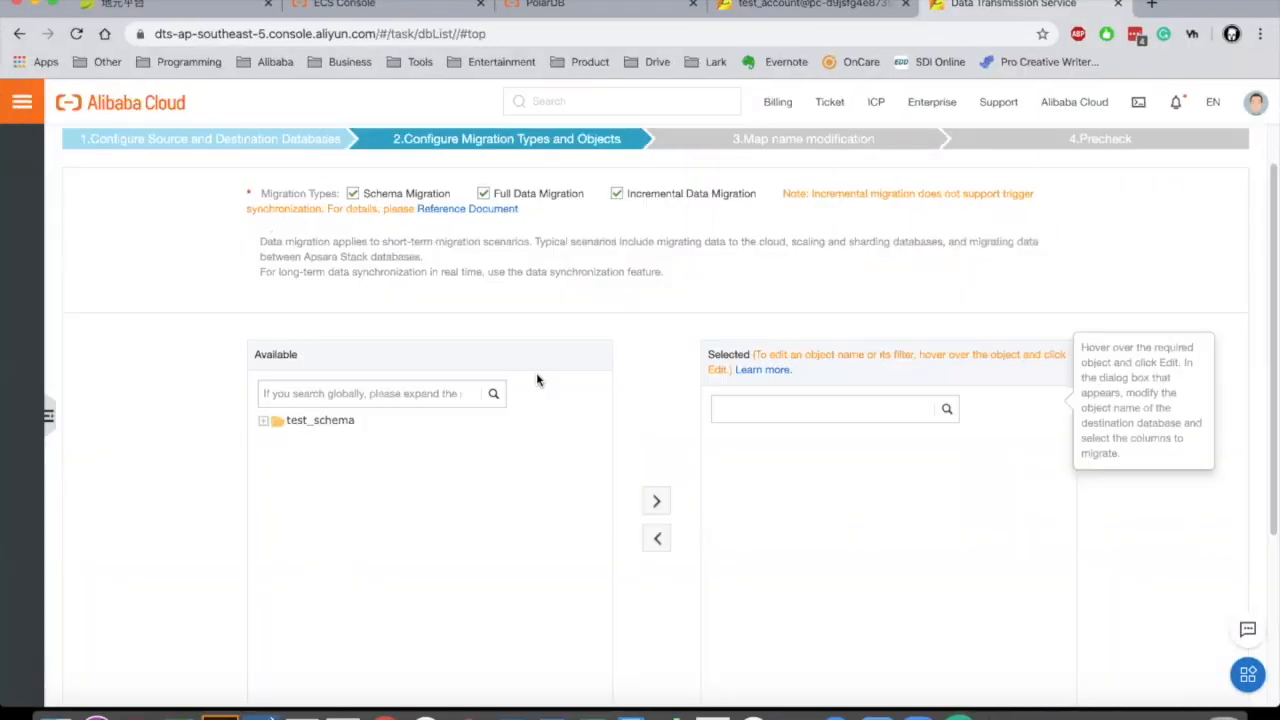
scroll(529, 548, down, 5)
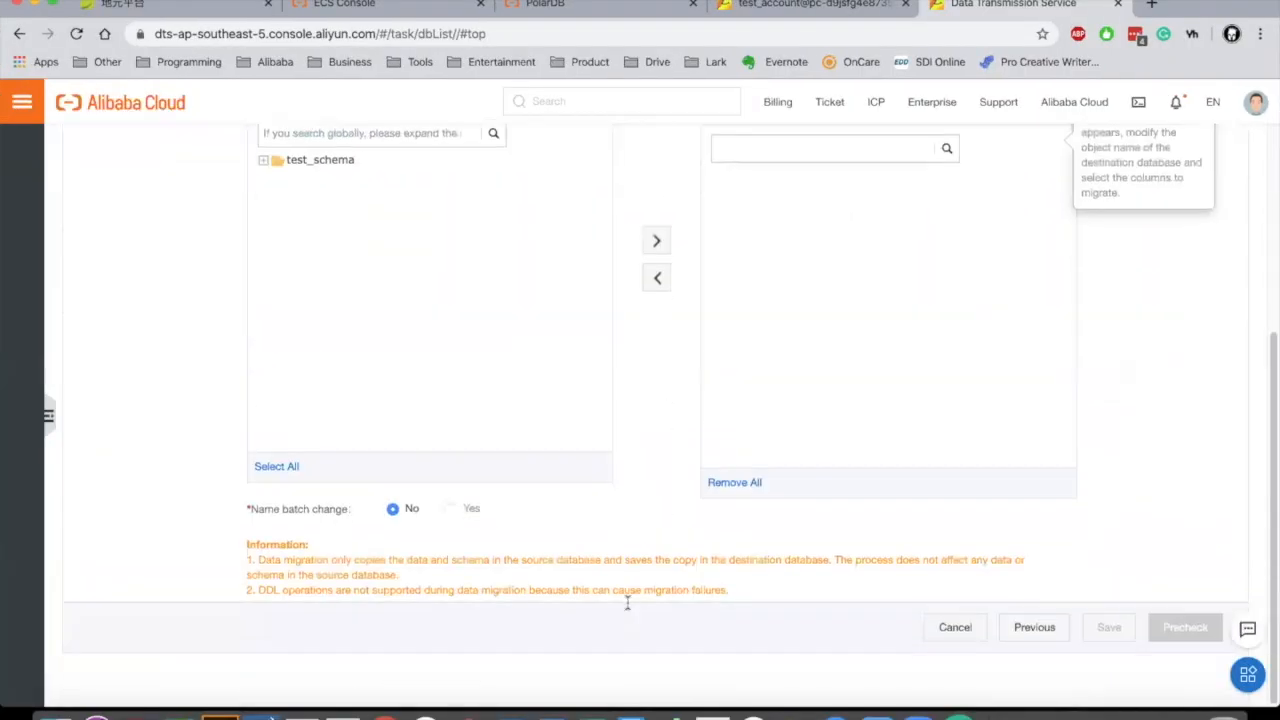
click(279, 466)
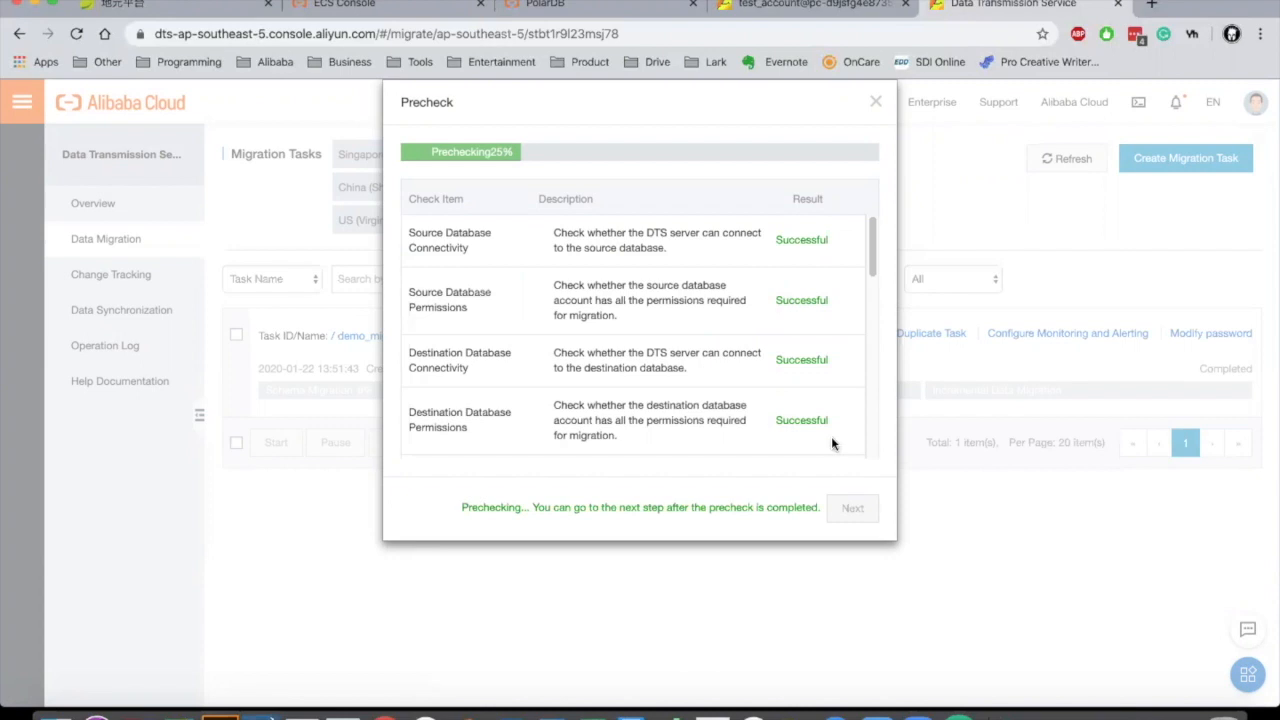
Step: Review the 100% passed precheck and proceed to Confirm Settings with the $0.955/hour large channel
scroll(741, 356, down, 2)
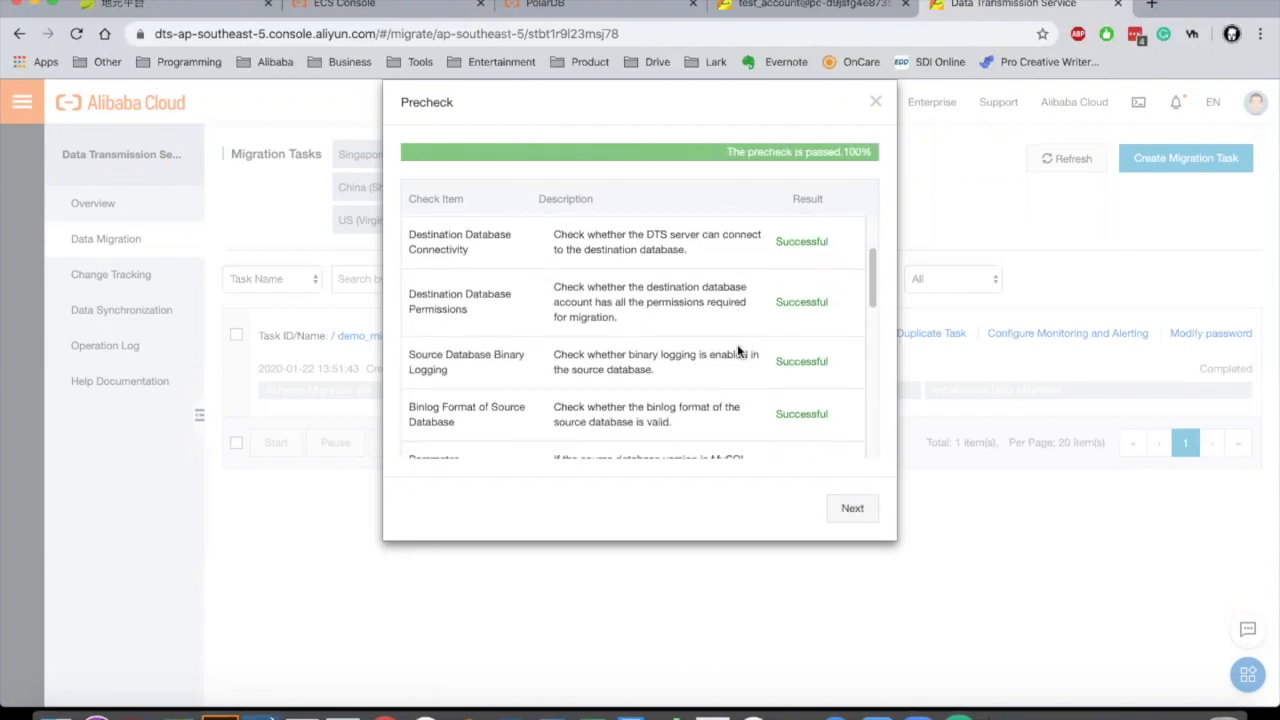
scroll(711, 374, down, 4)
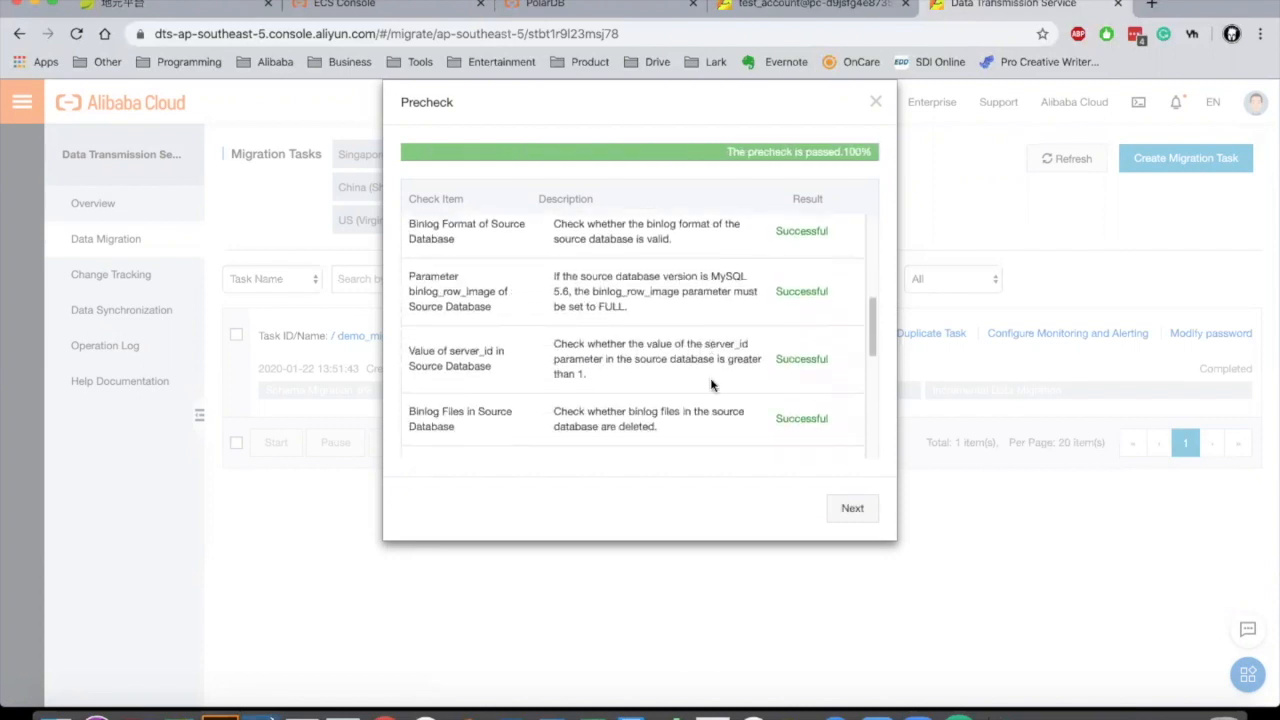
scroll(712, 385, down, 1)
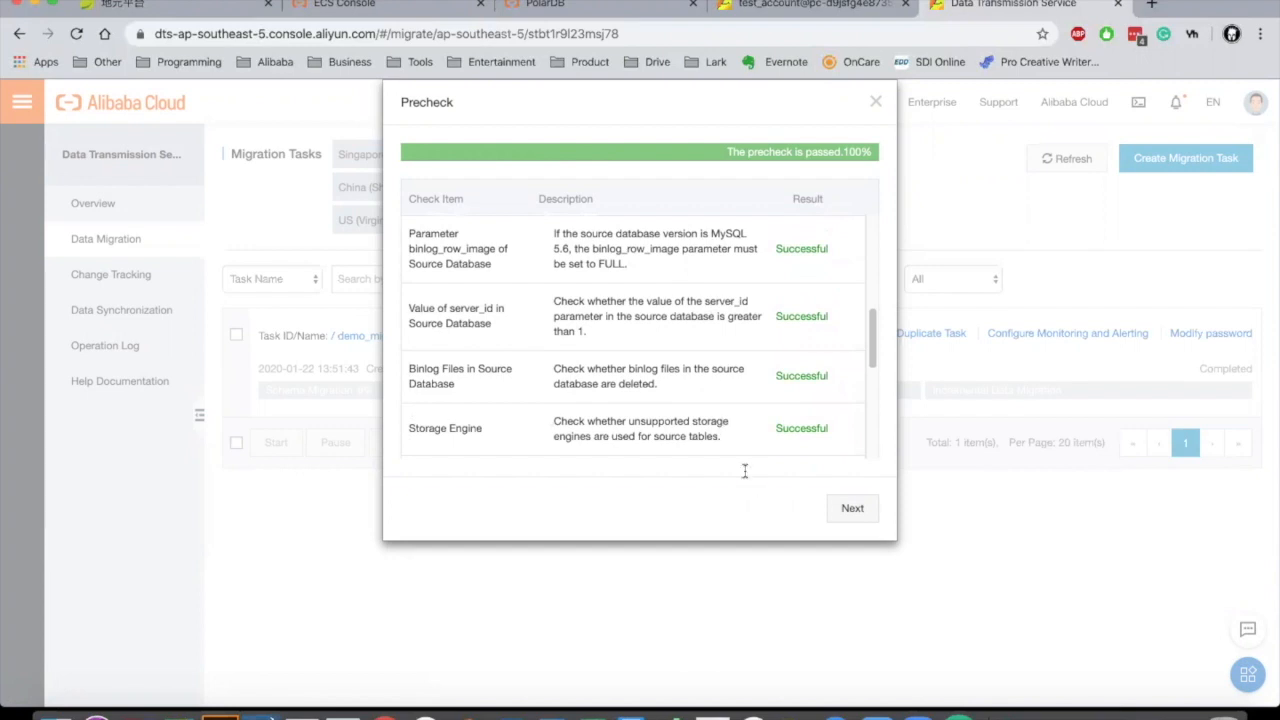
scroll(744, 460, down, 3)
click(852, 508)
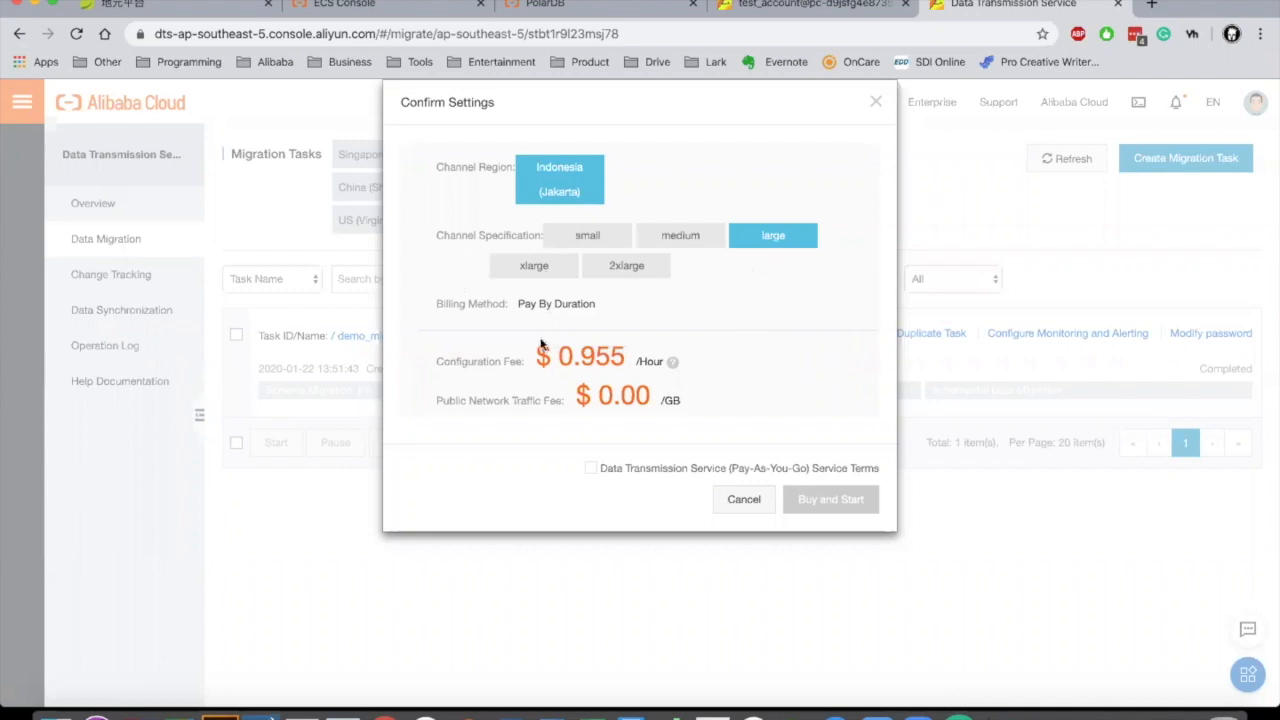
Step: Accept the Data Transmission Service terms and Buy and Start demo_migration_1_2
click(591, 468)
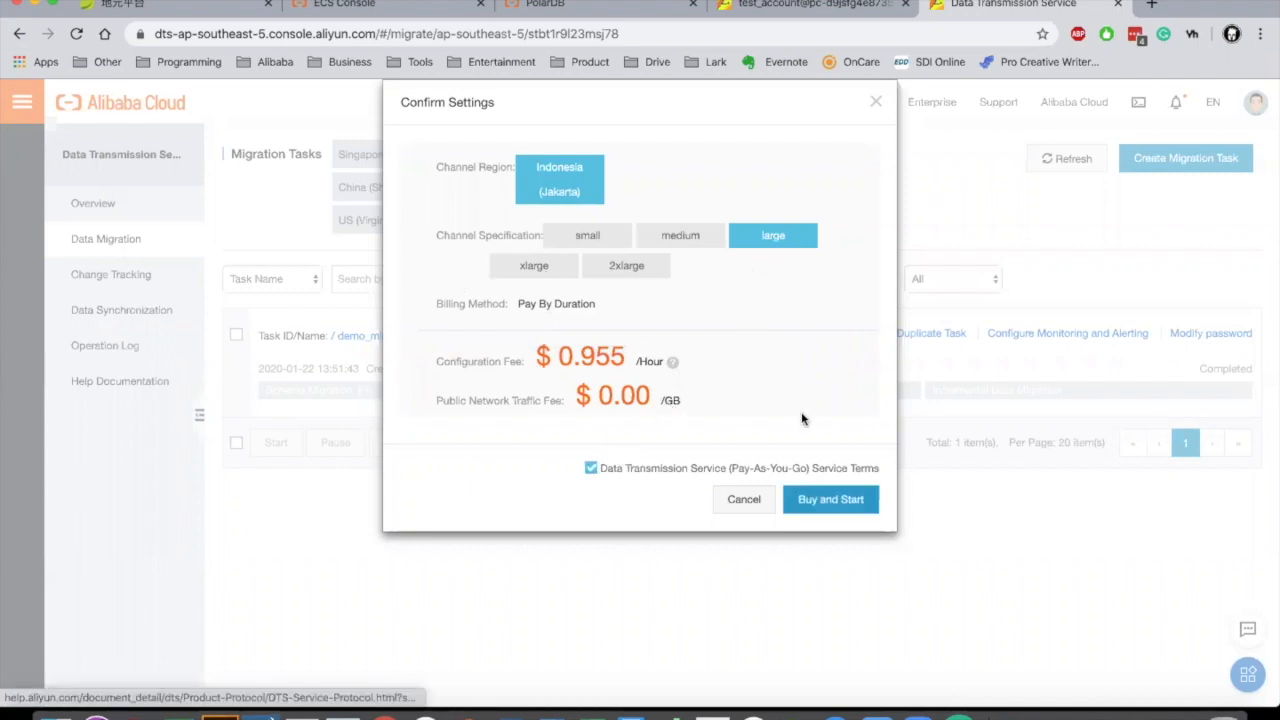
click(837, 508)
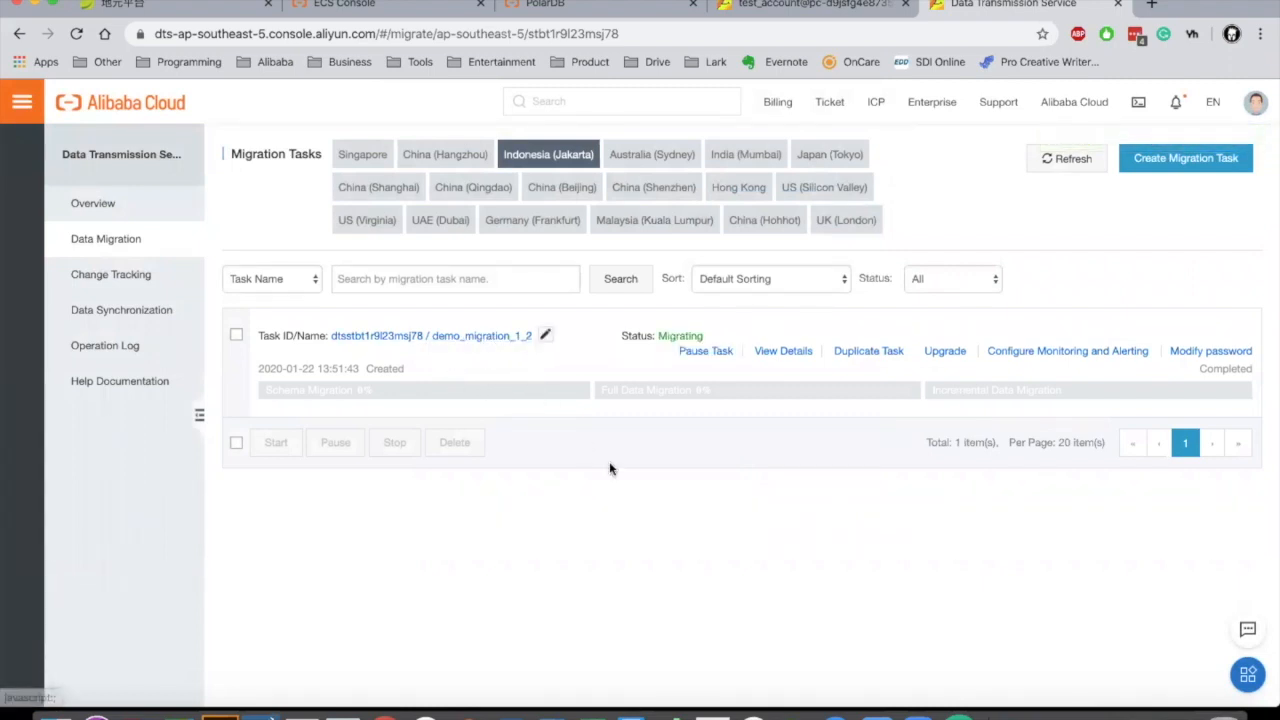
Step: Select the demo_migration_1_2 task, then minimize Chrome to reveal the three Java terminals
click(236, 338)
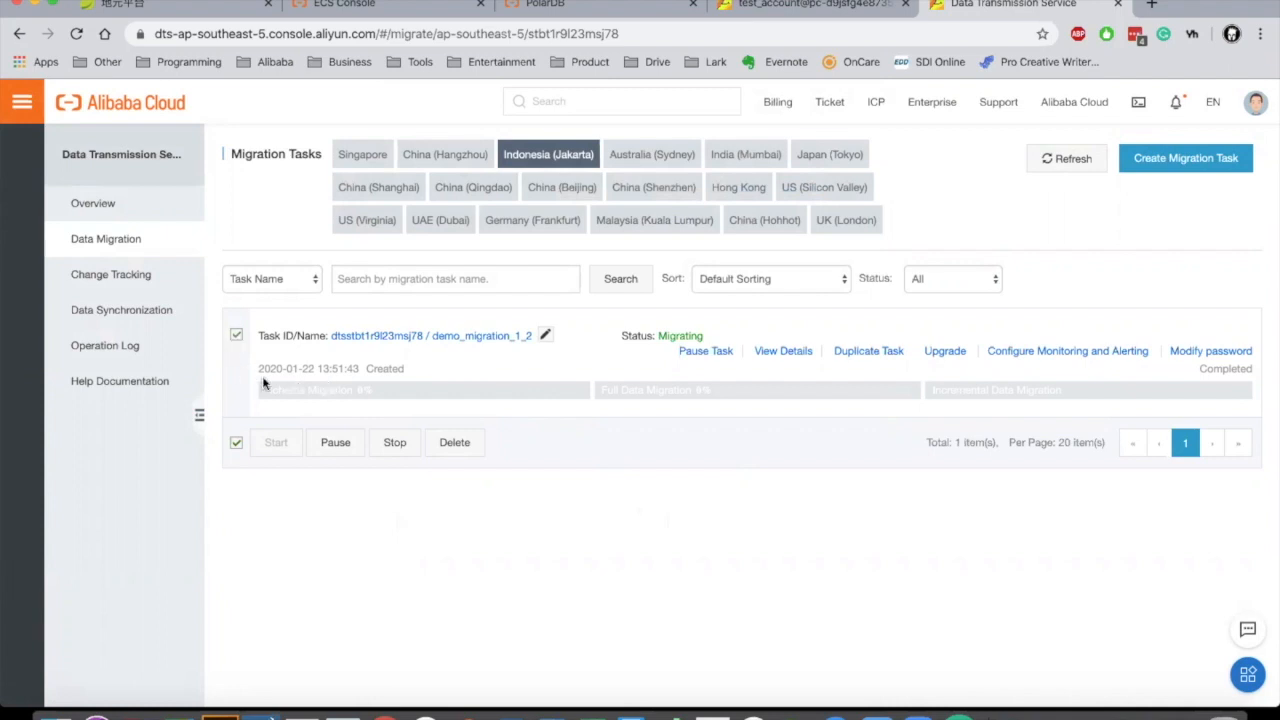
click(237, 336)
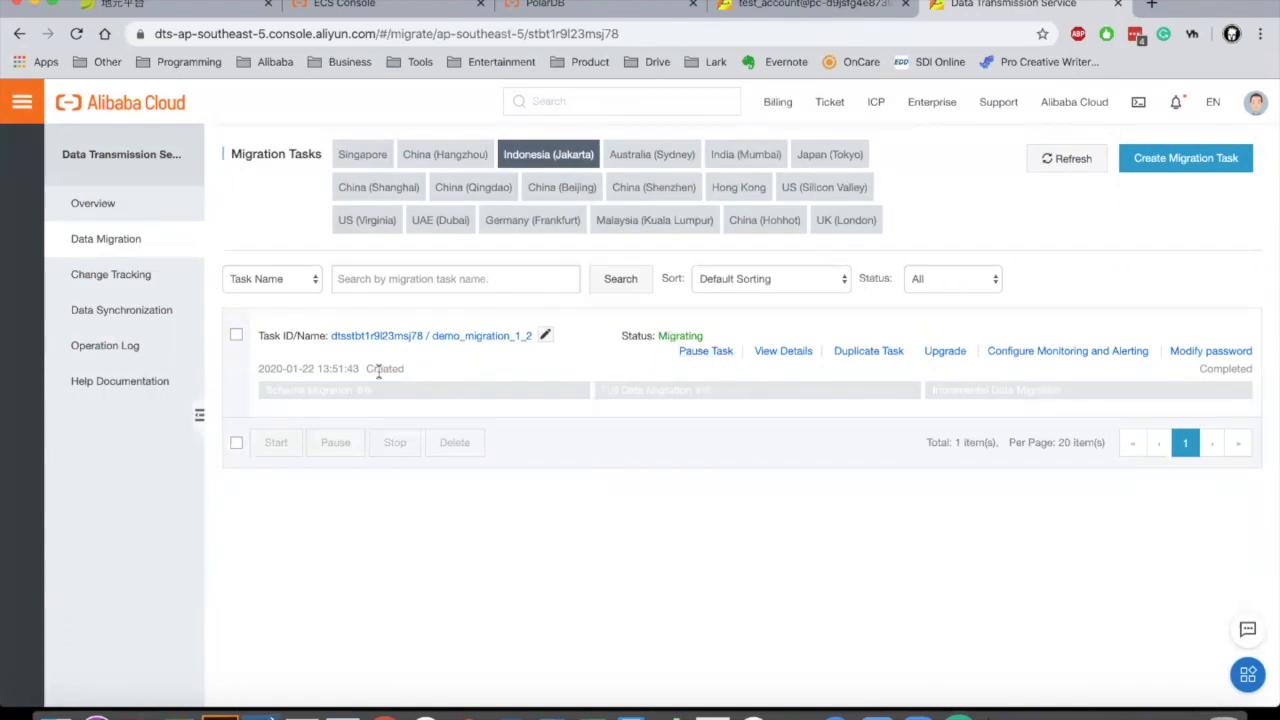
click(237, 335)
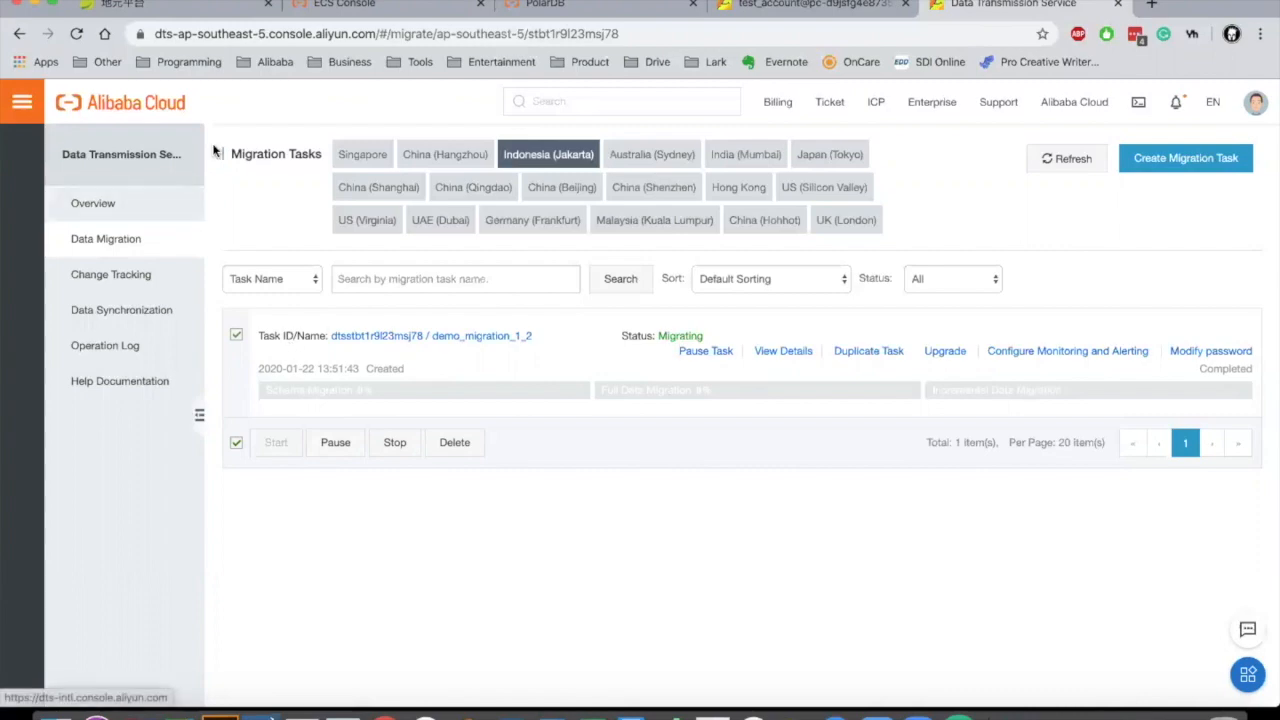
click(33, 5)
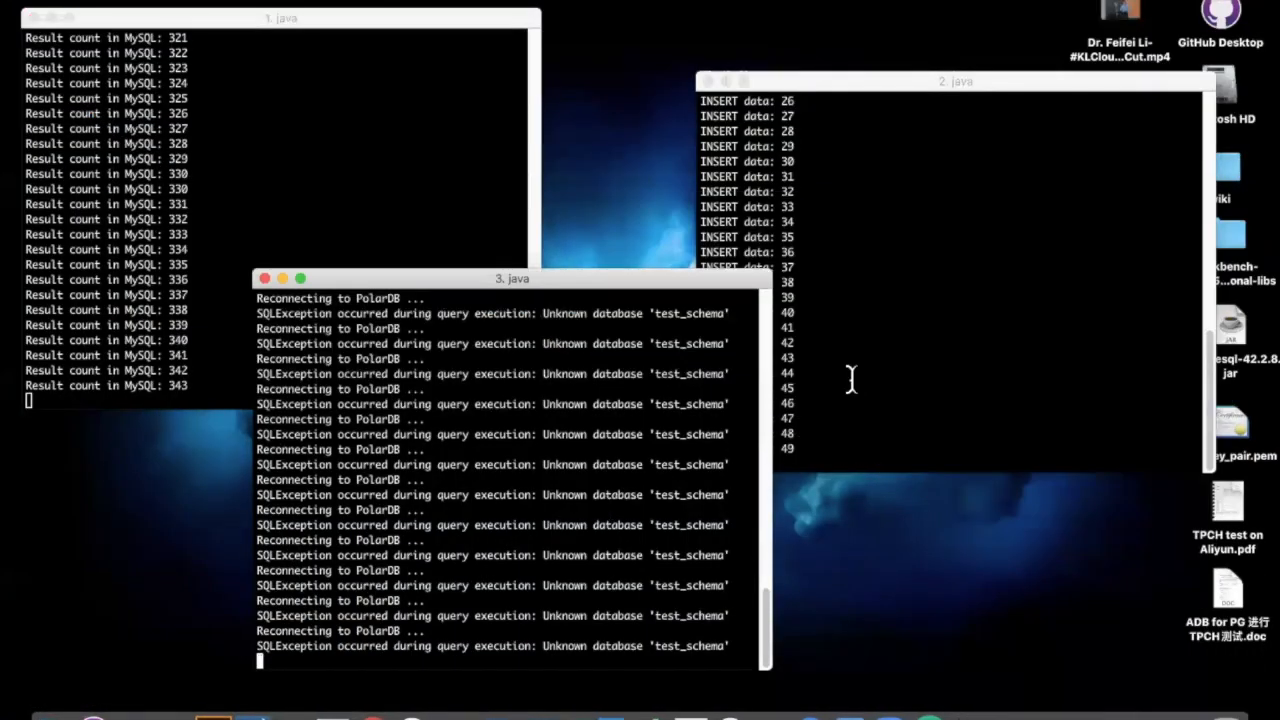
Step: Restore the DTS task list, narrowed beside the terminals, and cancel a Stop on demo_migration_1_2
click(855, 385)
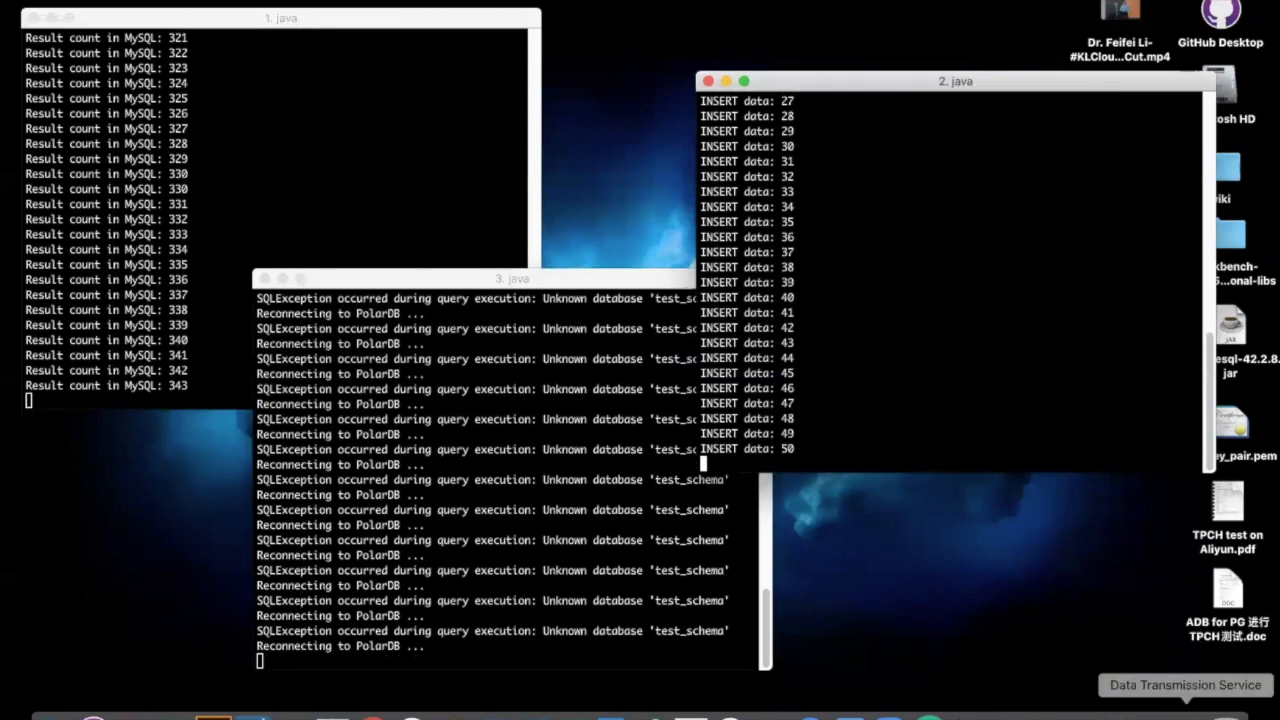
click(1185, 712)
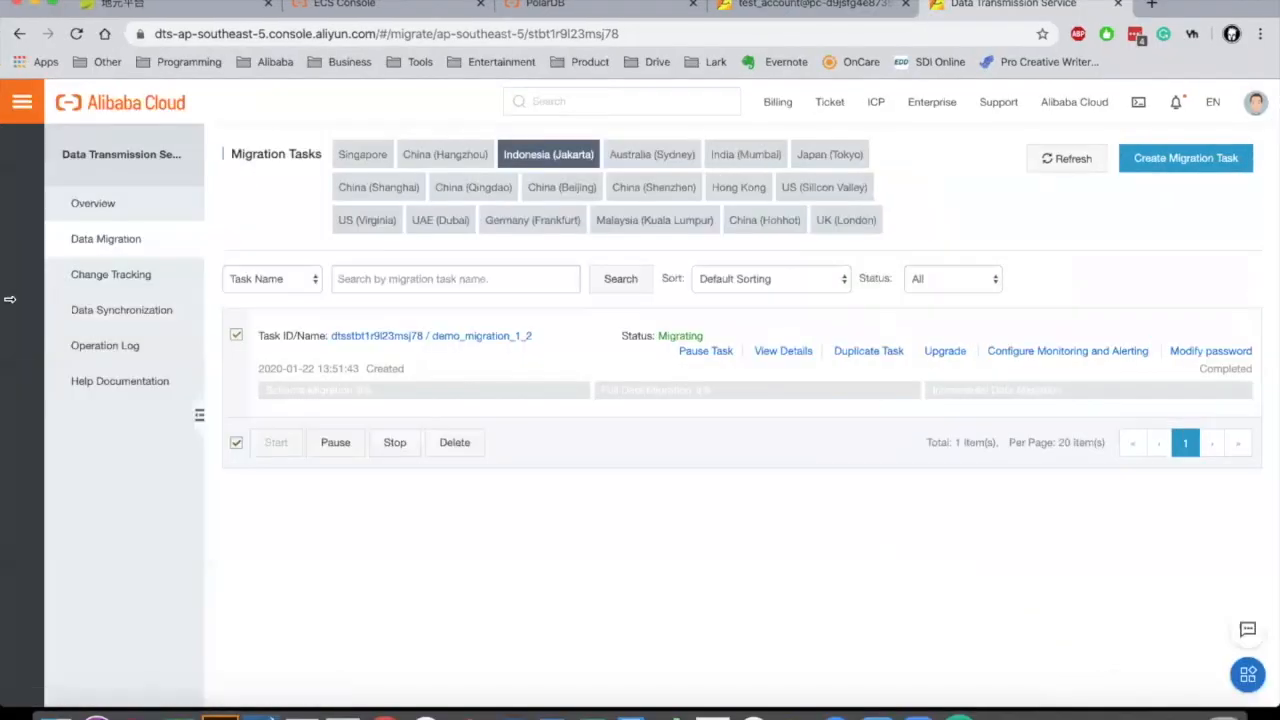
drag(10, 298, 337, 316)
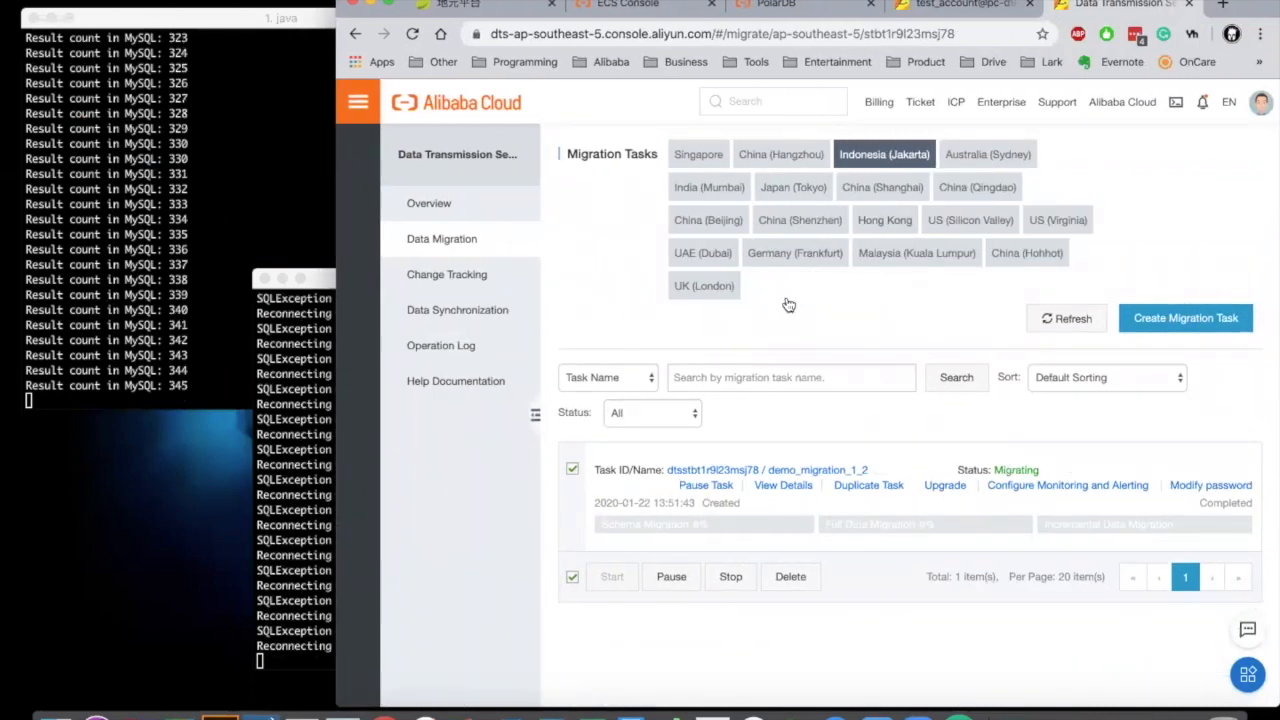
drag(1012, 2, 852, 2)
drag(1098, 2, 1183, 2)
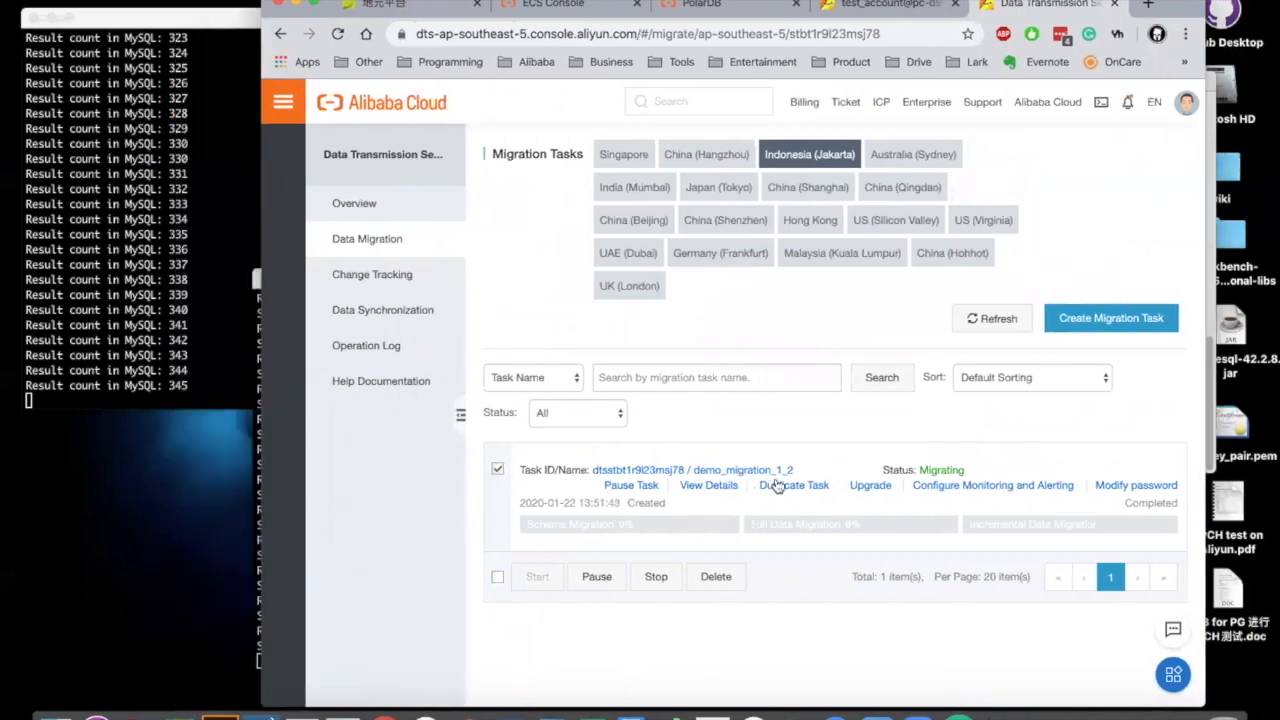
click(655, 577)
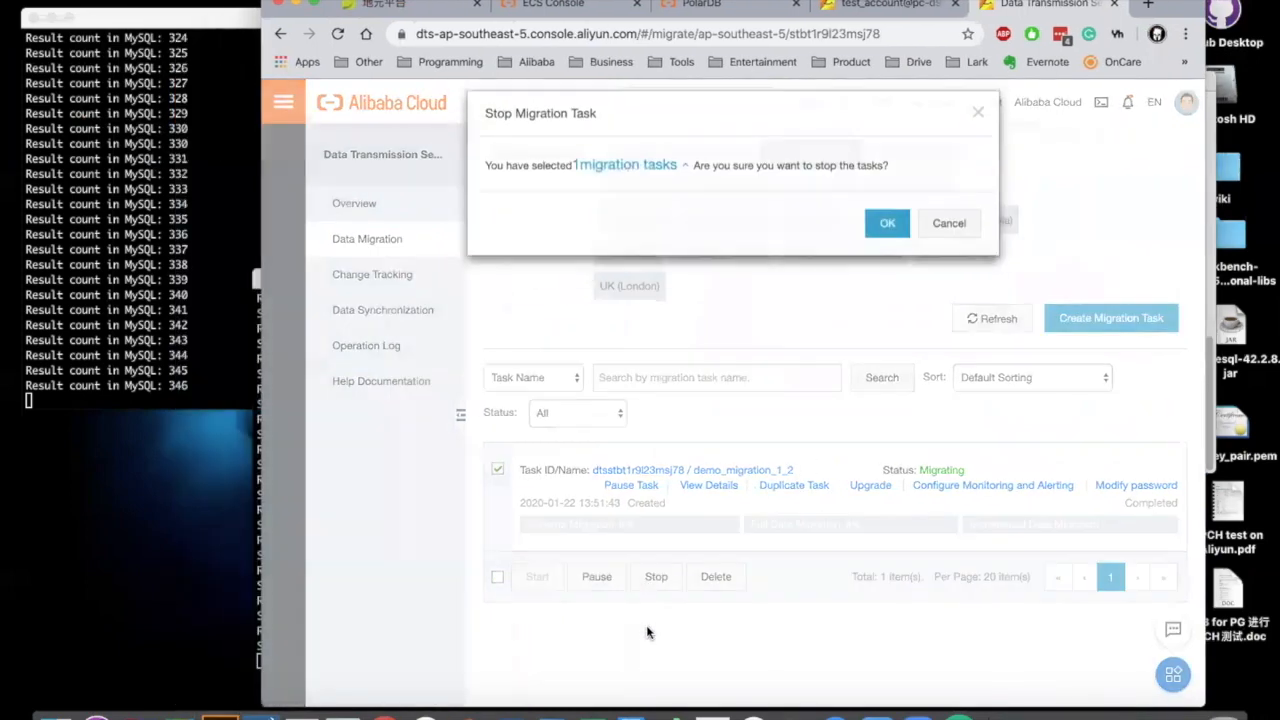
click(949, 239)
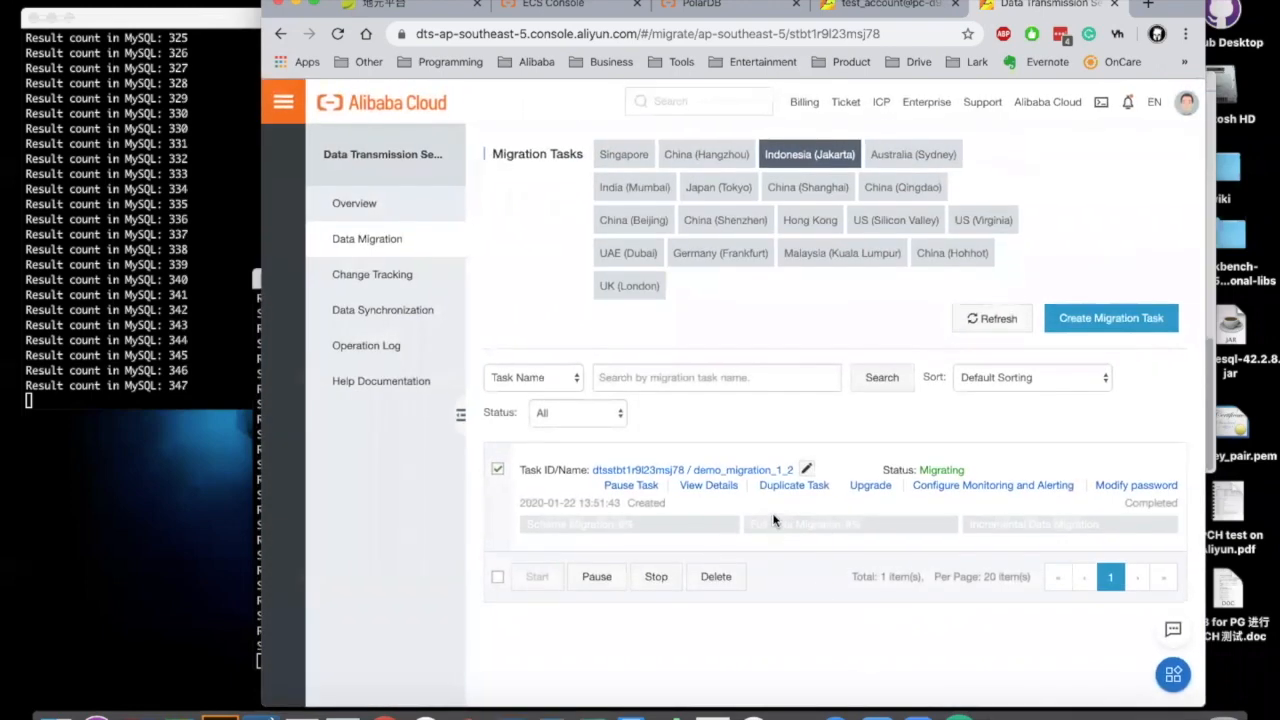
drag(1183, 3, 1279, 3)
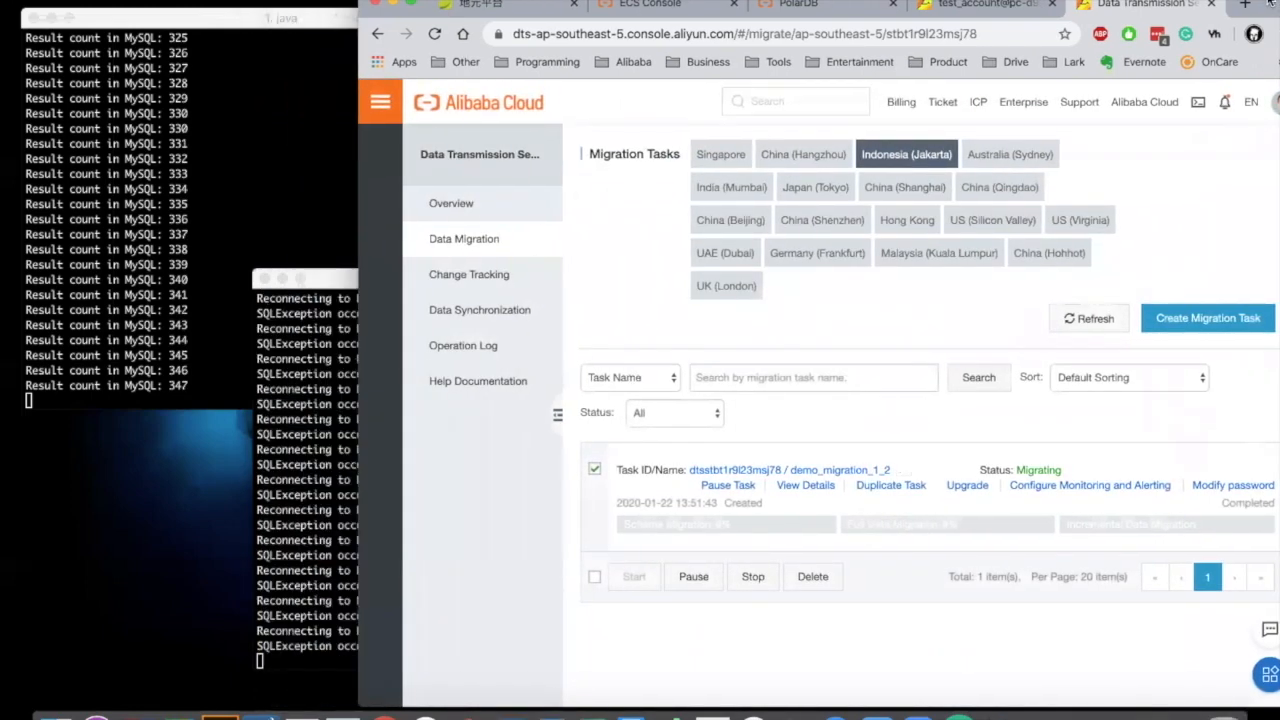
Step: Move the PolarDB and MySQL count terminals up and left into position
drag(351, 284, 234, 348)
click(255, 328)
drag(247, 18, 226, 16)
drag(233, 413, 228, 369)
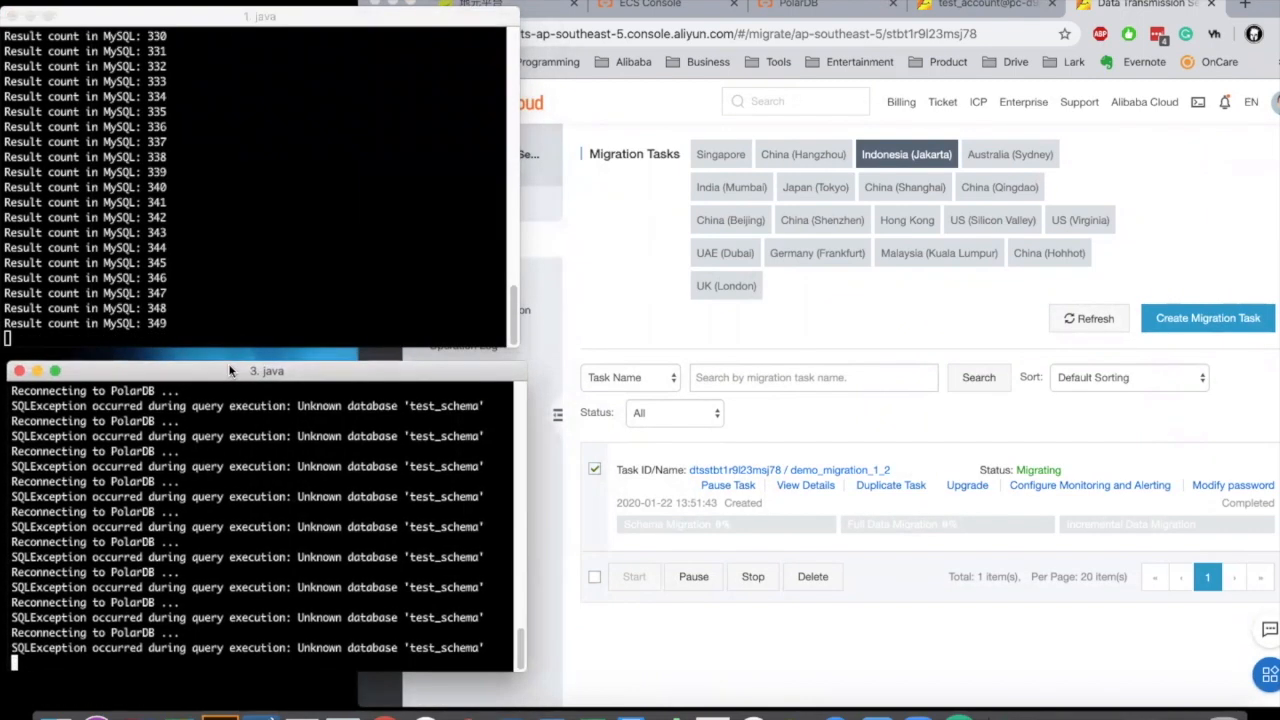
Step: Shift the browser down and narrow and raise the INSERT and MySQL count terminals into a tile
drag(1262, 10, 1262, 259)
drag(990, 58, 736, 24)
drag(921, 107, 622, 105)
click(334, 126)
drag(518, 118, 252, 111)
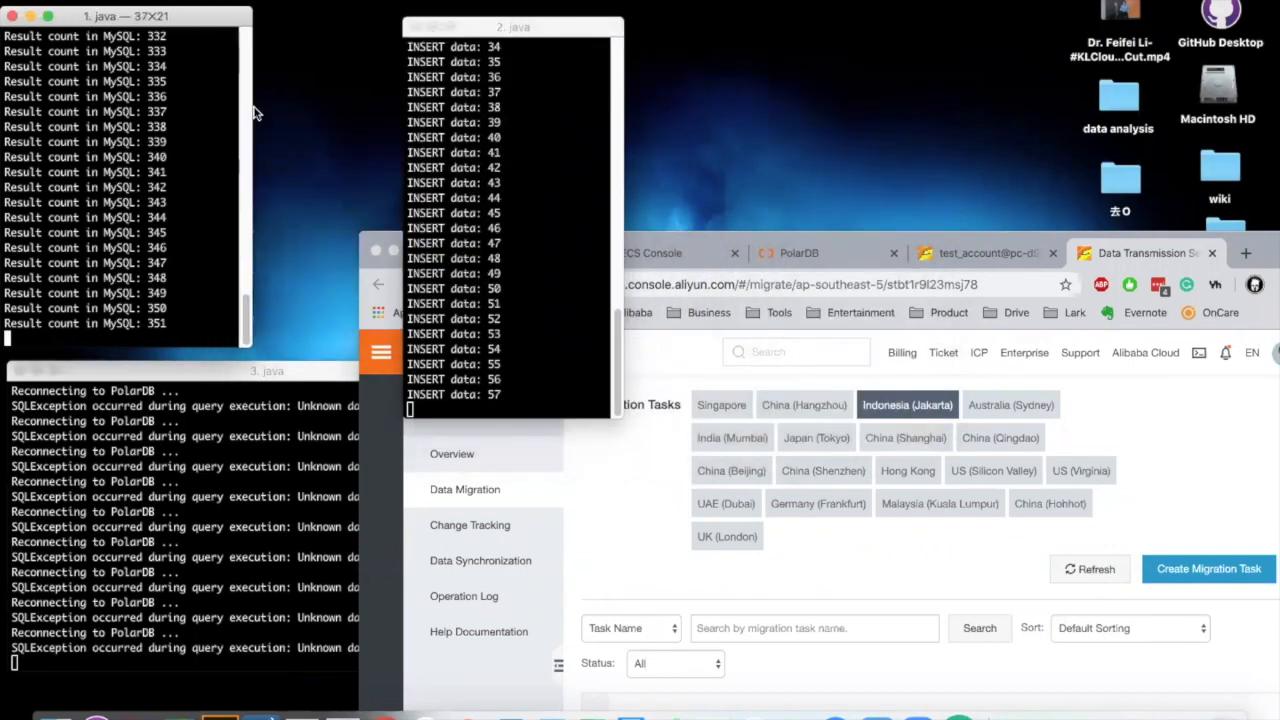
drag(474, 36, 334, 17)
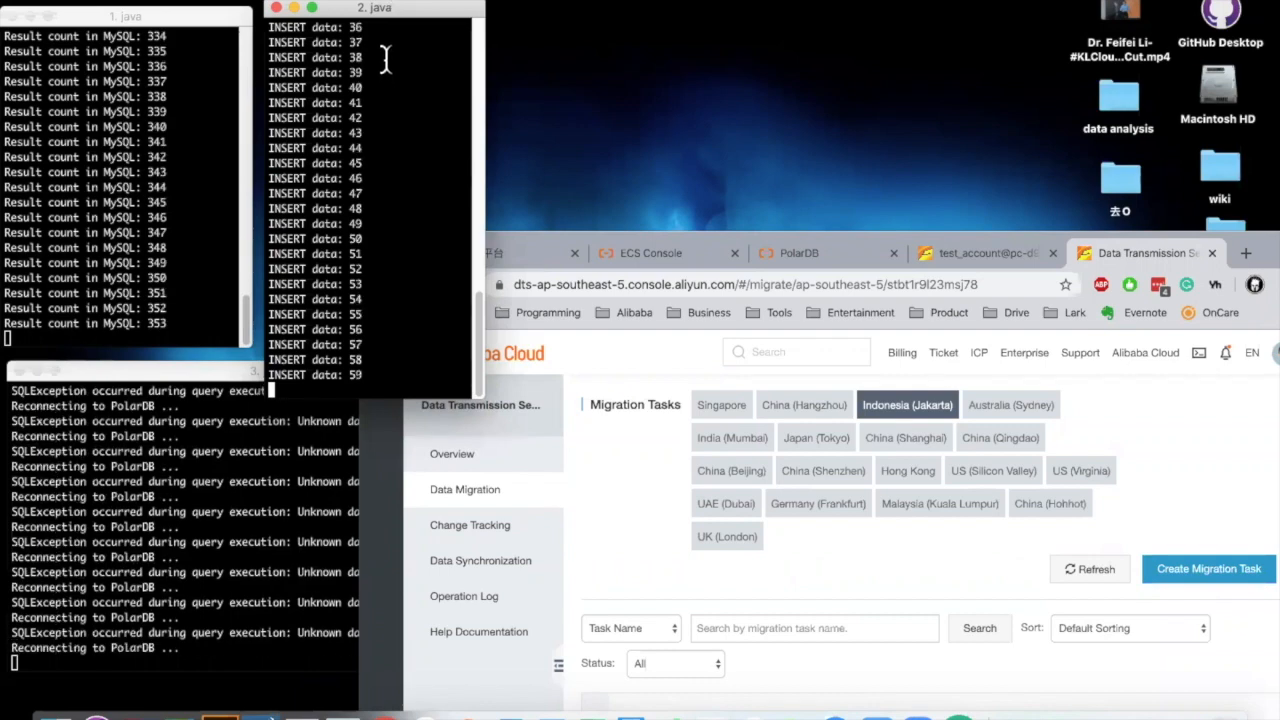
drag(414, 6, 404, 0)
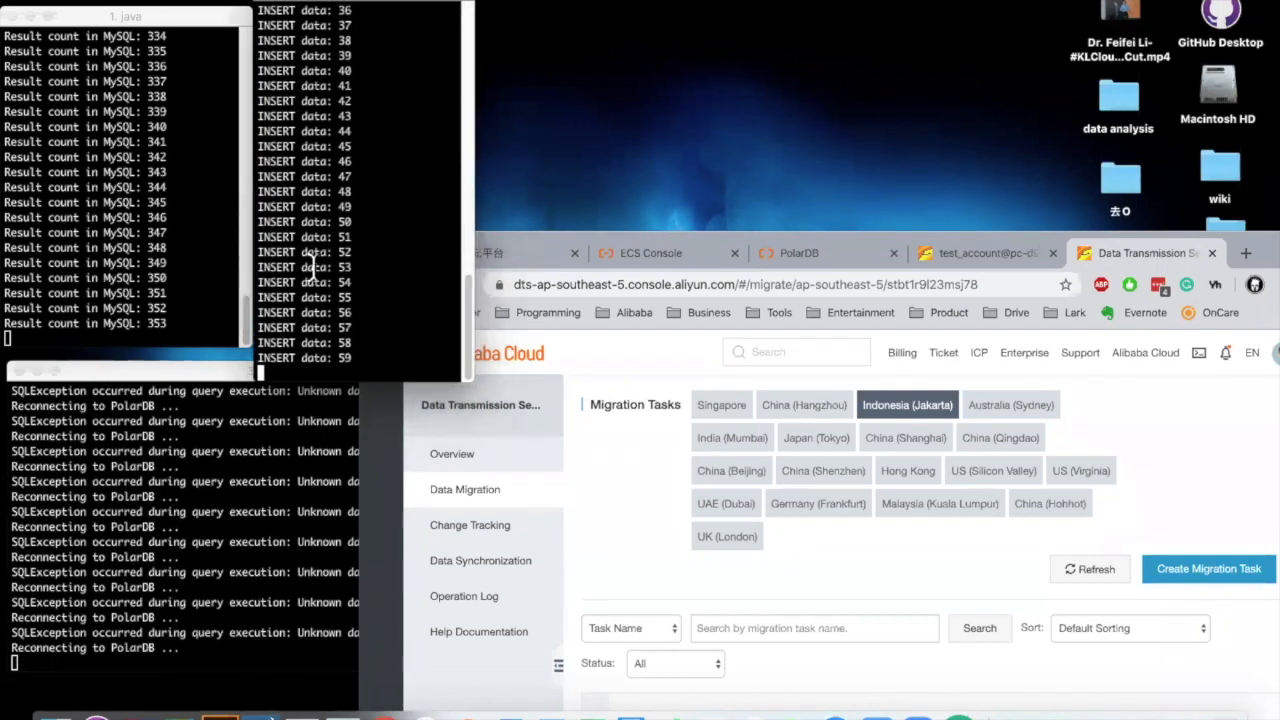
click(210, 376)
click(1165, 258)
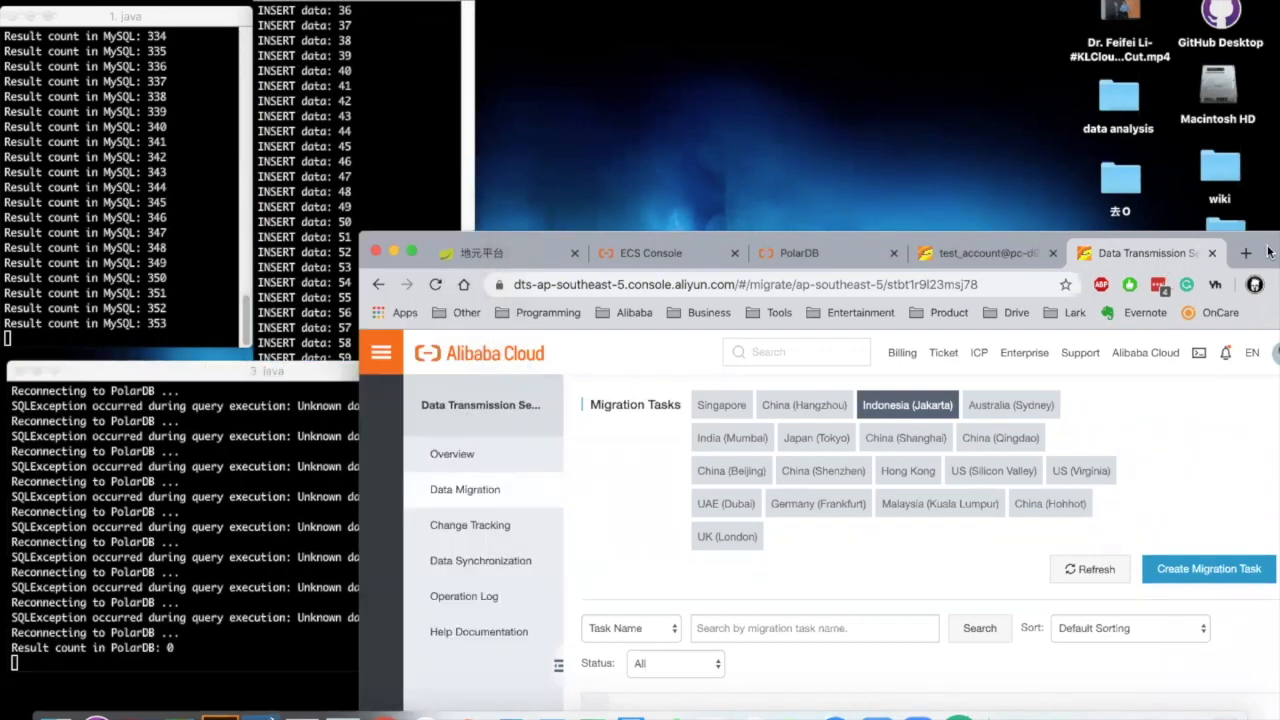
Step: Check schema migration at 100%, then minimize Chrome so PolarDB's count of 355 shows
drag(1250, 238, 1140, 0)
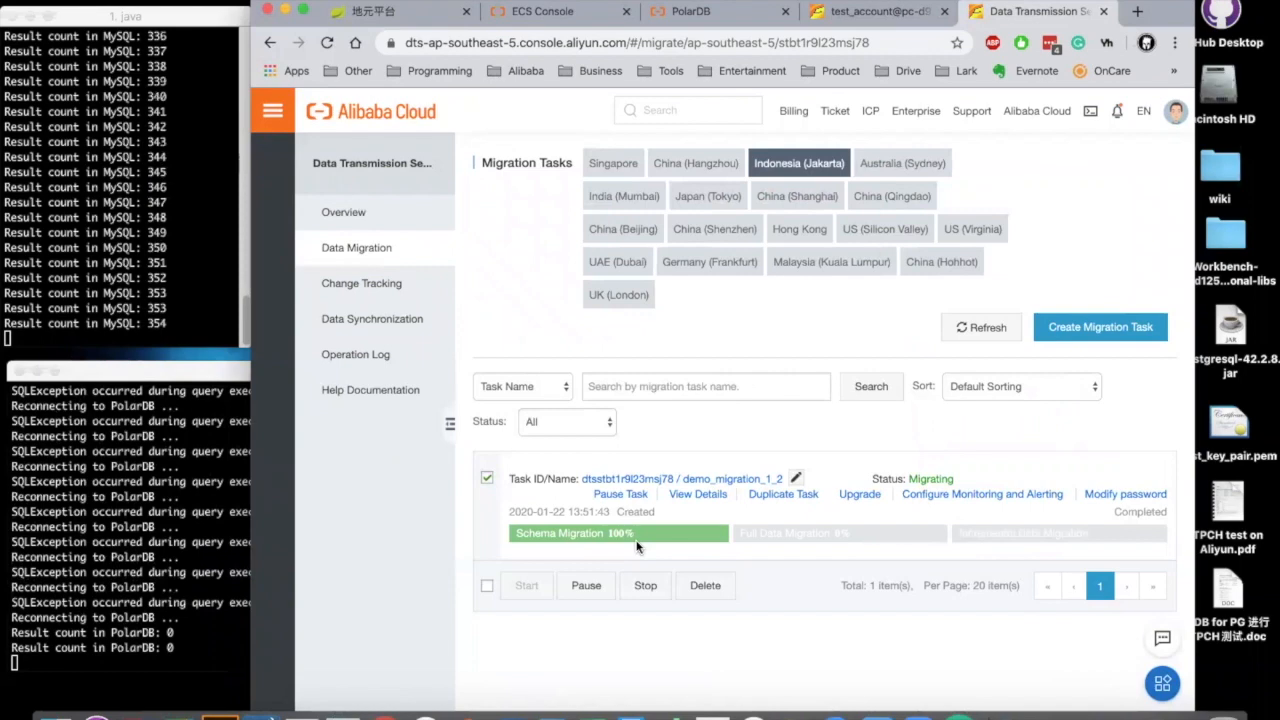
click(197, 603)
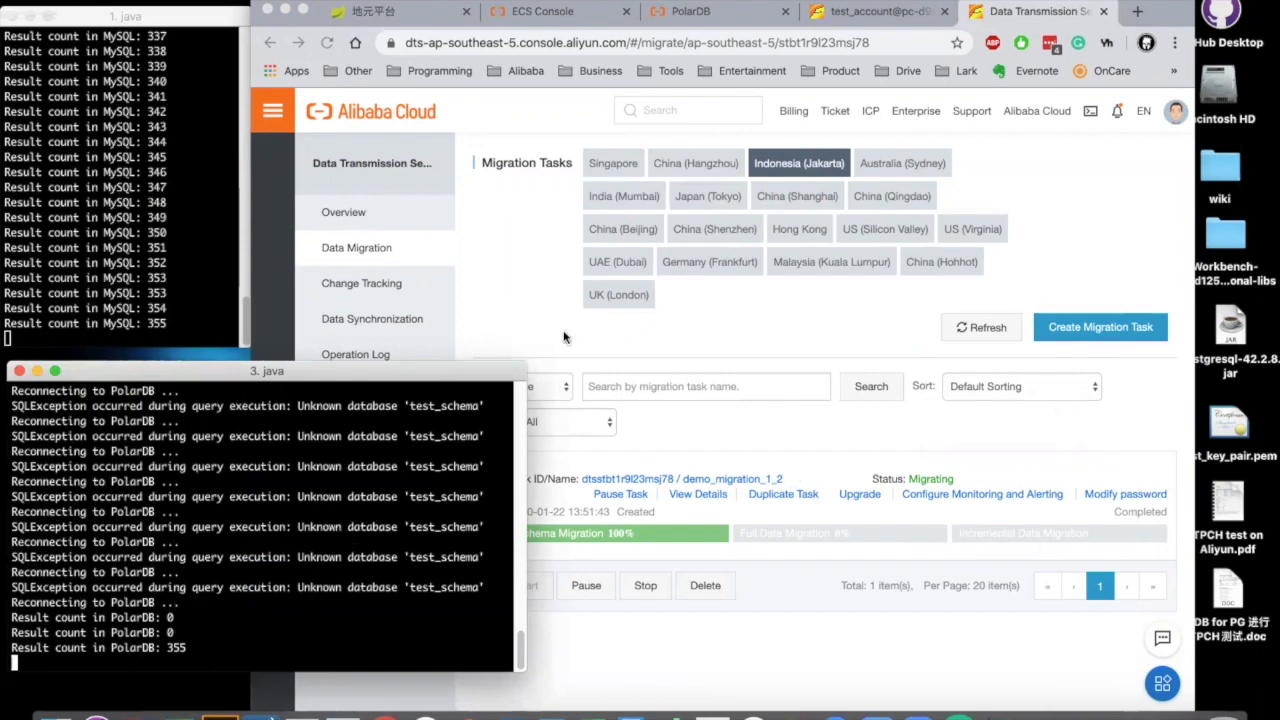
click(522, 344)
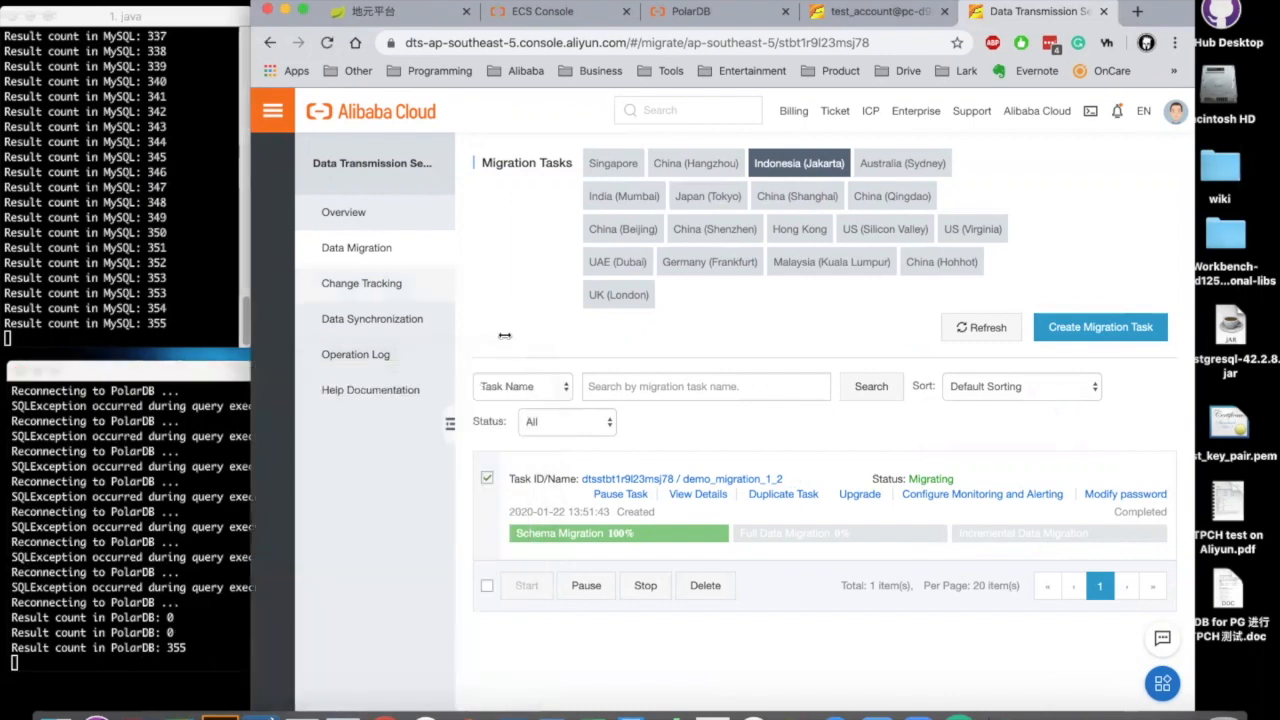
click(285, 11)
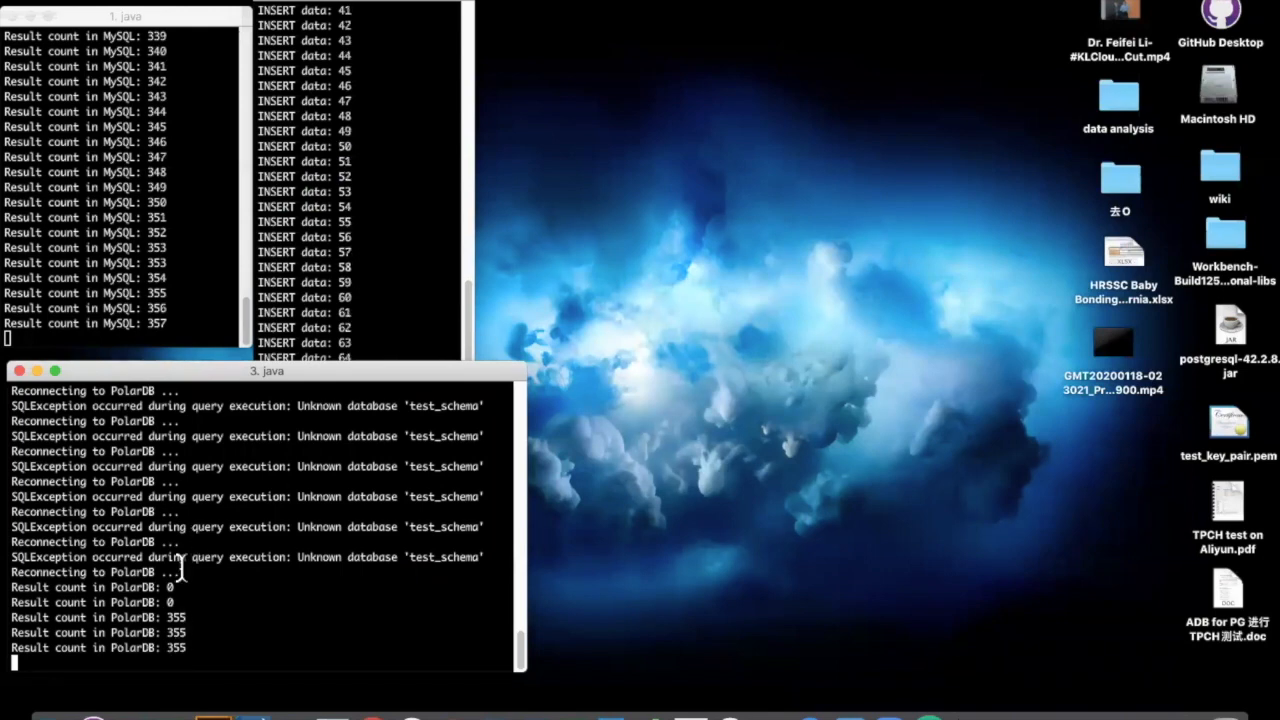
Step: Move the INSERT terminal window to the right, clear of the MySQL and PolarDB count terminals
click(155, 290)
click(170, 515)
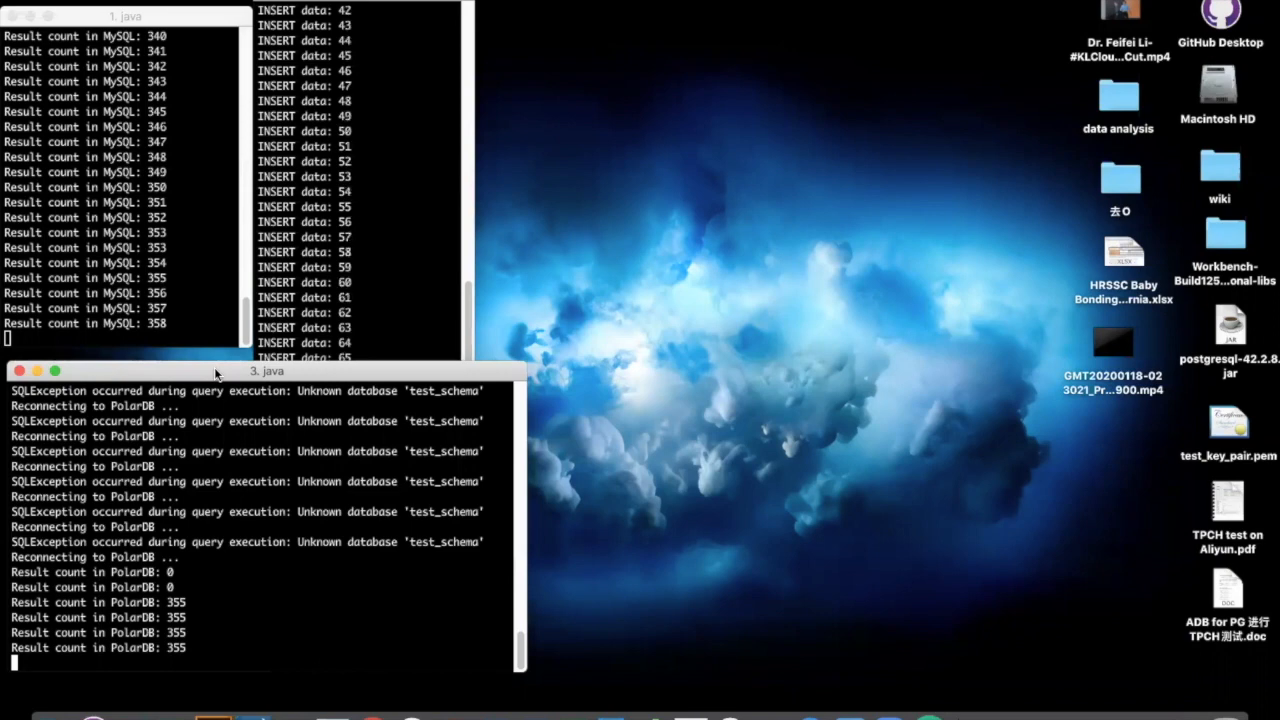
click(348, 198)
drag(366, 6, 554, 2)
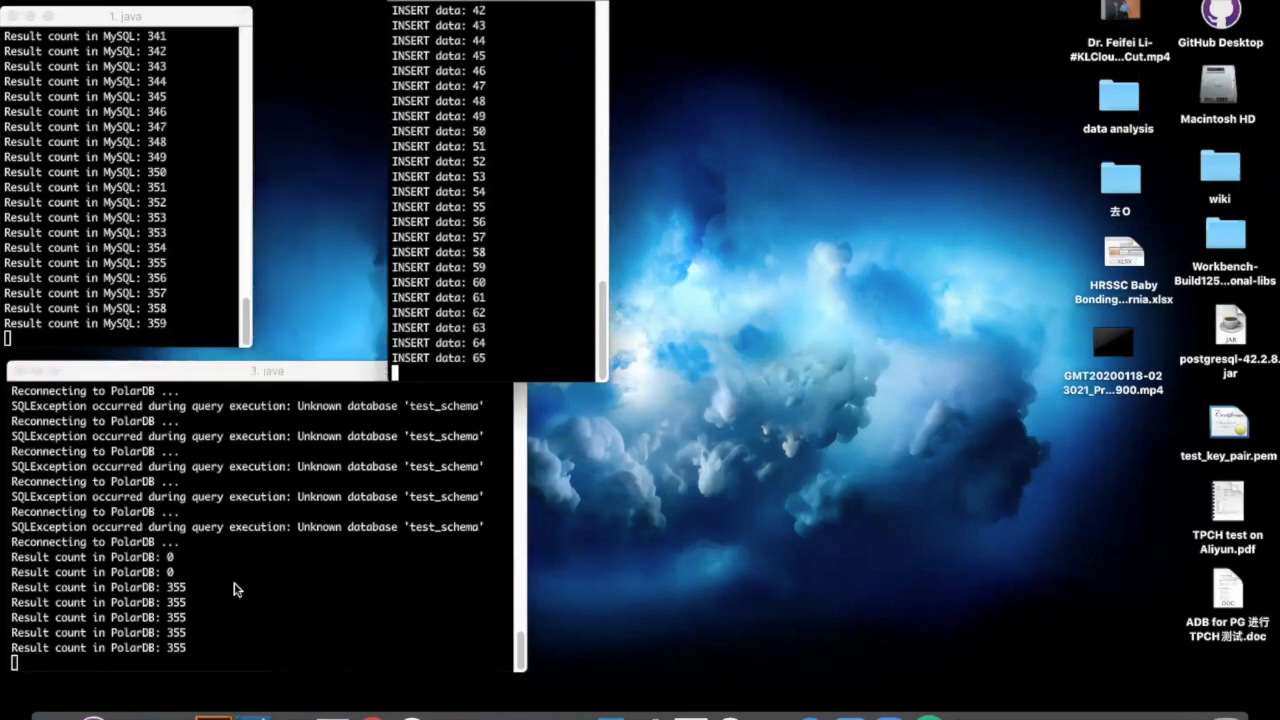
click(177, 600)
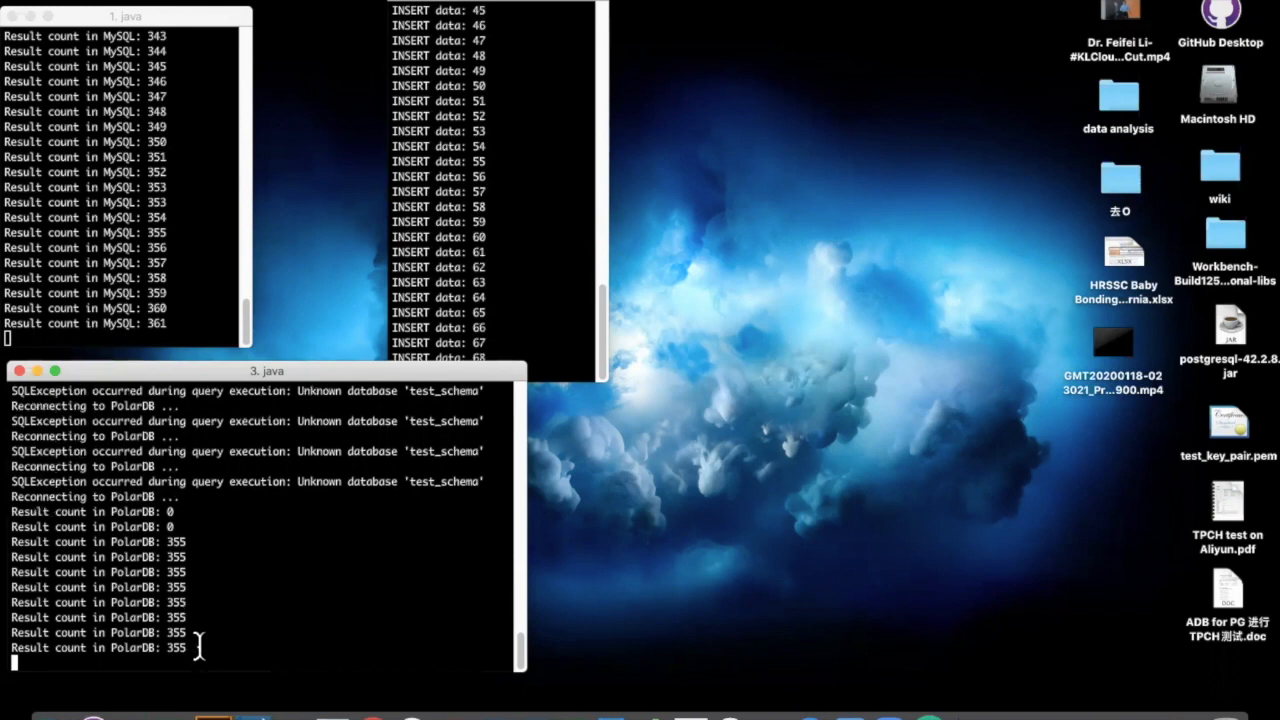
Step: Switch between the INSERT, MySQL and PolarDB terminals to compare counts: PolarDB 366, MySQL 363, inserts 73
click(167, 302)
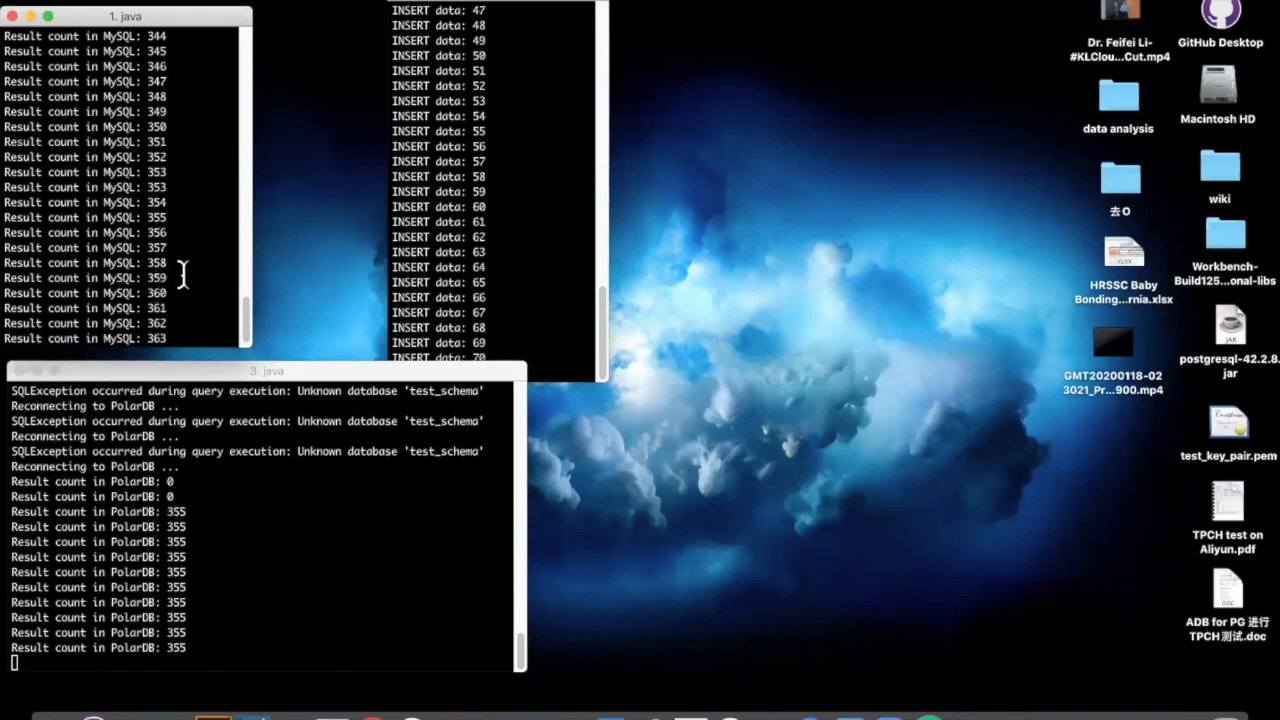
click(456, 284)
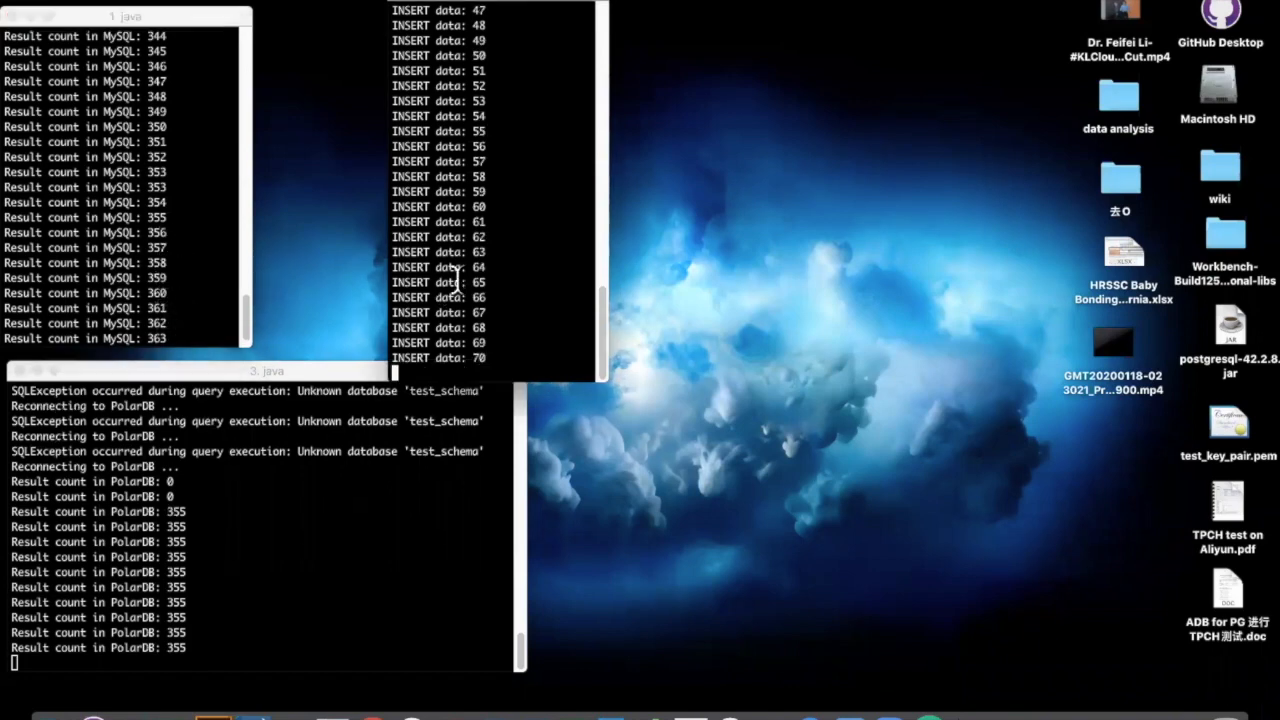
click(285, 545)
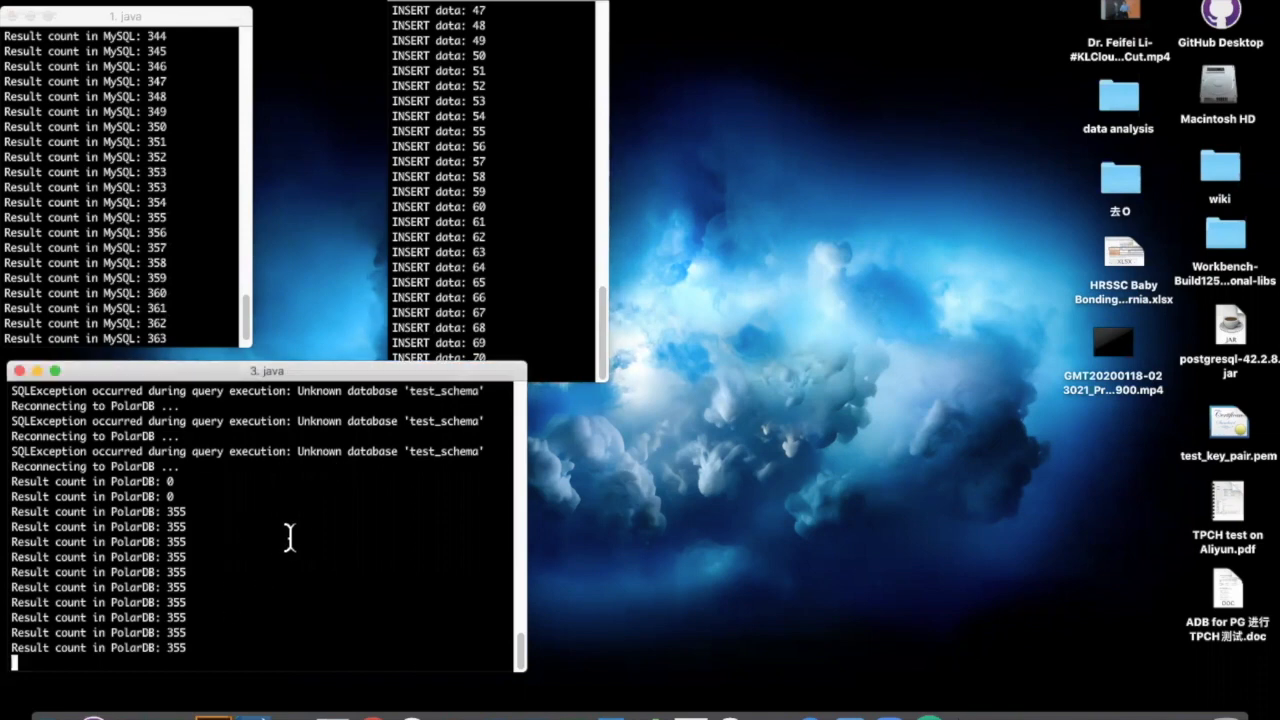
click(430, 294)
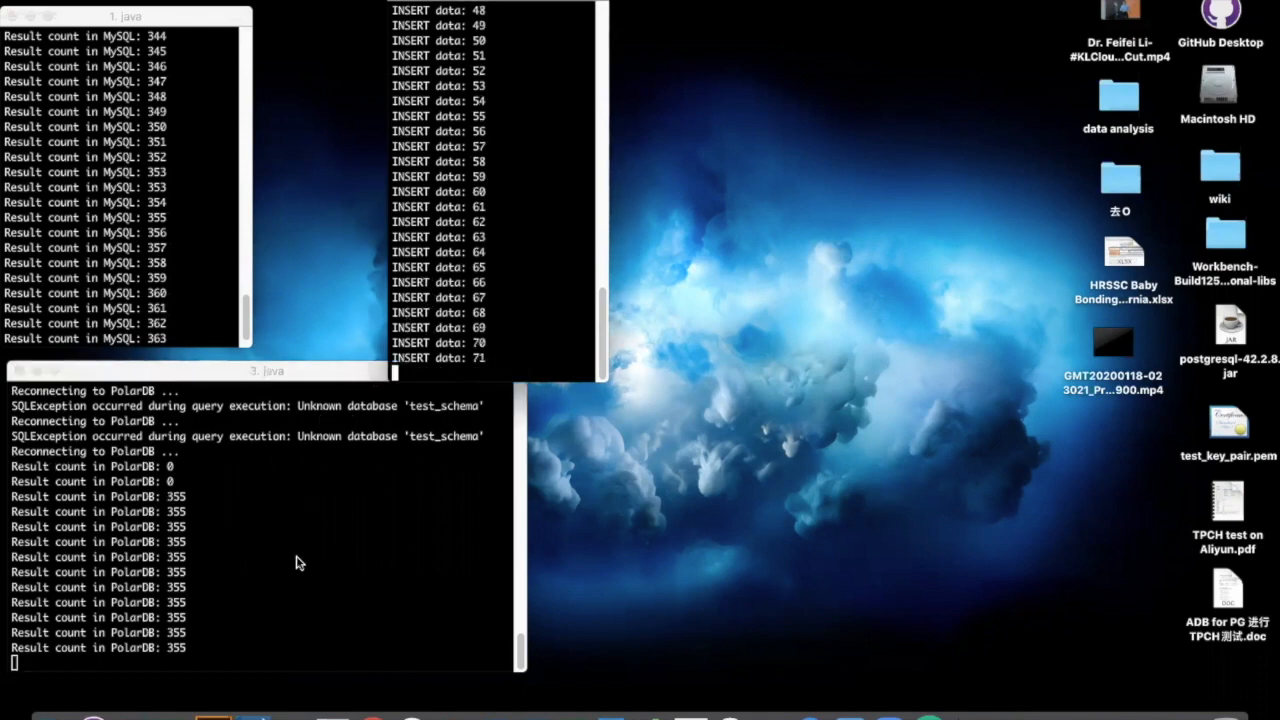
click(240, 566)
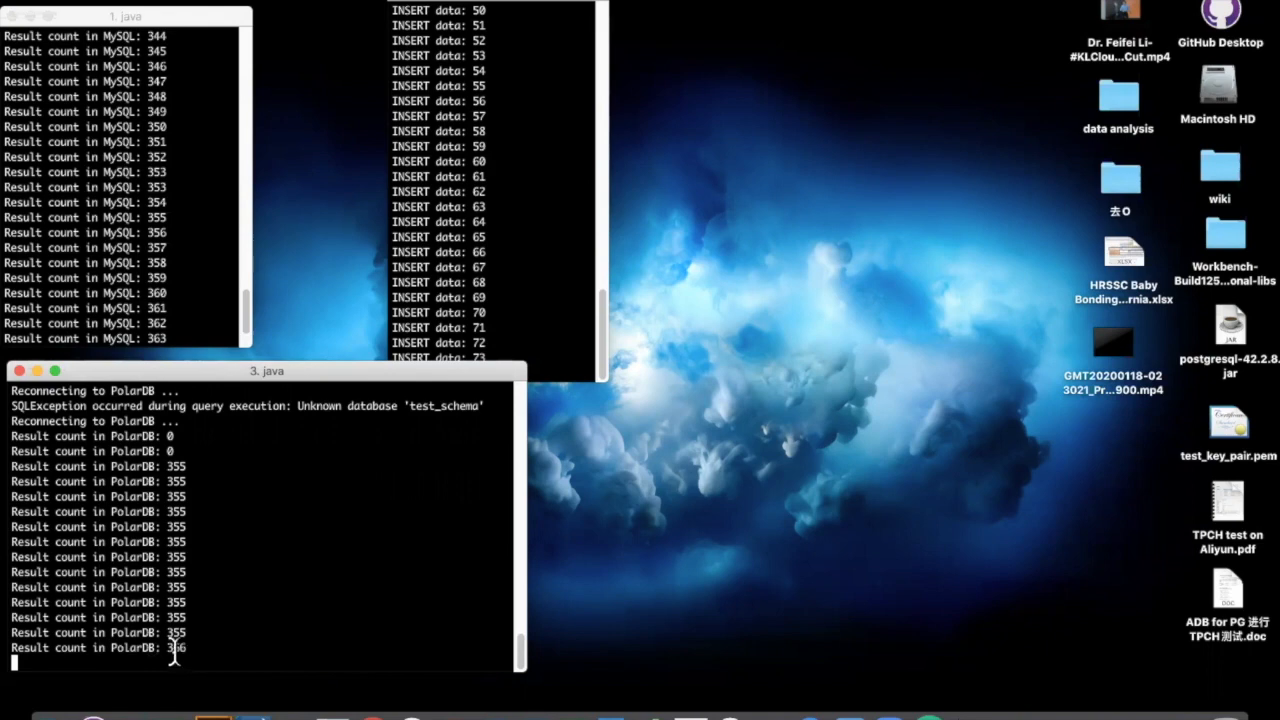
Step: Let PolarDB's count reach 371 against MySQL's 372, then restore the DTS tasks window showing full migration 100%
click(165, 330)
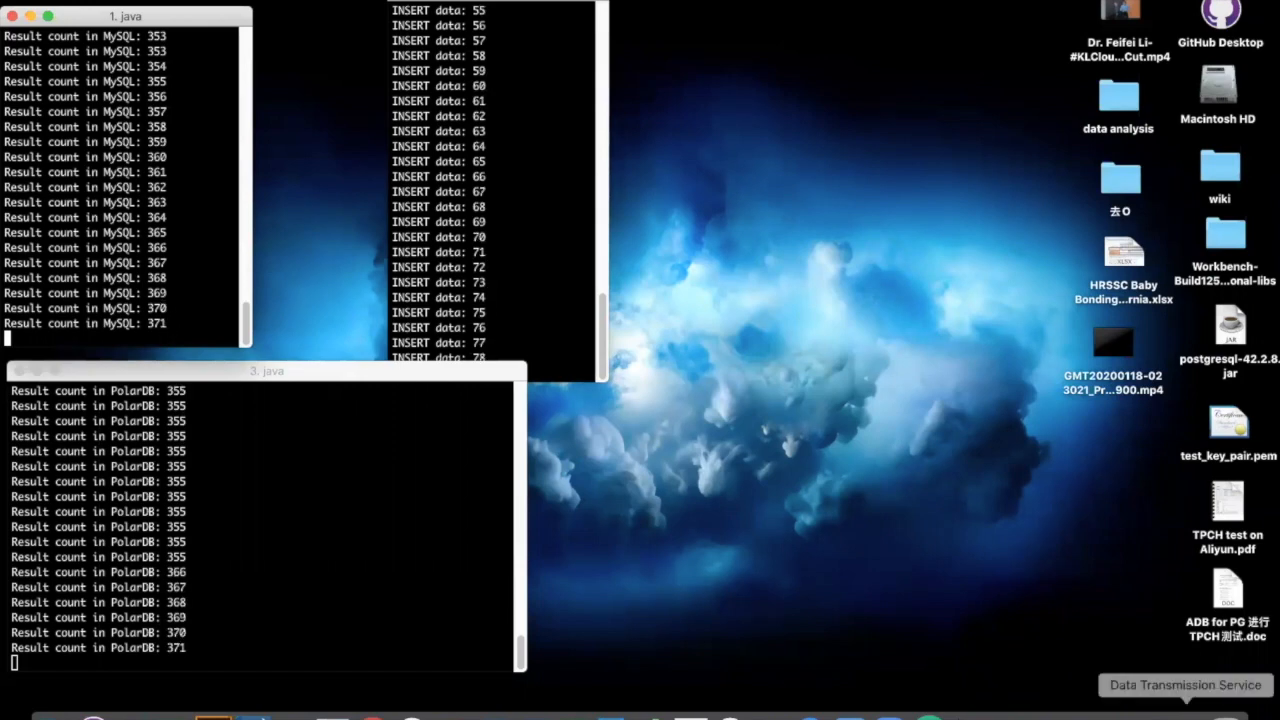
click(1185, 714)
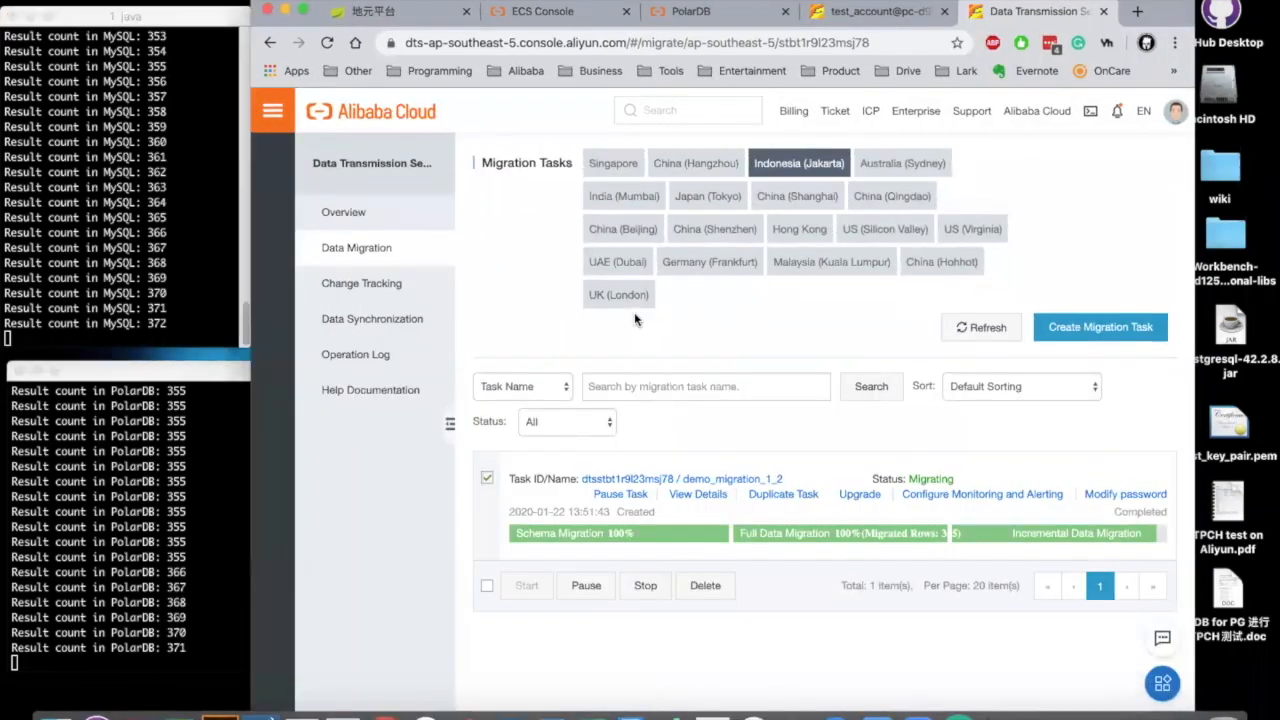